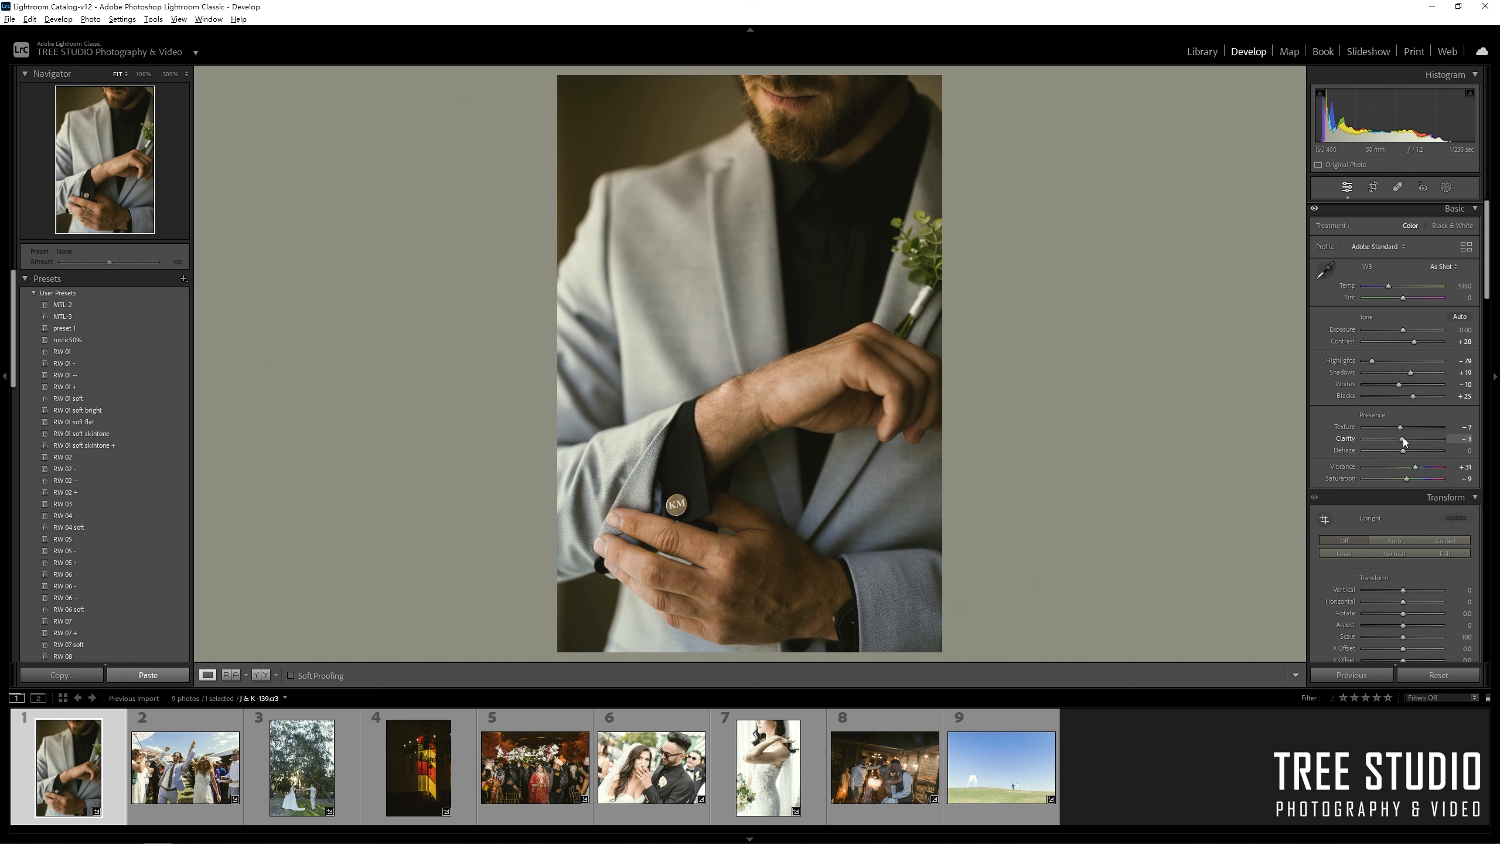
Drag the groom portrait's Dehaze down to -6, then scroll down to the Detail panel.
drag(1402, 450, 1399, 450)
scroll(1488, 419, down, 6)
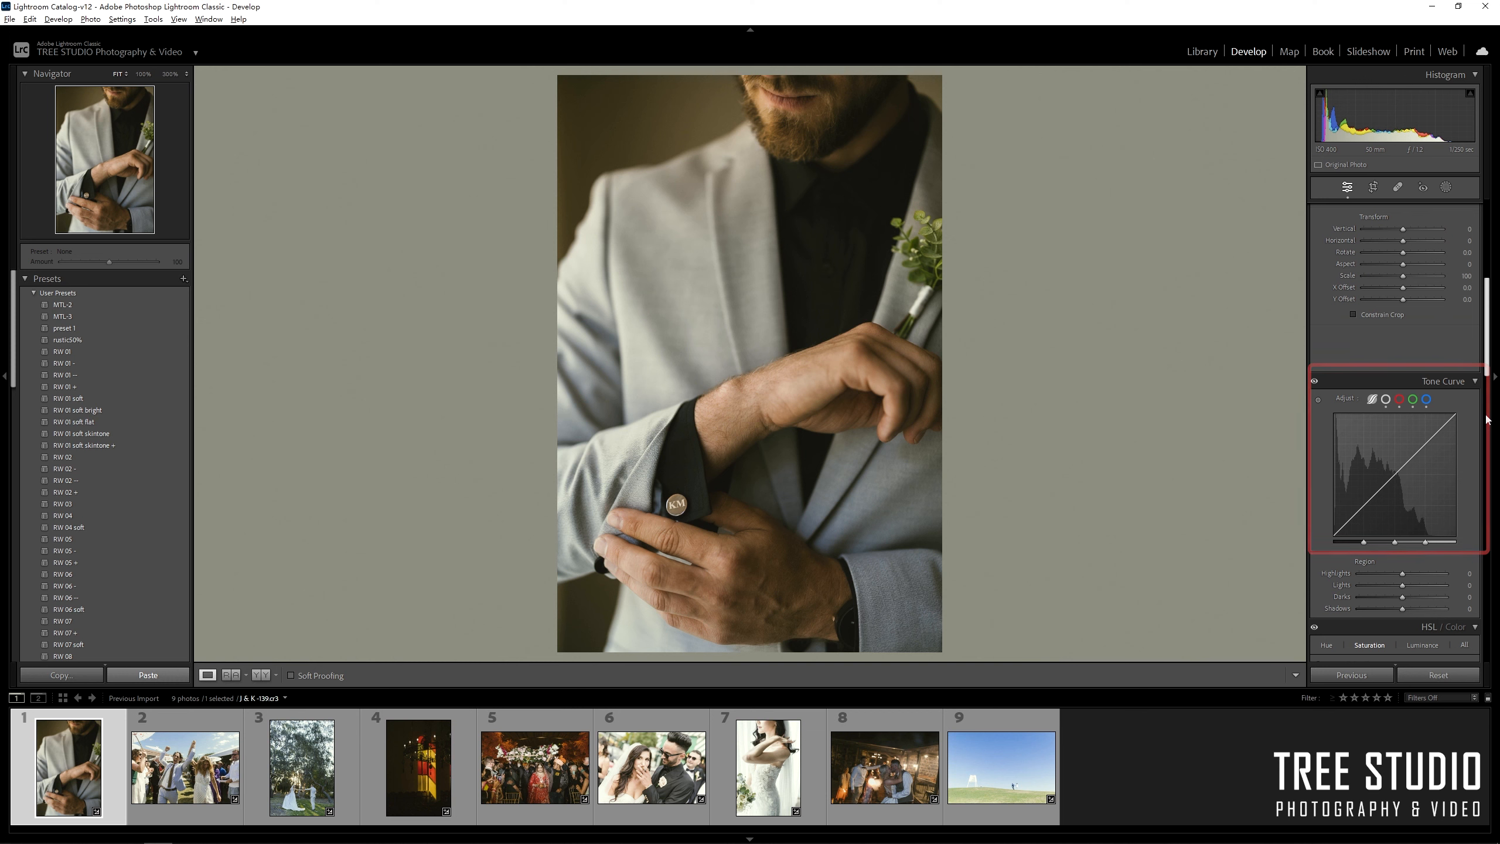
scroll(1490, 433, down, 4)
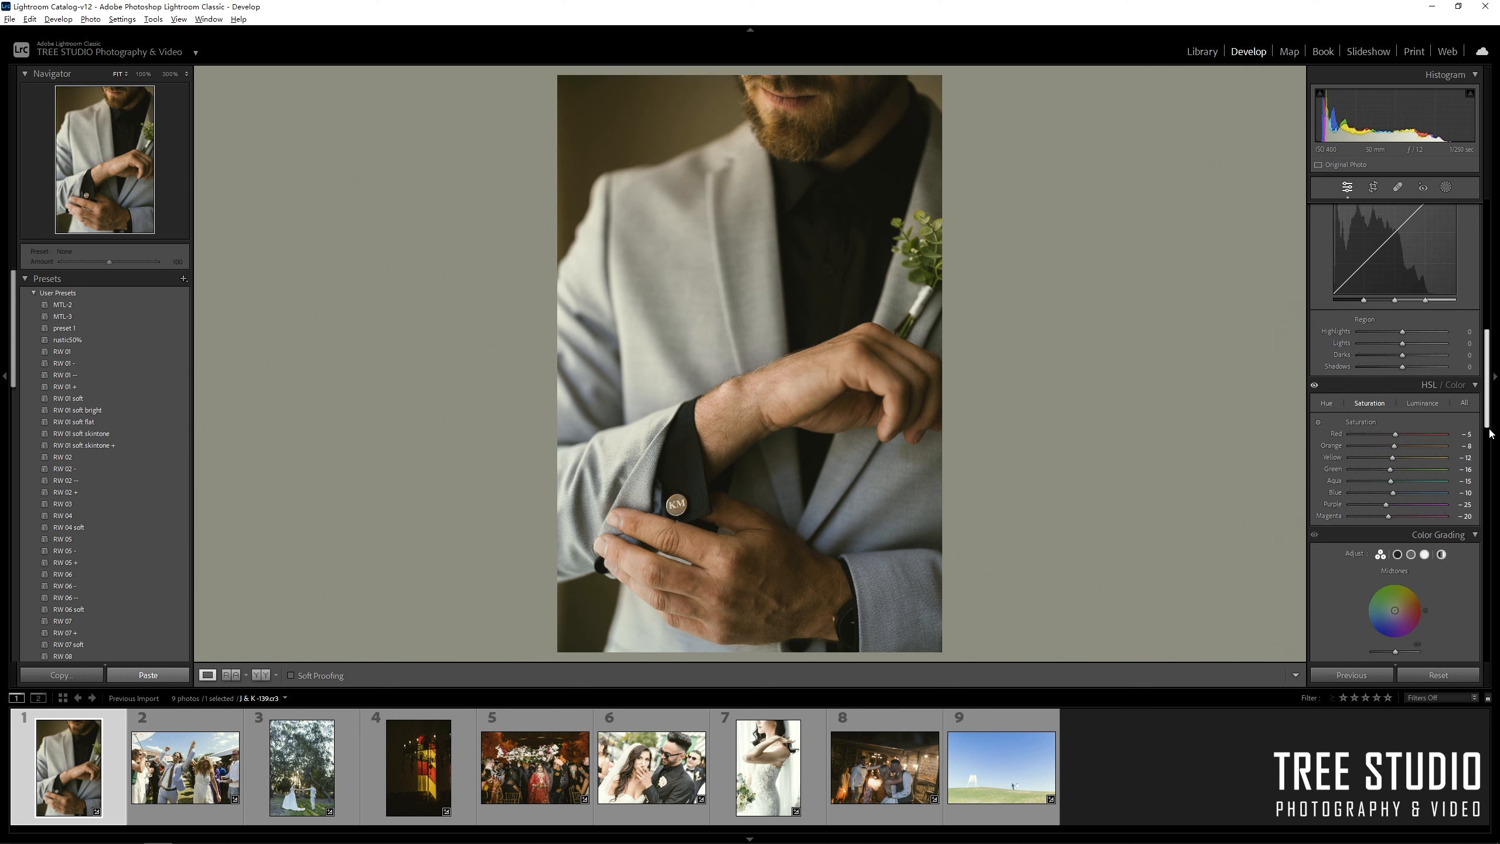
scroll(1490, 434, down, 8)
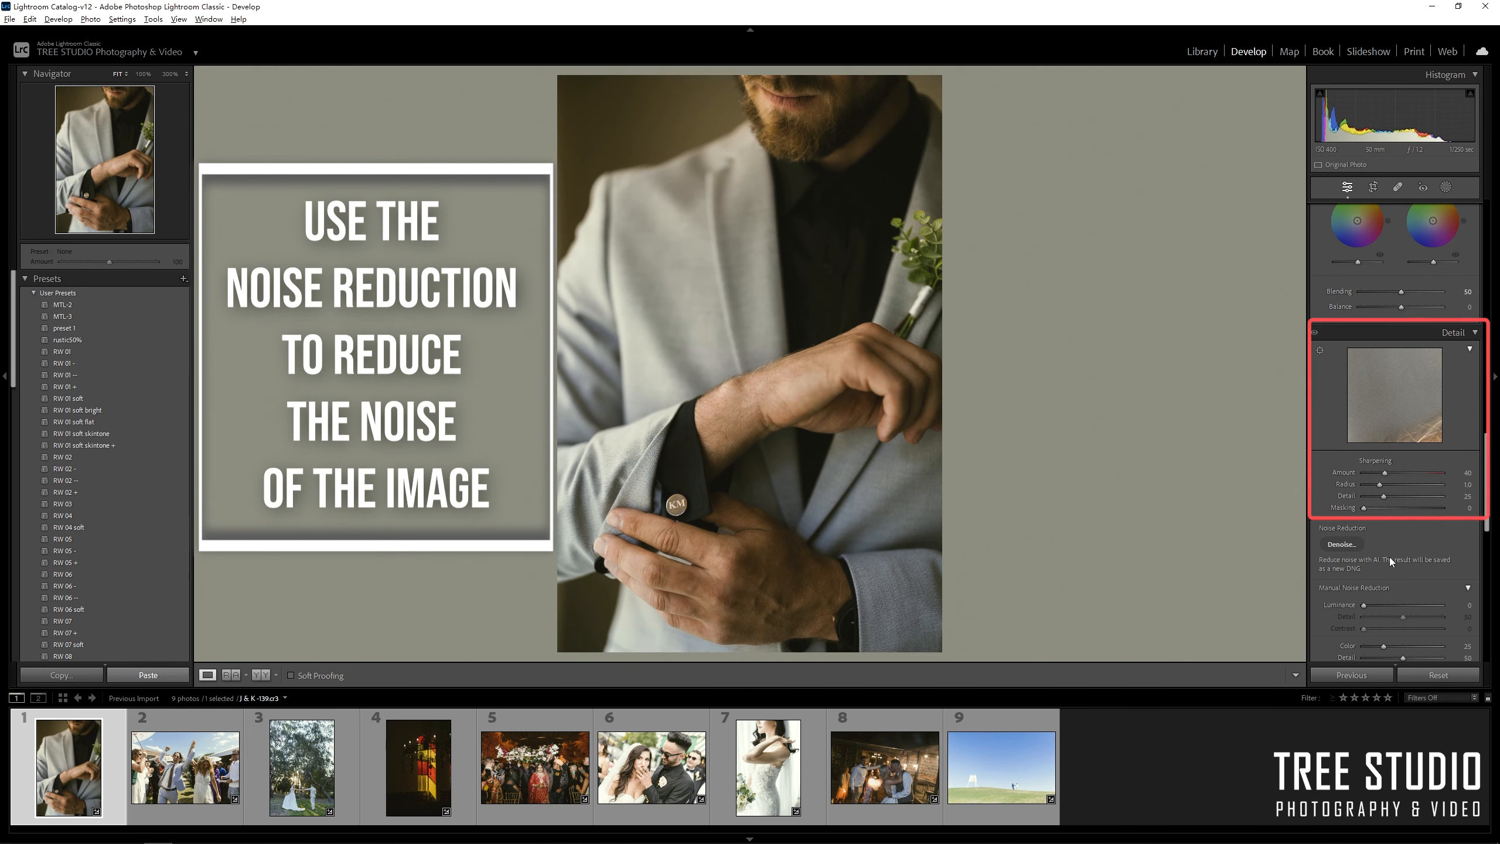
scroll(1382, 584, down, 2)
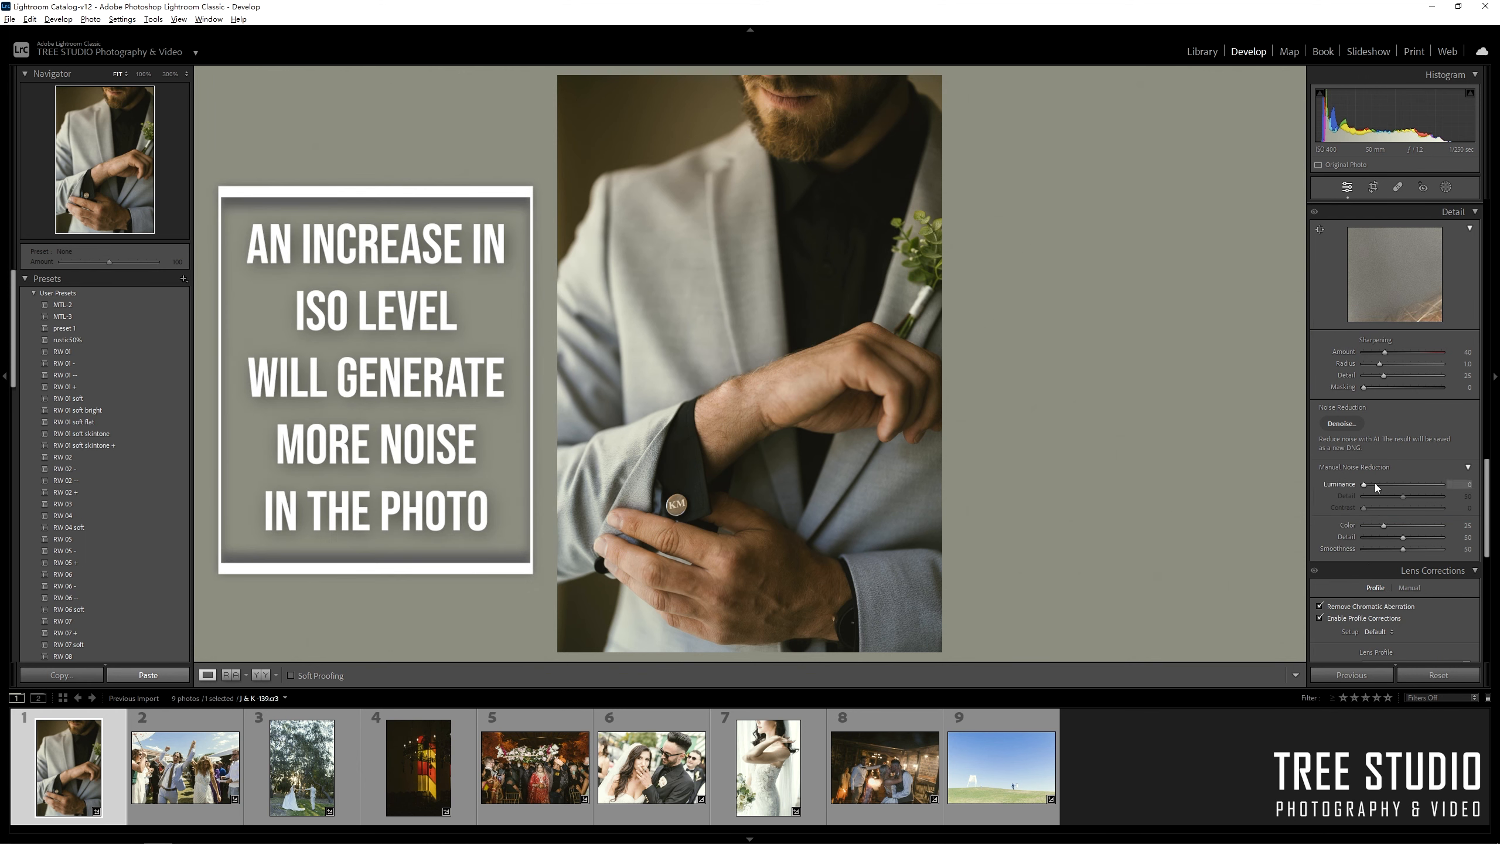
Set Luminance noise reduction to 25 and check the cufflink at 100% before returning to Fit.
drag(1380, 483, 1385, 486)
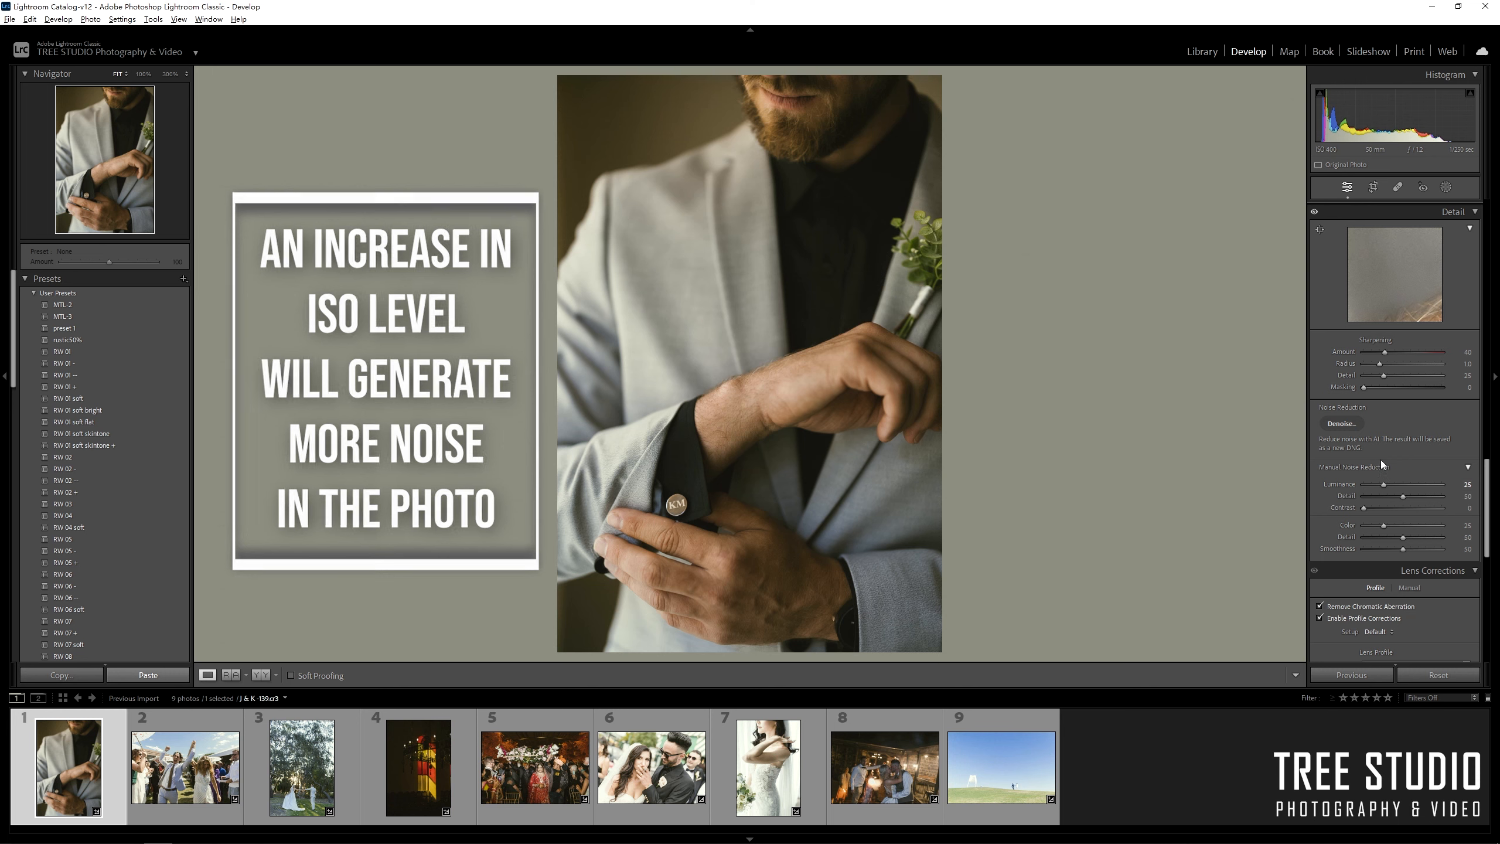
click(688, 497)
drag(703, 535, 786, 446)
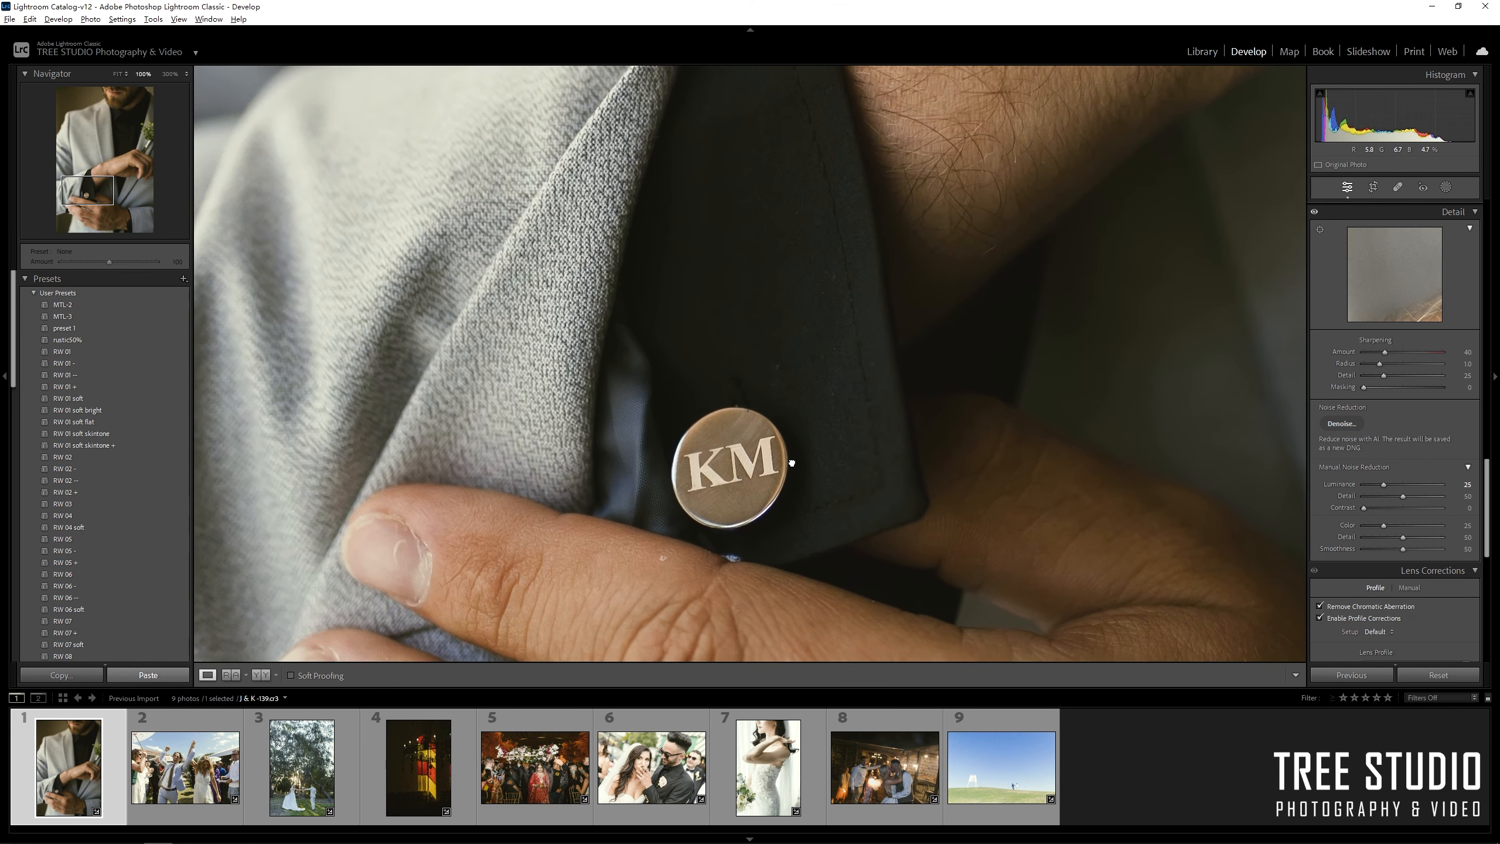
click(792, 458)
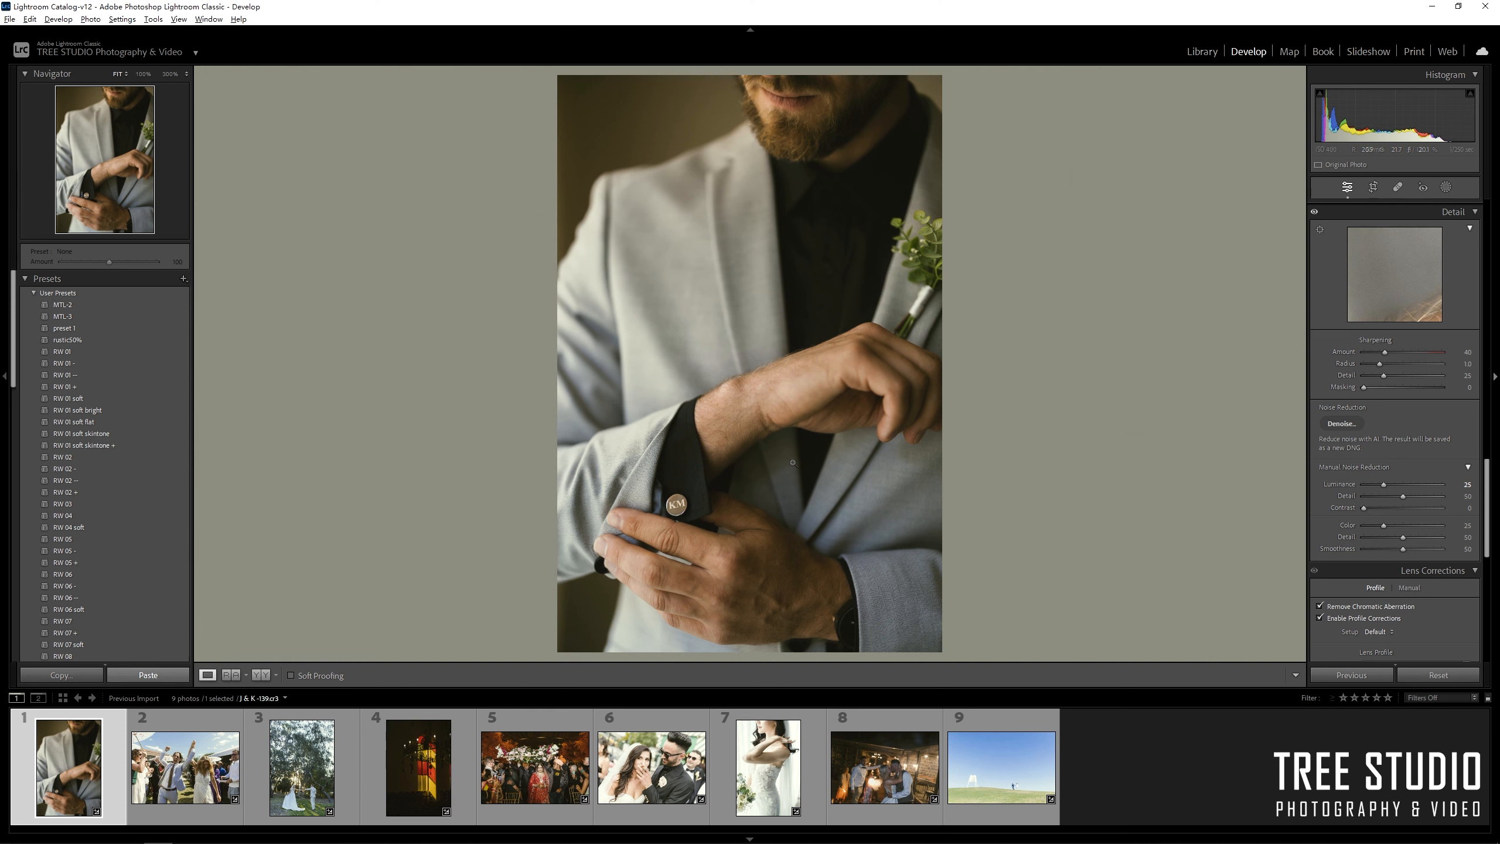
Turn off Enable Profile Corrections in Lens Corrections after comparing it on and off.
scroll(1464, 467, down, 5)
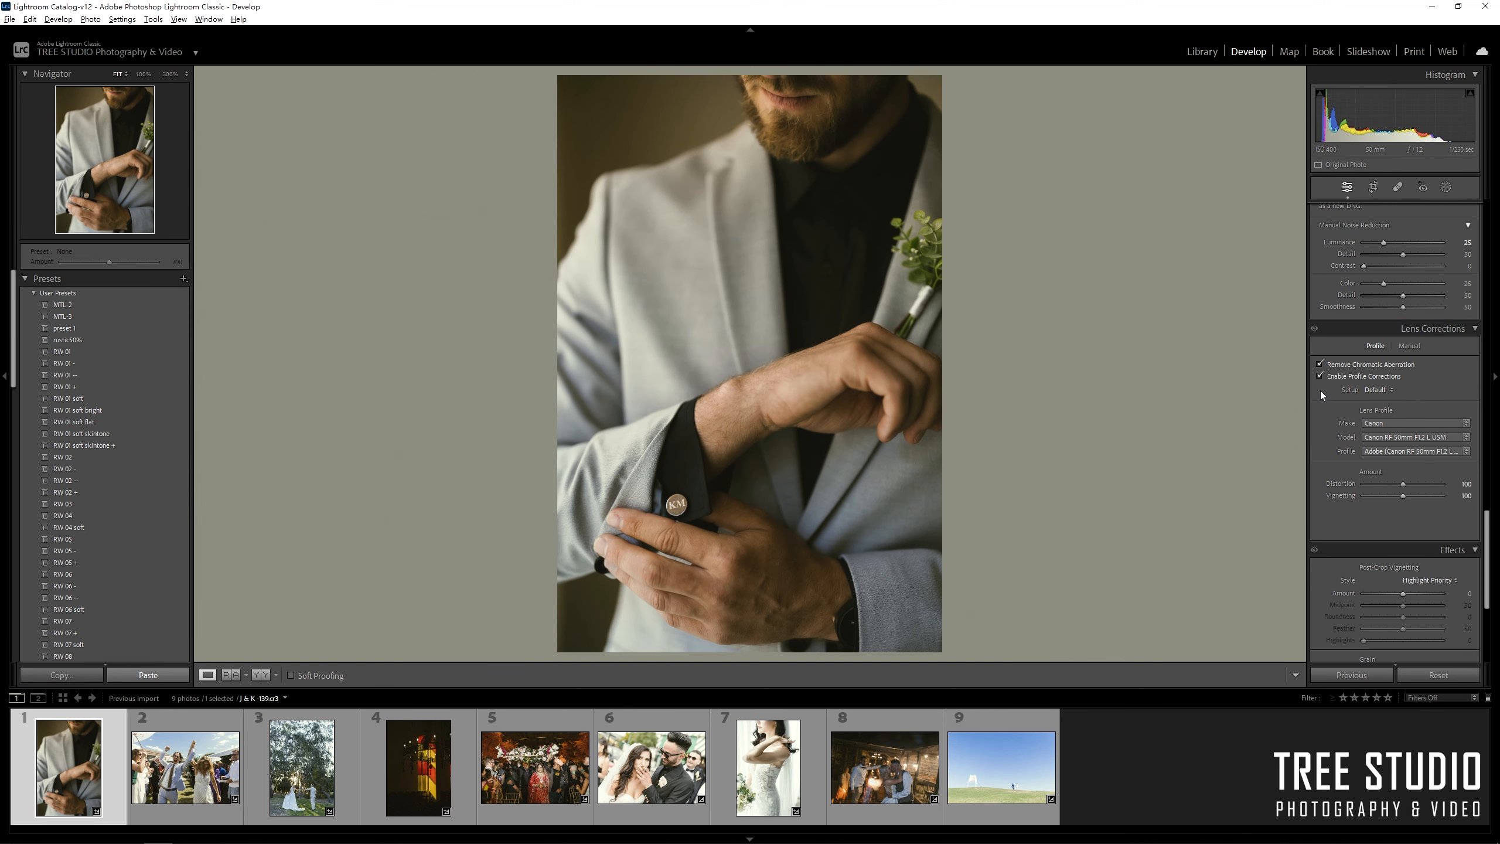
click(1319, 376)
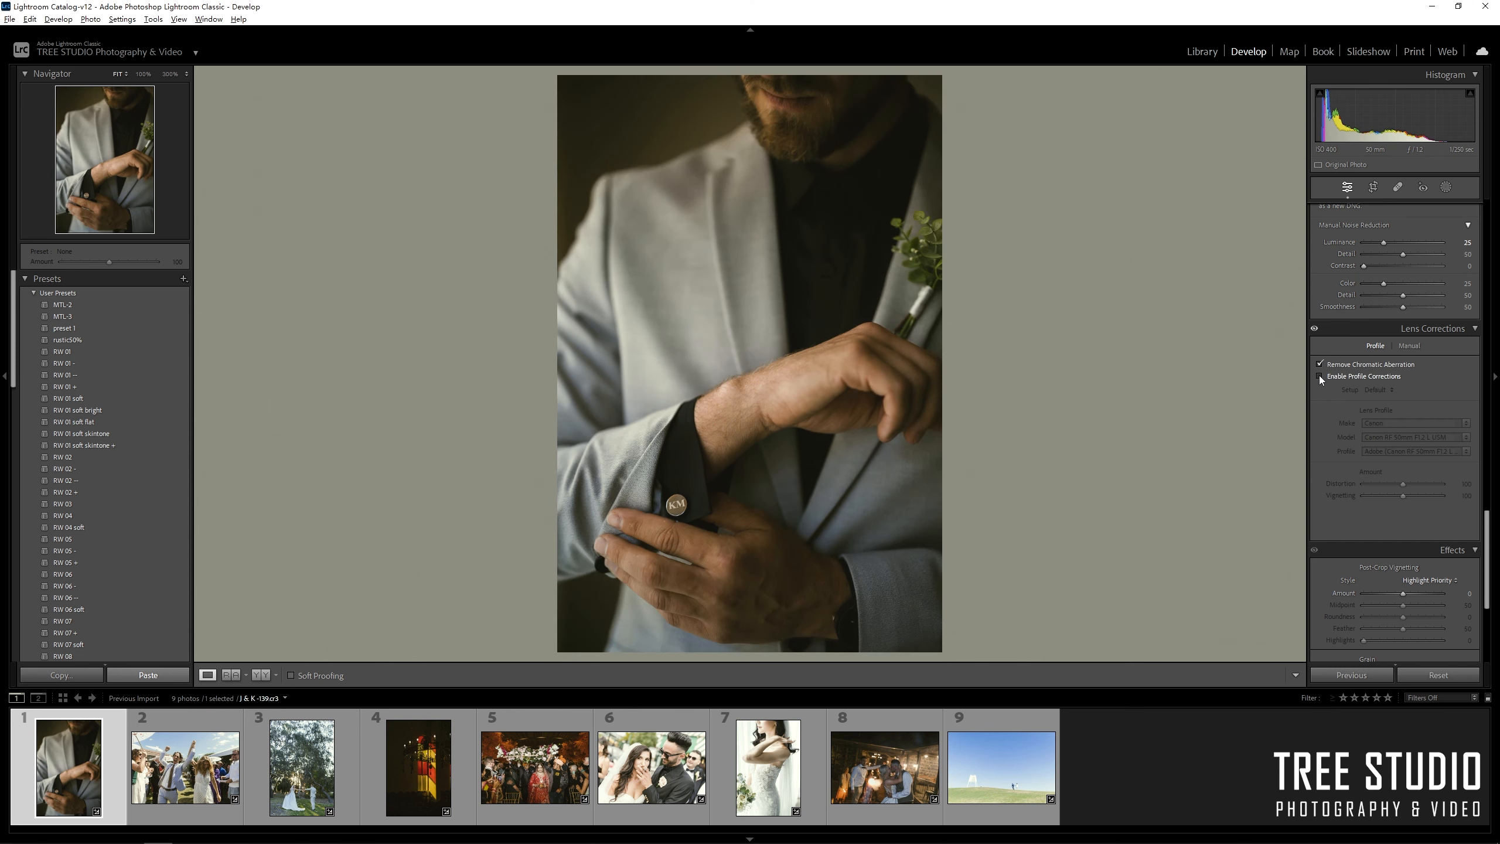
click(1319, 376)
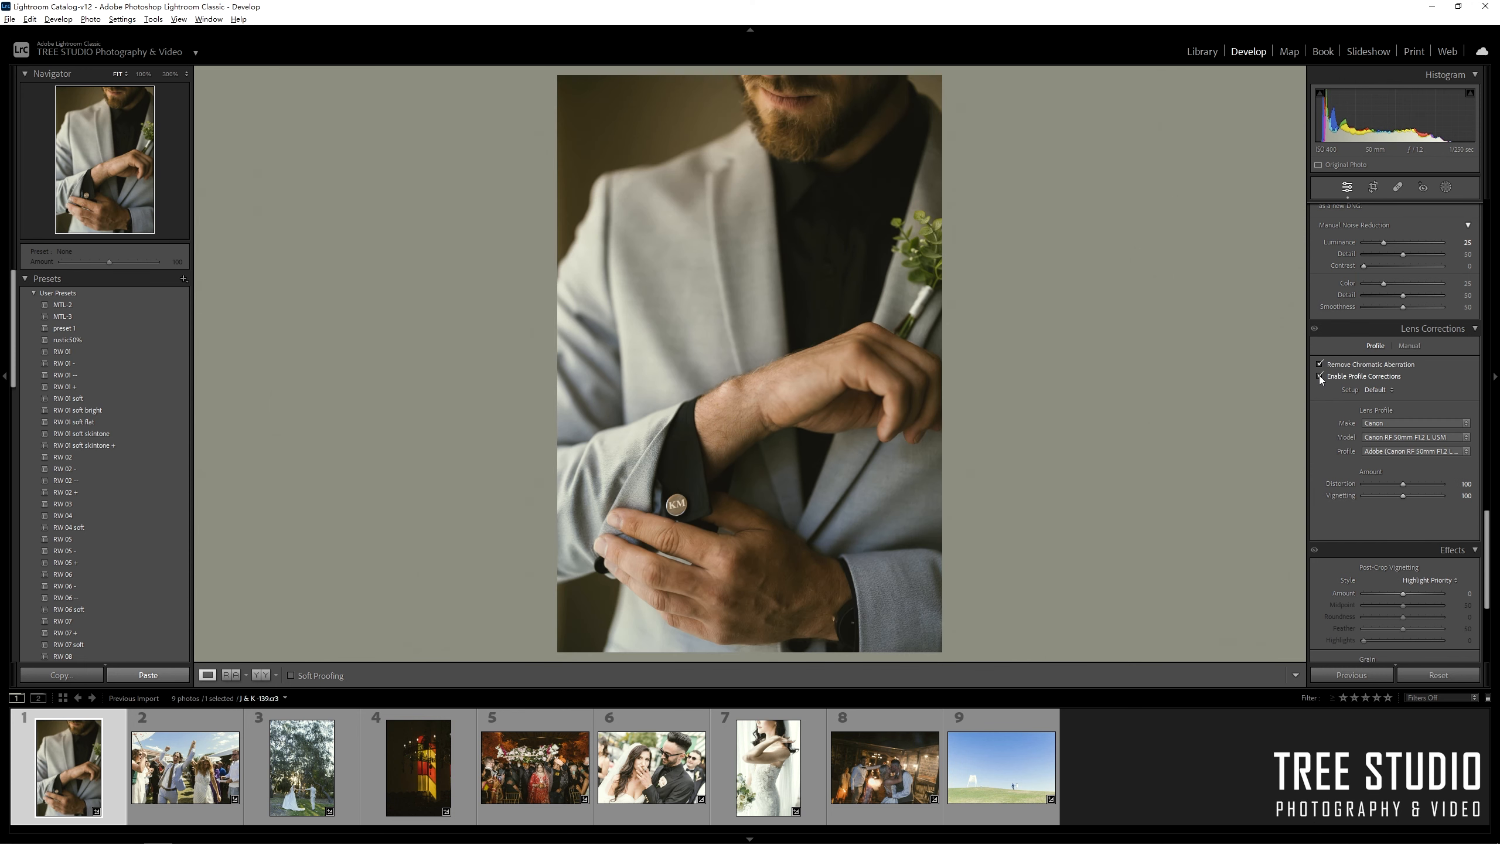
click(1319, 376)
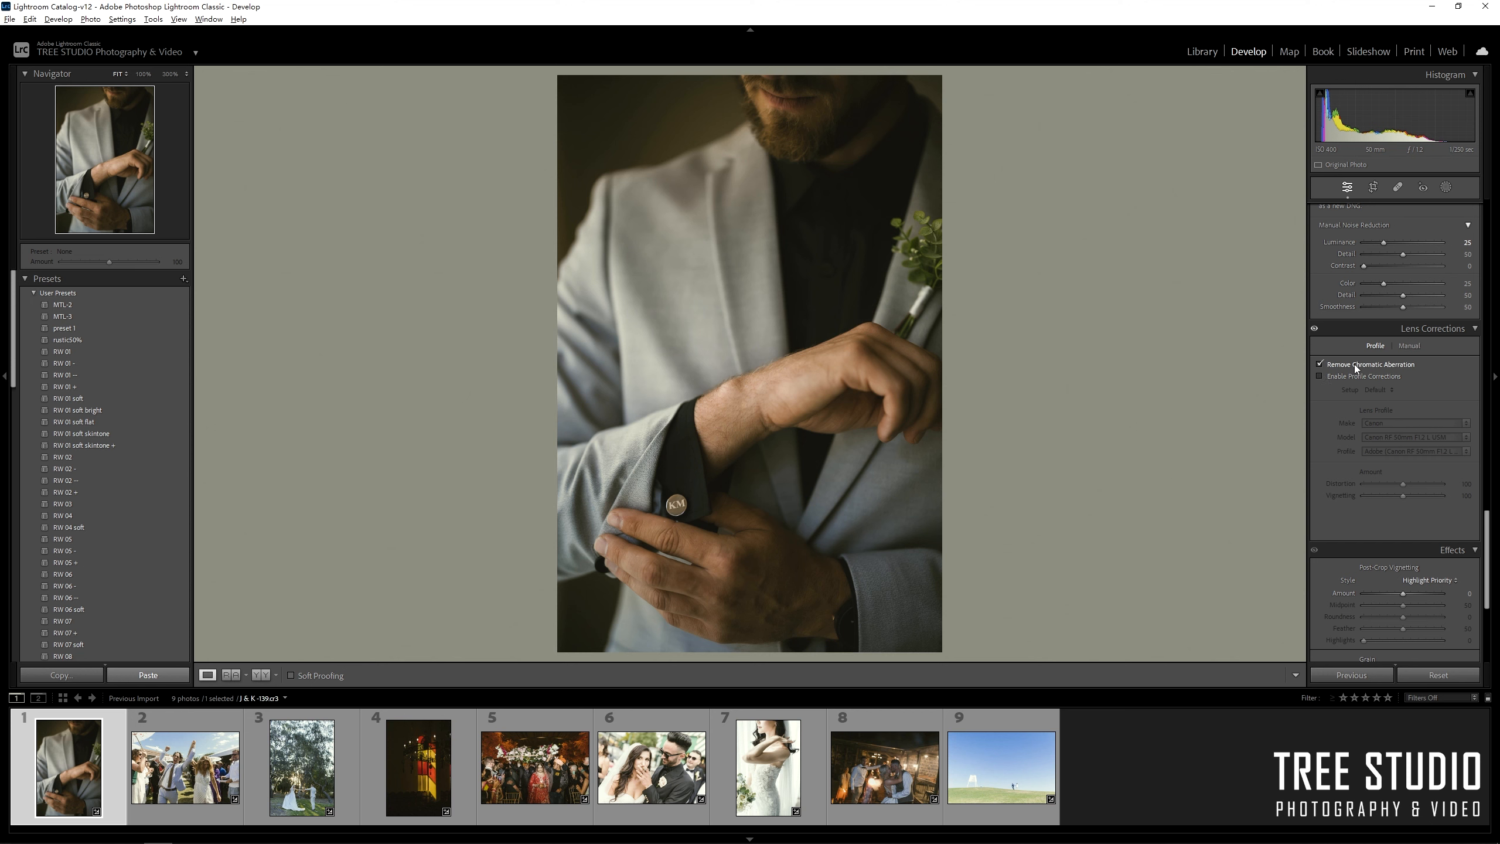
Set Manual Defringe to Purple Amount 3 and Green Amount 4.
click(1403, 345)
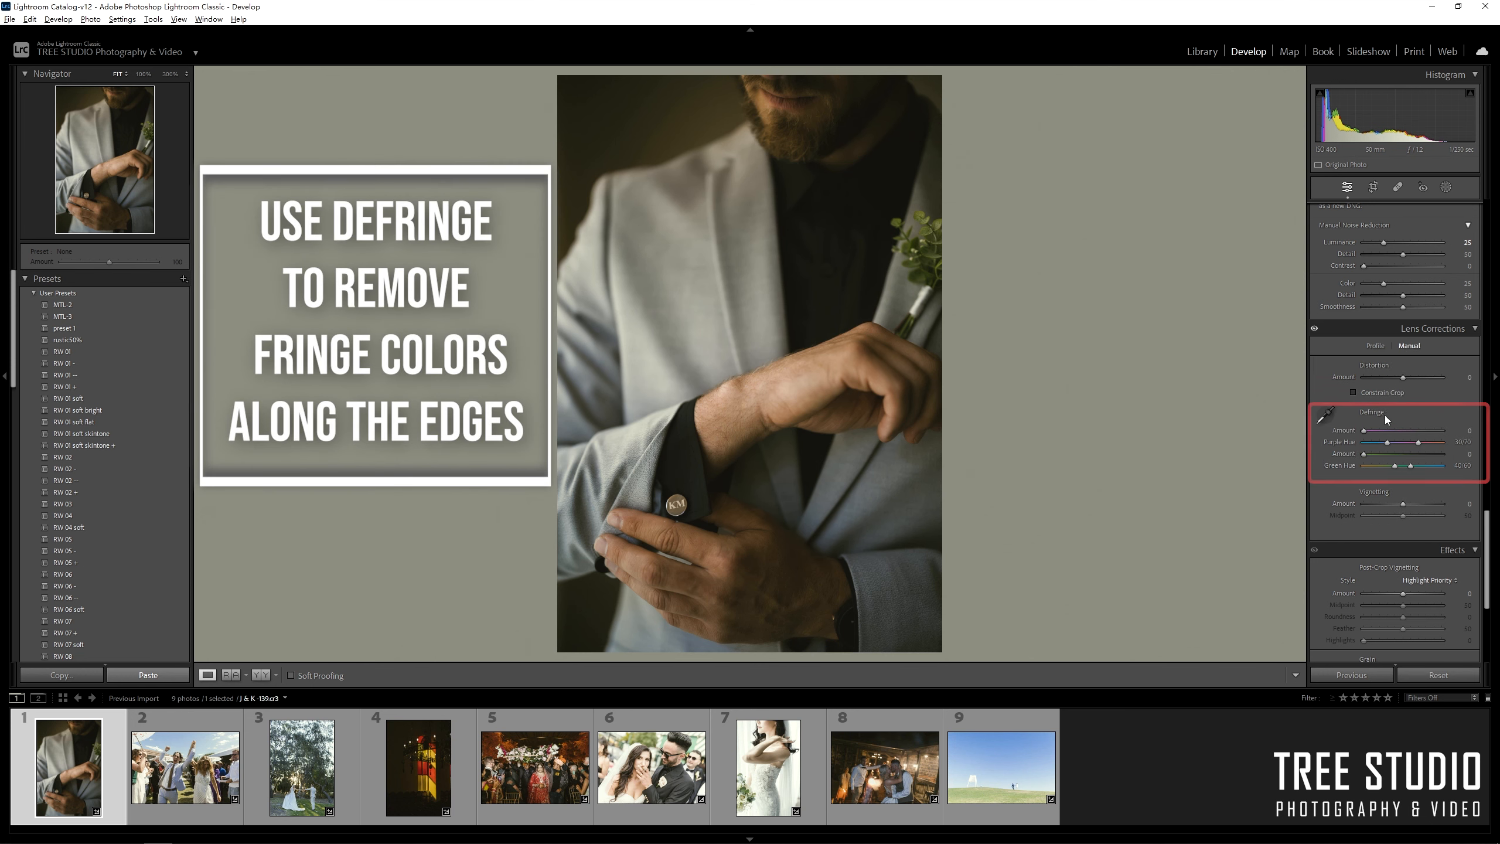
click(1377, 430)
click(1378, 453)
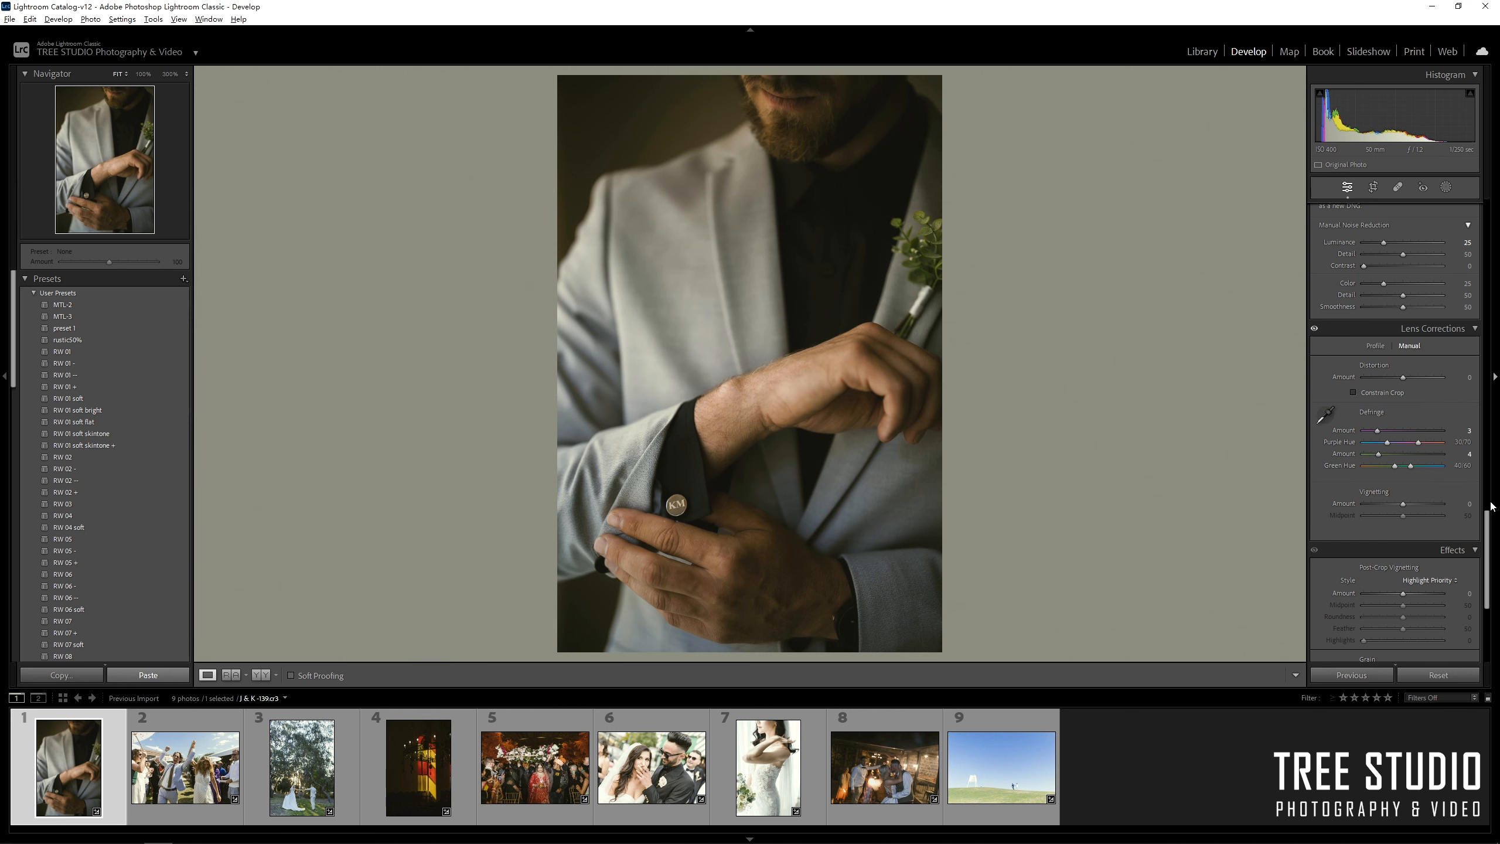
Try Upright Auto perspective correction, then set Upright back to Off.
scroll(1464, 503, up, 10)
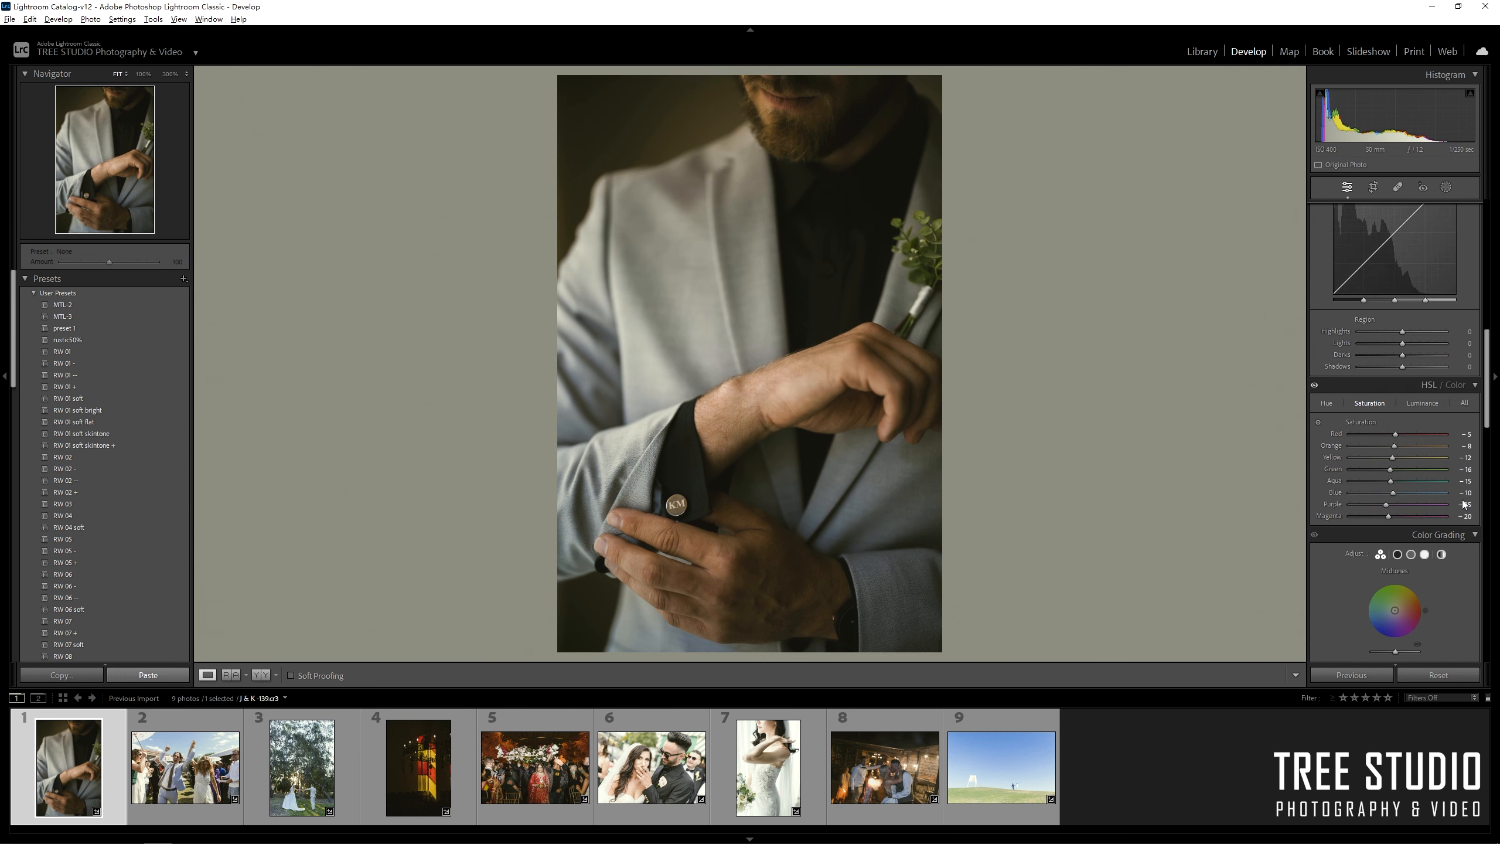
scroll(1464, 504, up, 5)
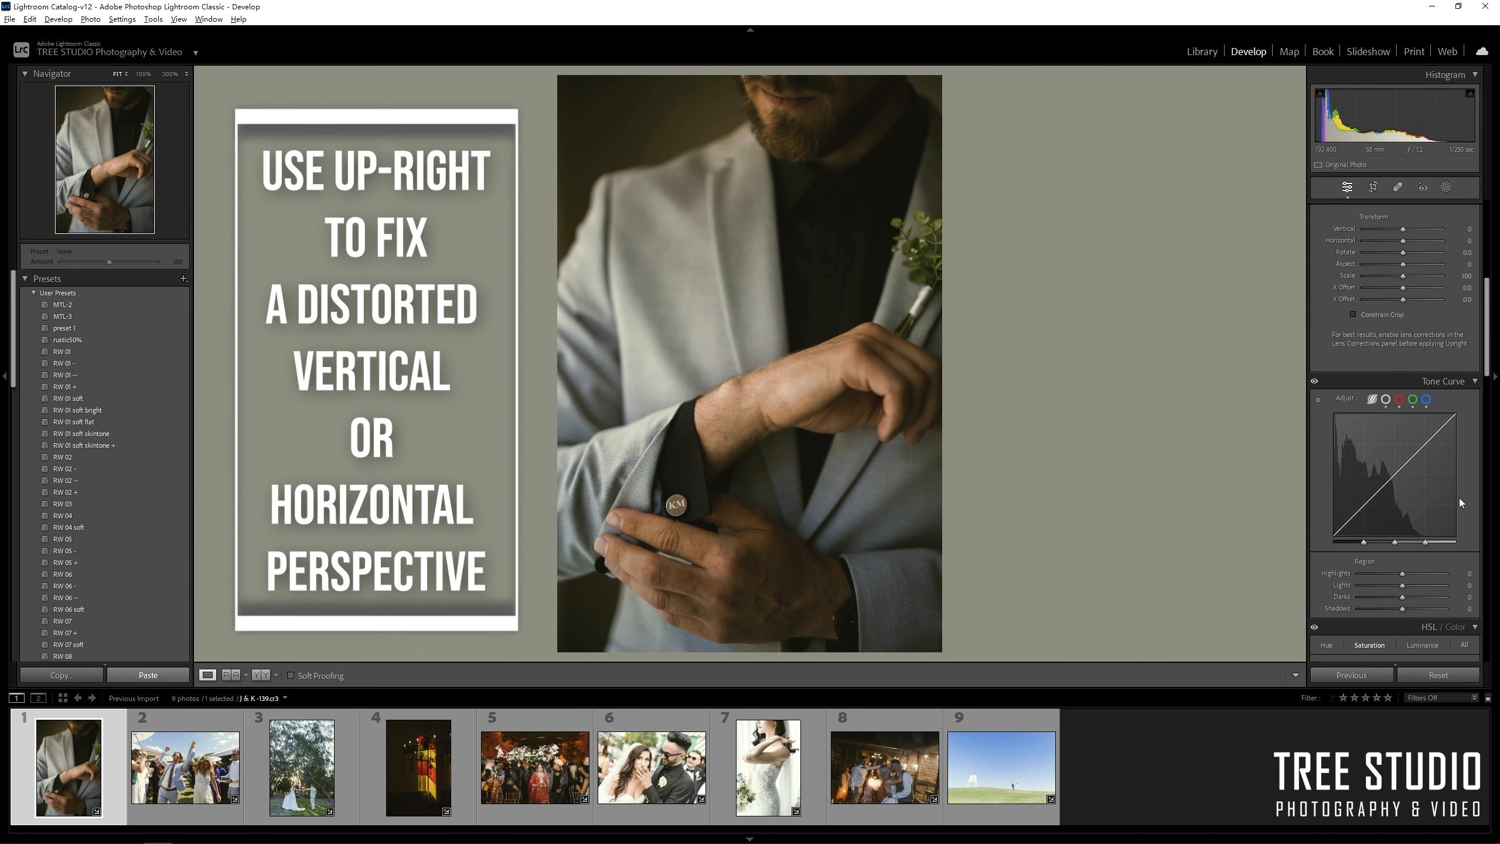
scroll(1459, 497, up, 4)
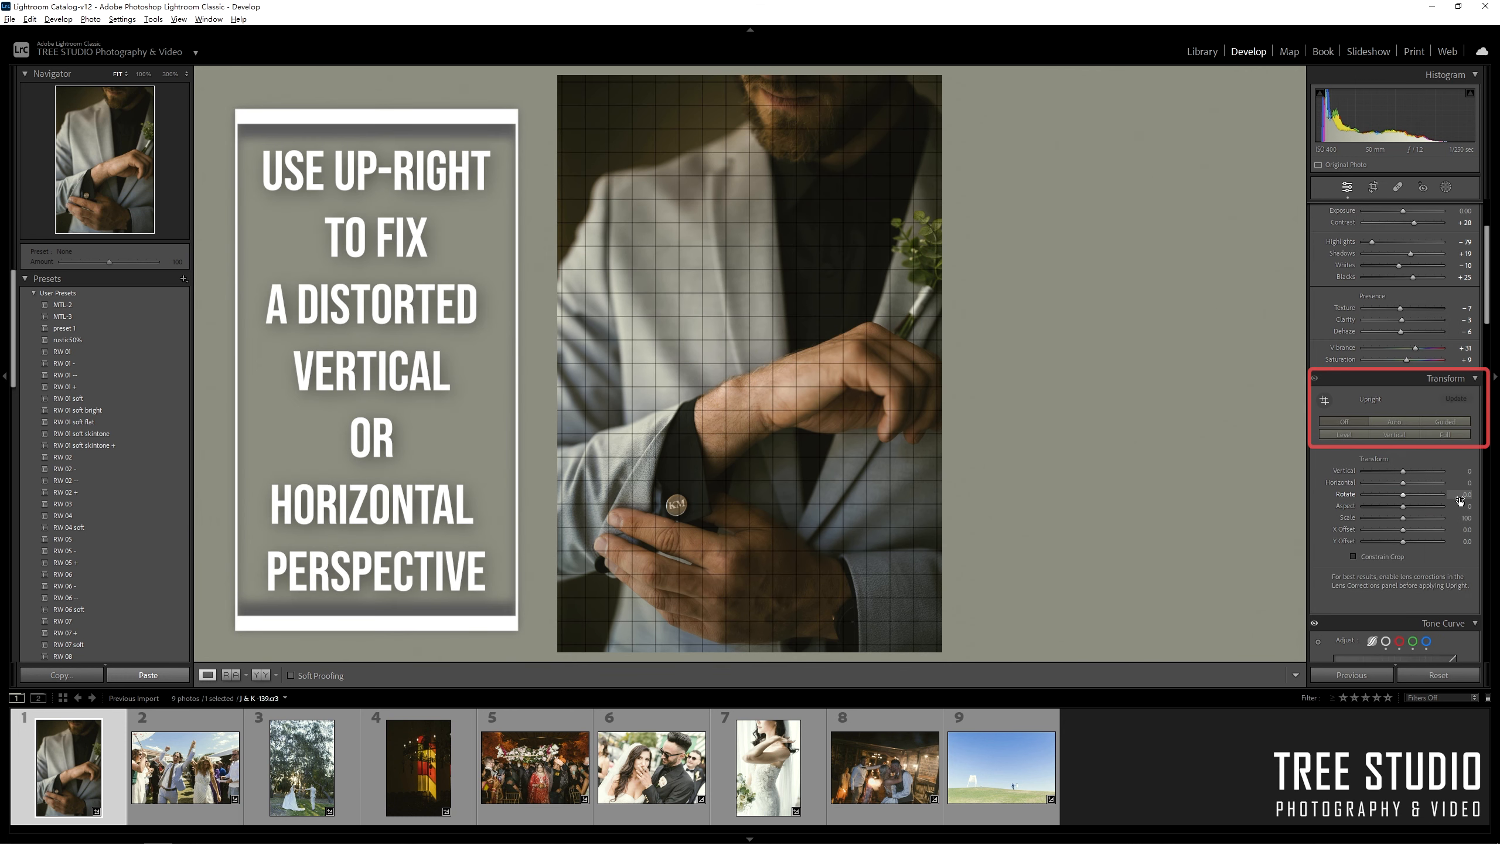
click(1392, 421)
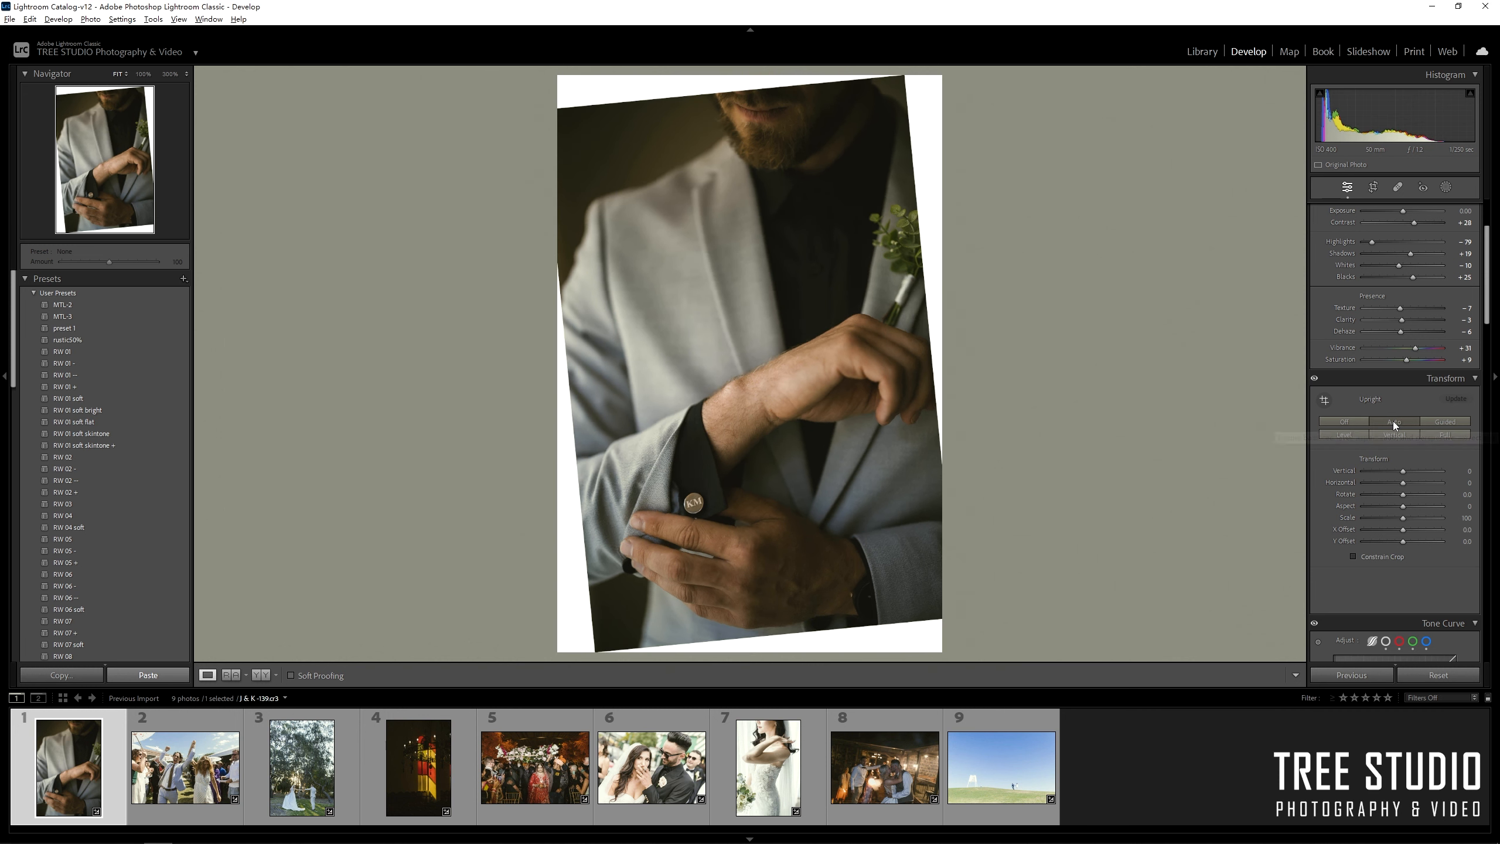
click(1357, 422)
Rotate the crop to a 0.44° straighten angle and commit it.
click(1373, 187)
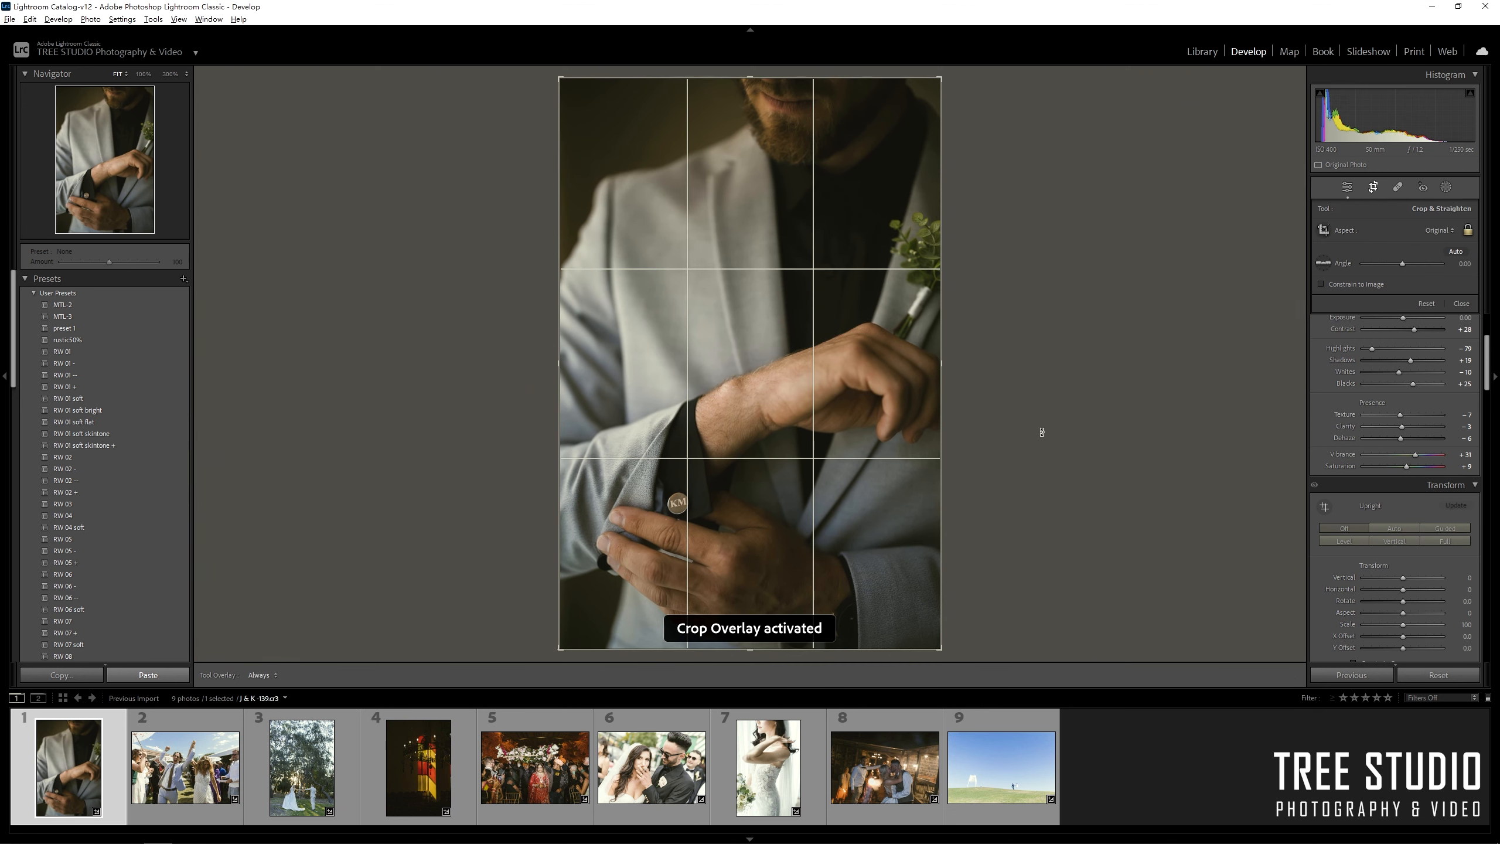
drag(1008, 603, 1029, 607)
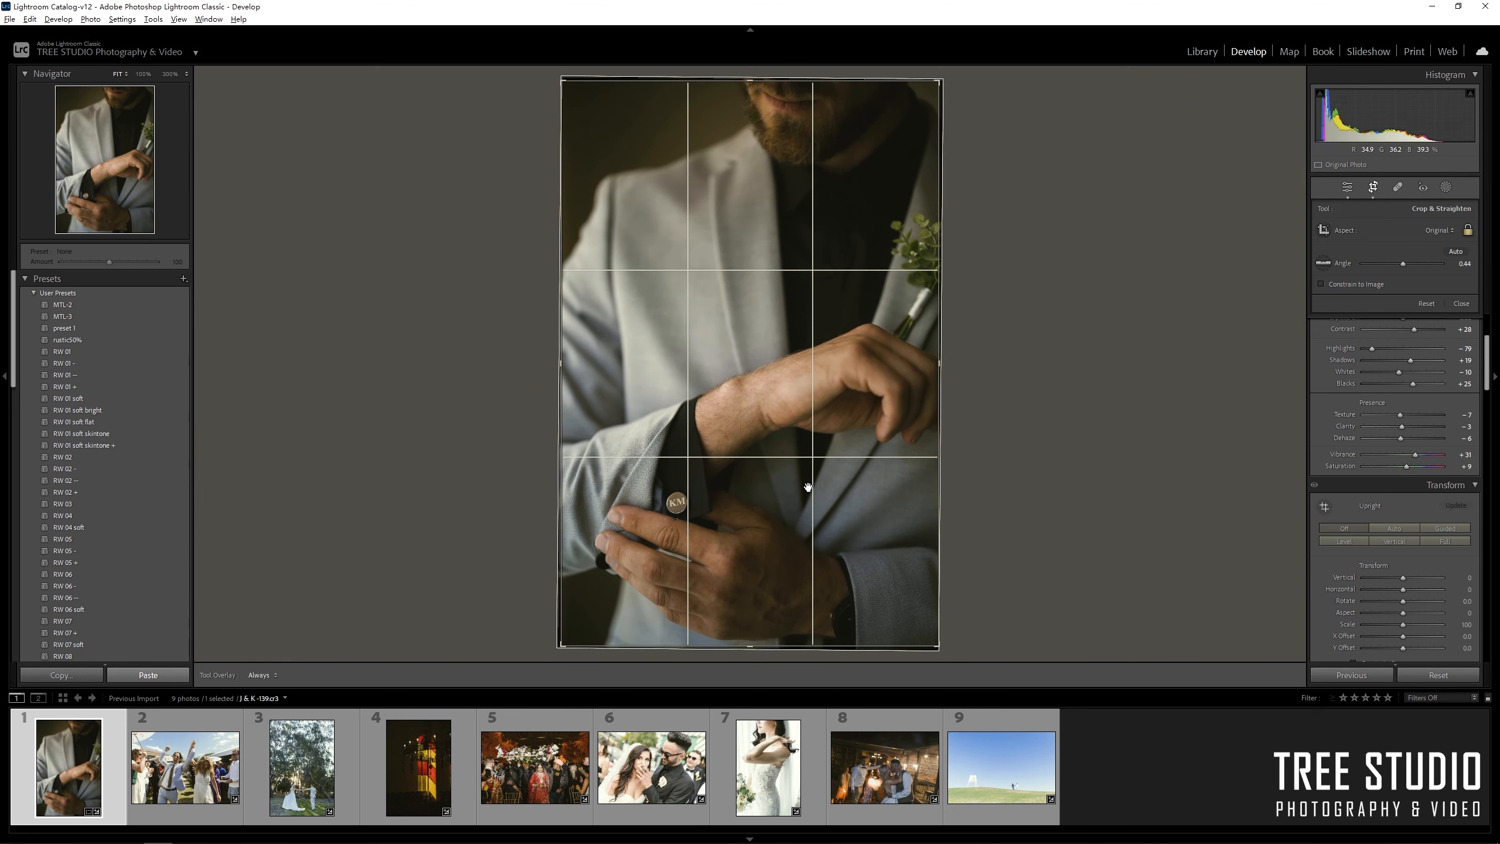
key(d)
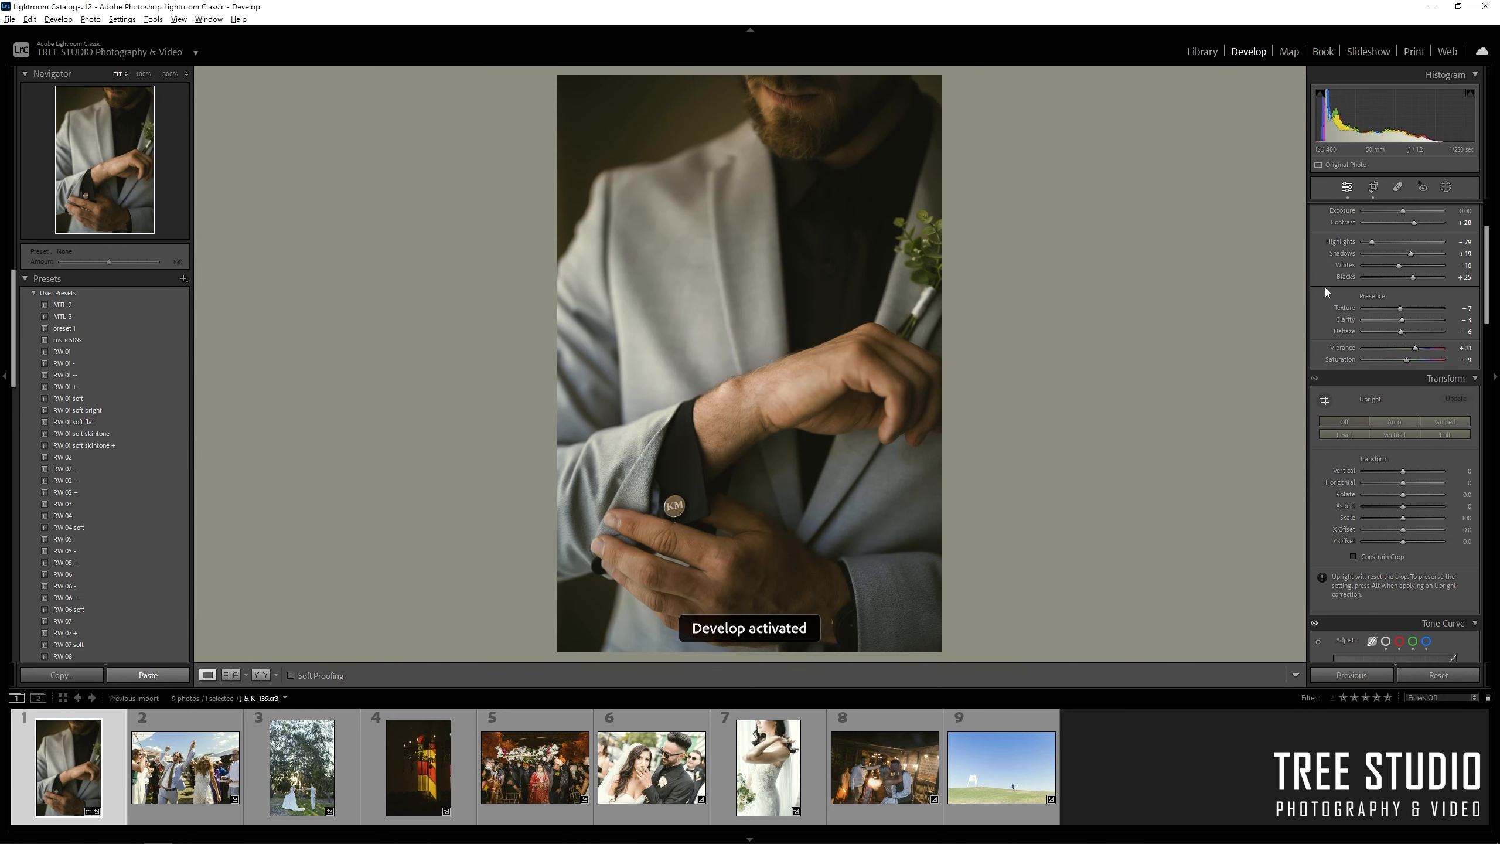
Raise Exposure to +0.30, and preview Temp and Tint before resetting them to 5150 and 0.
scroll(1325, 287, up, 3)
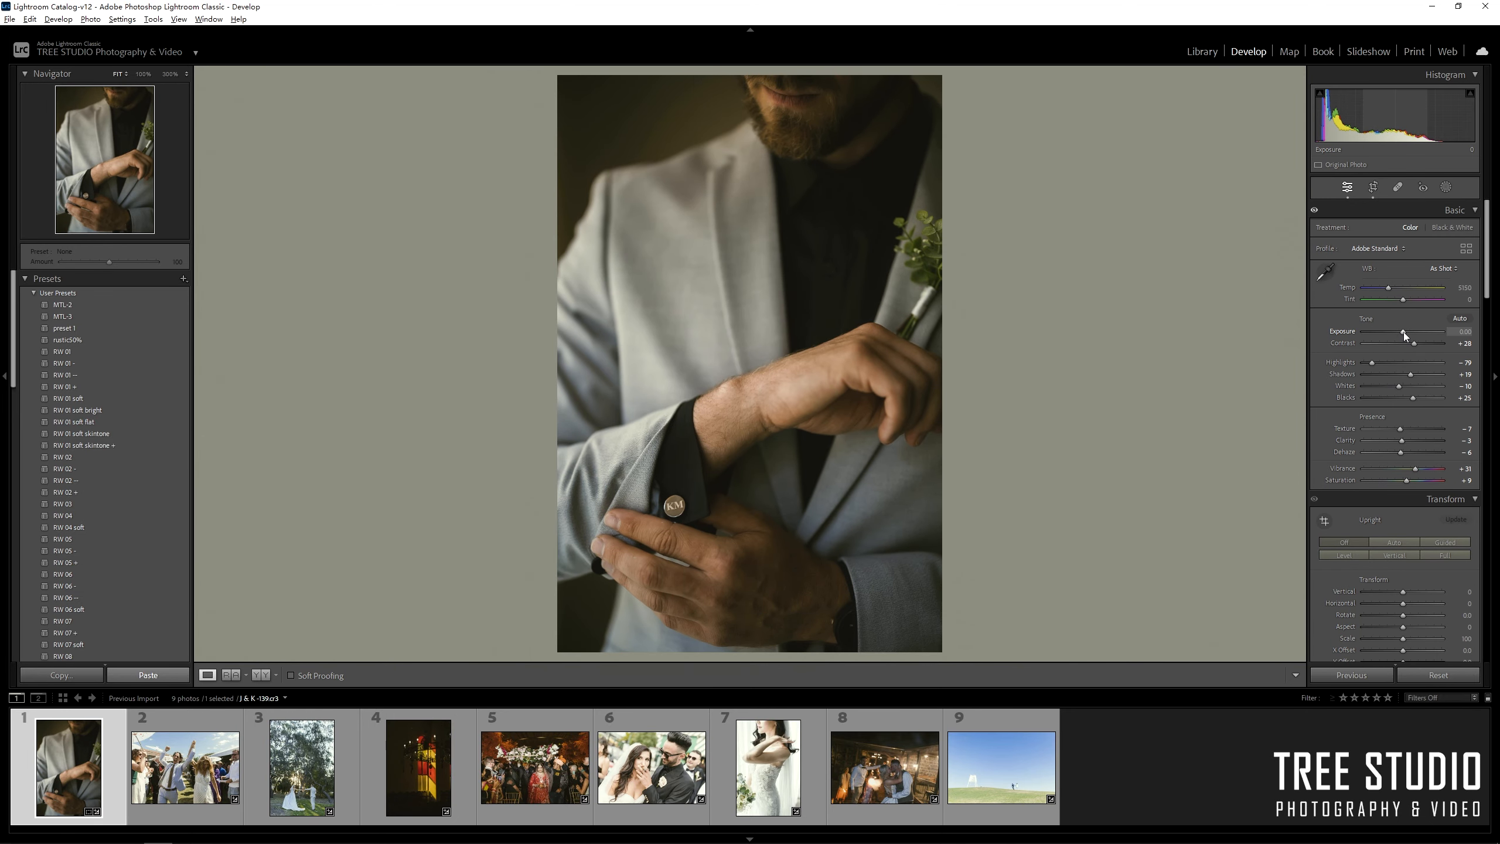
drag(1404, 333, 1406, 332)
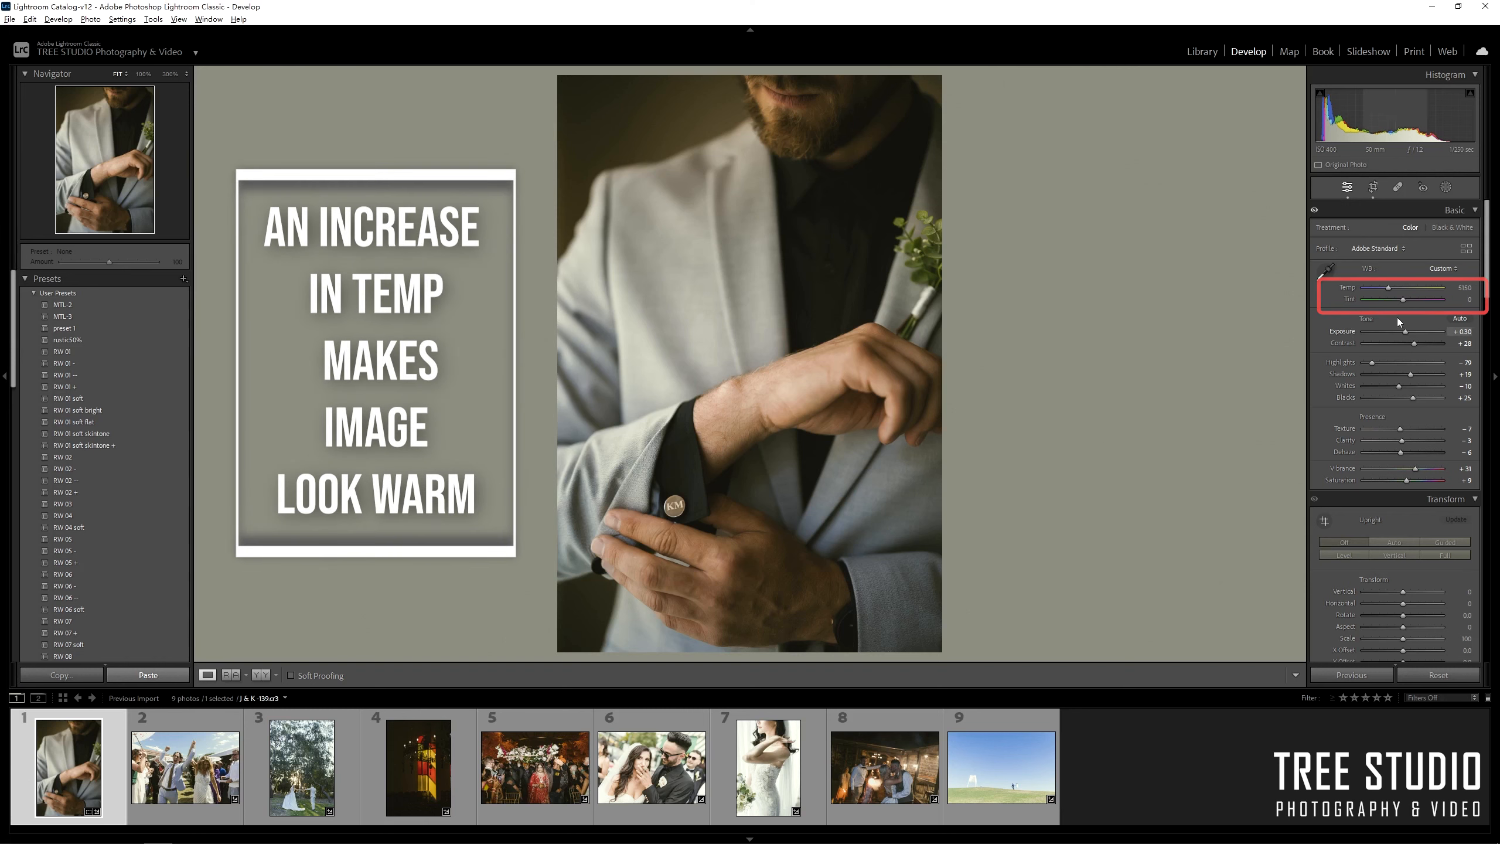
drag(1389, 288, 1384, 290)
double_click(1383, 289)
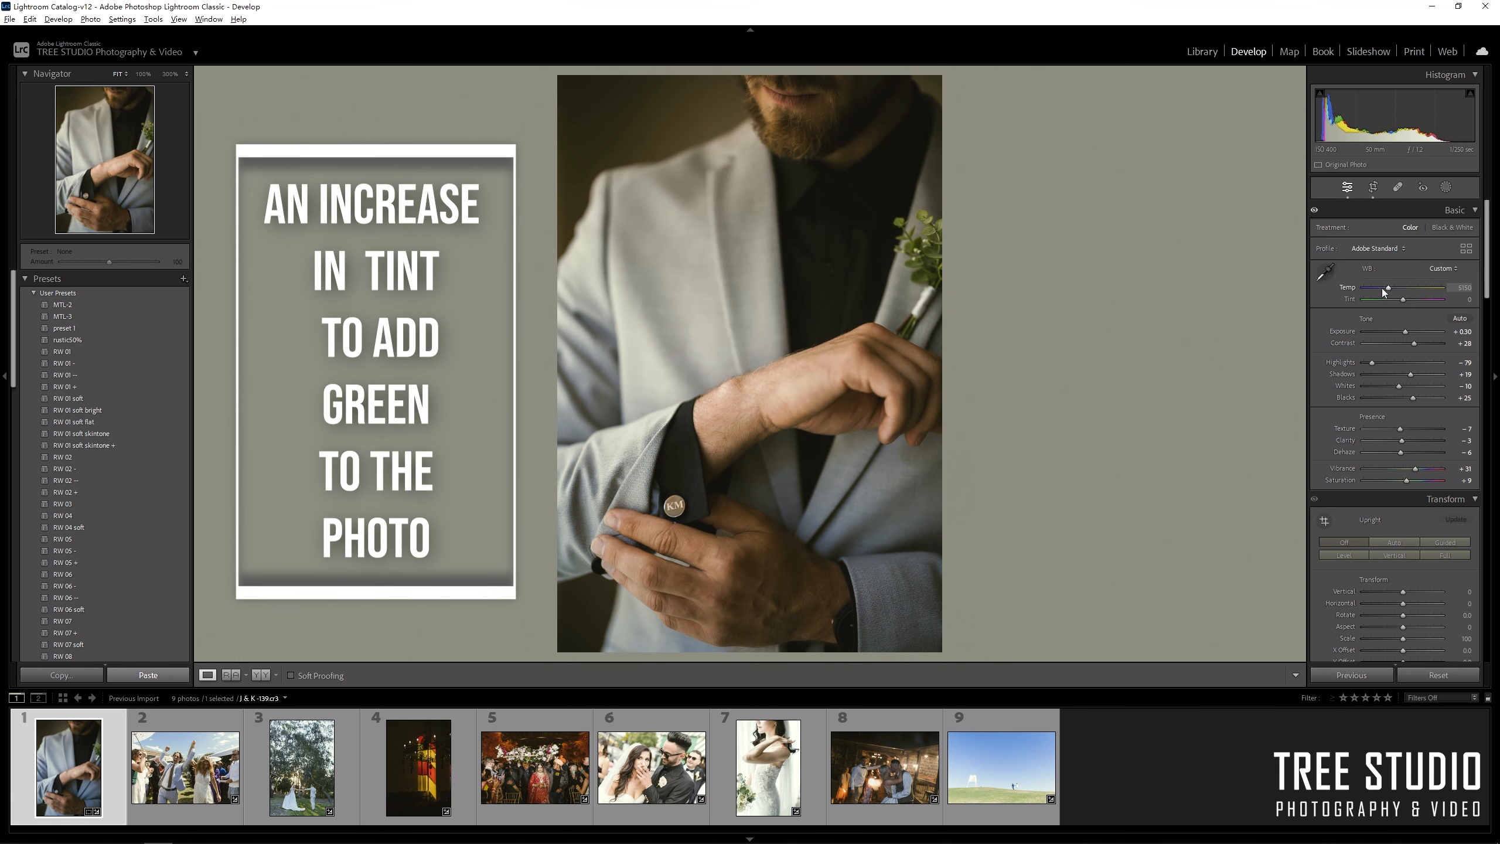
drag(1403, 300, 1410, 300)
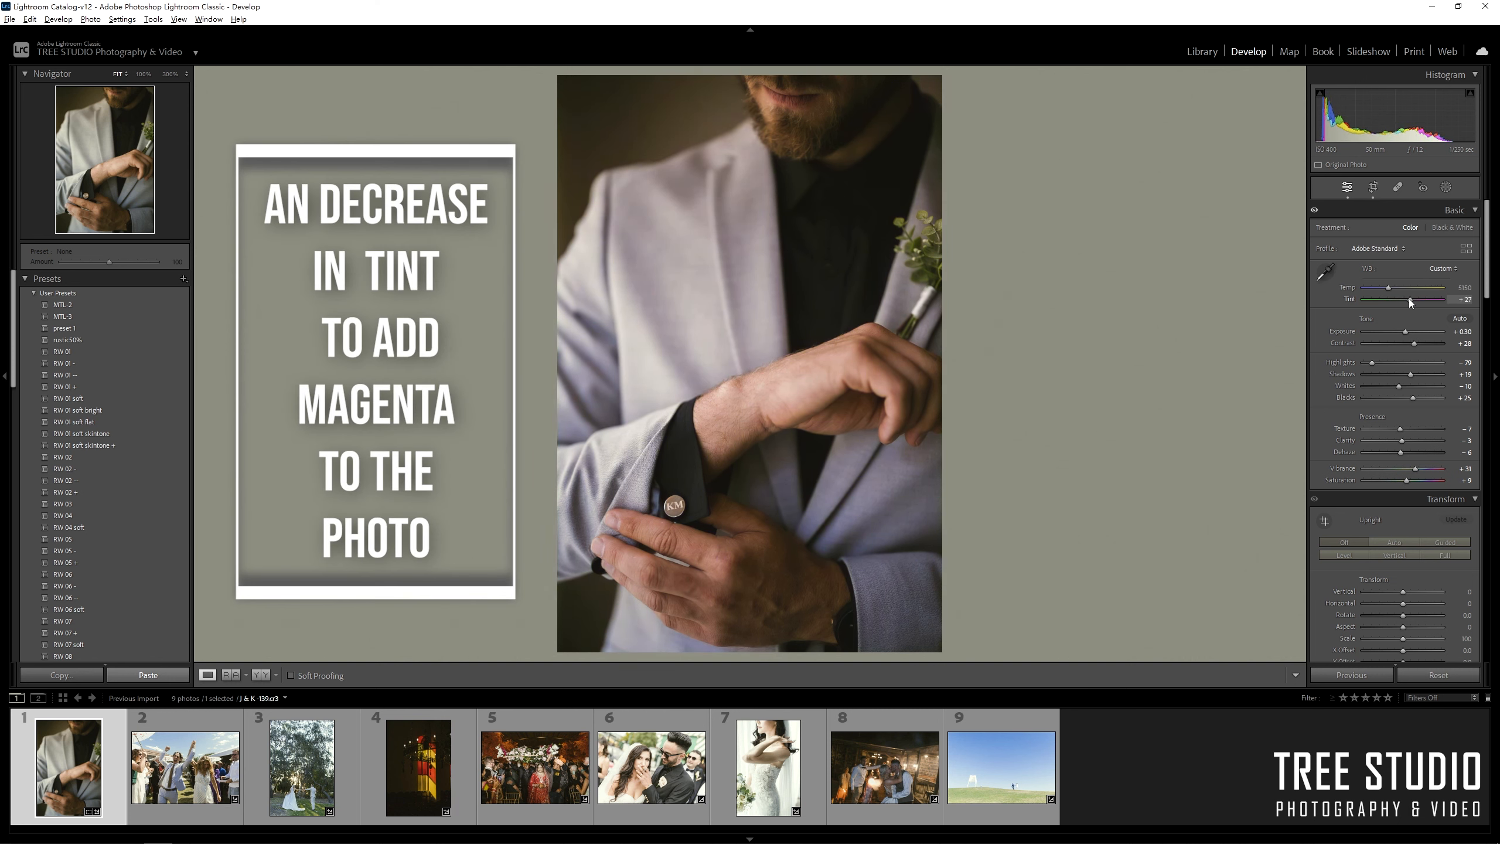
double_click(1408, 299)
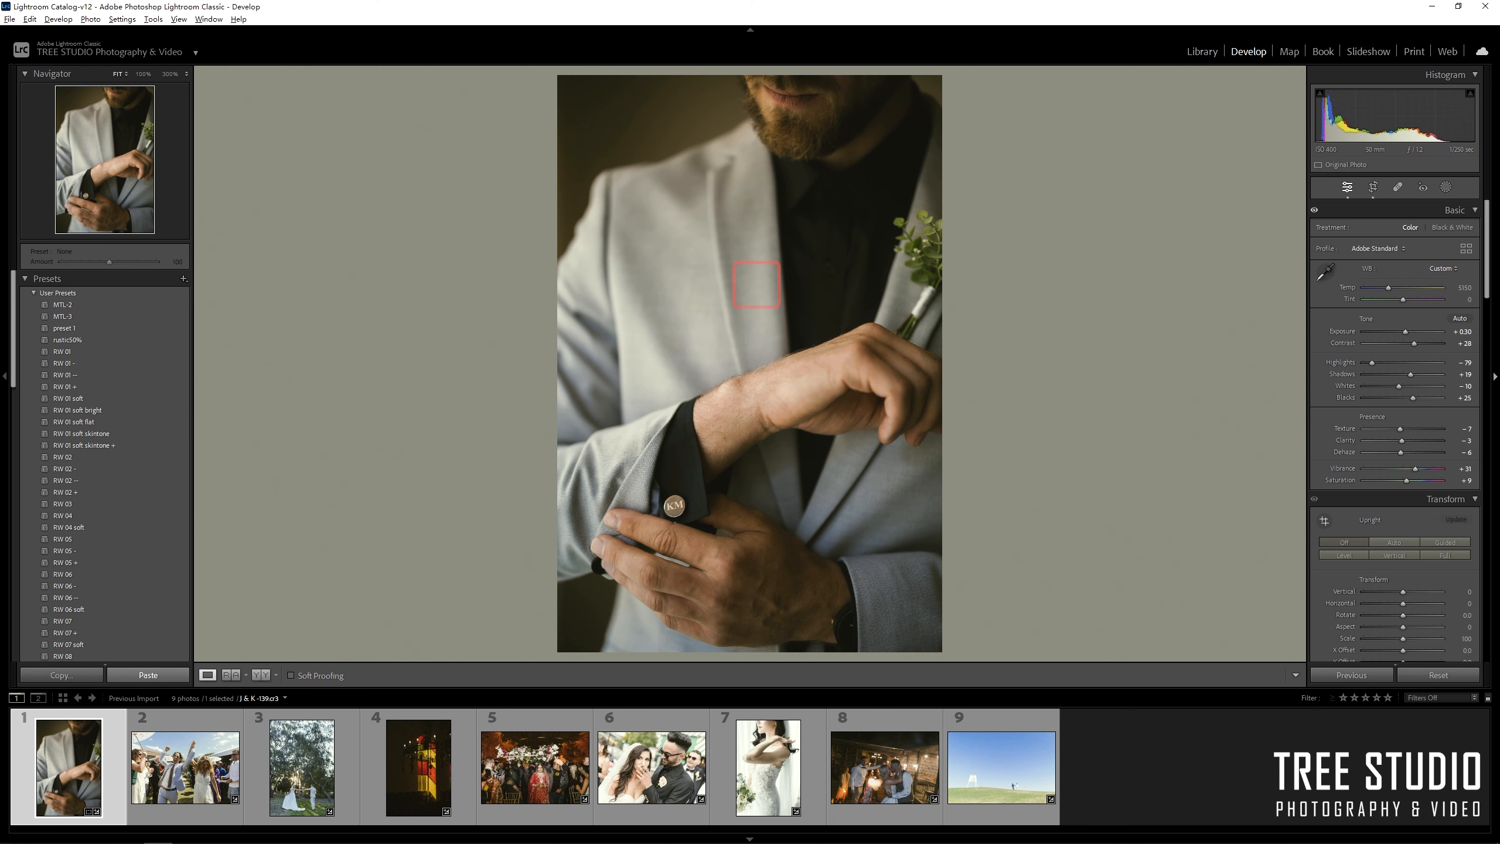
Sample white balance from the groom's grey jacket and nudge Tint toward magenta.
click(1327, 272)
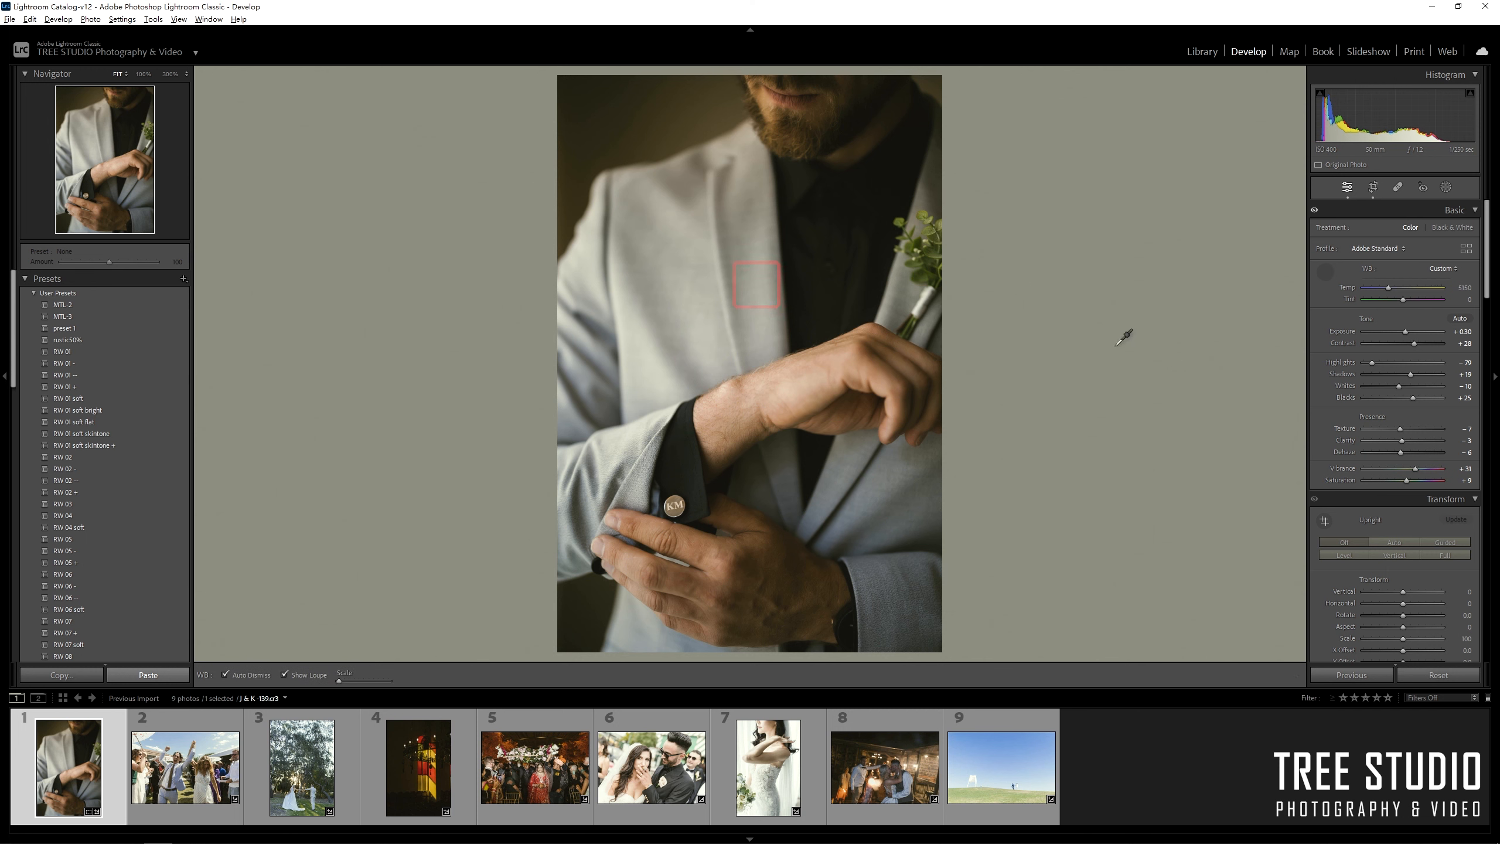
click(758, 284)
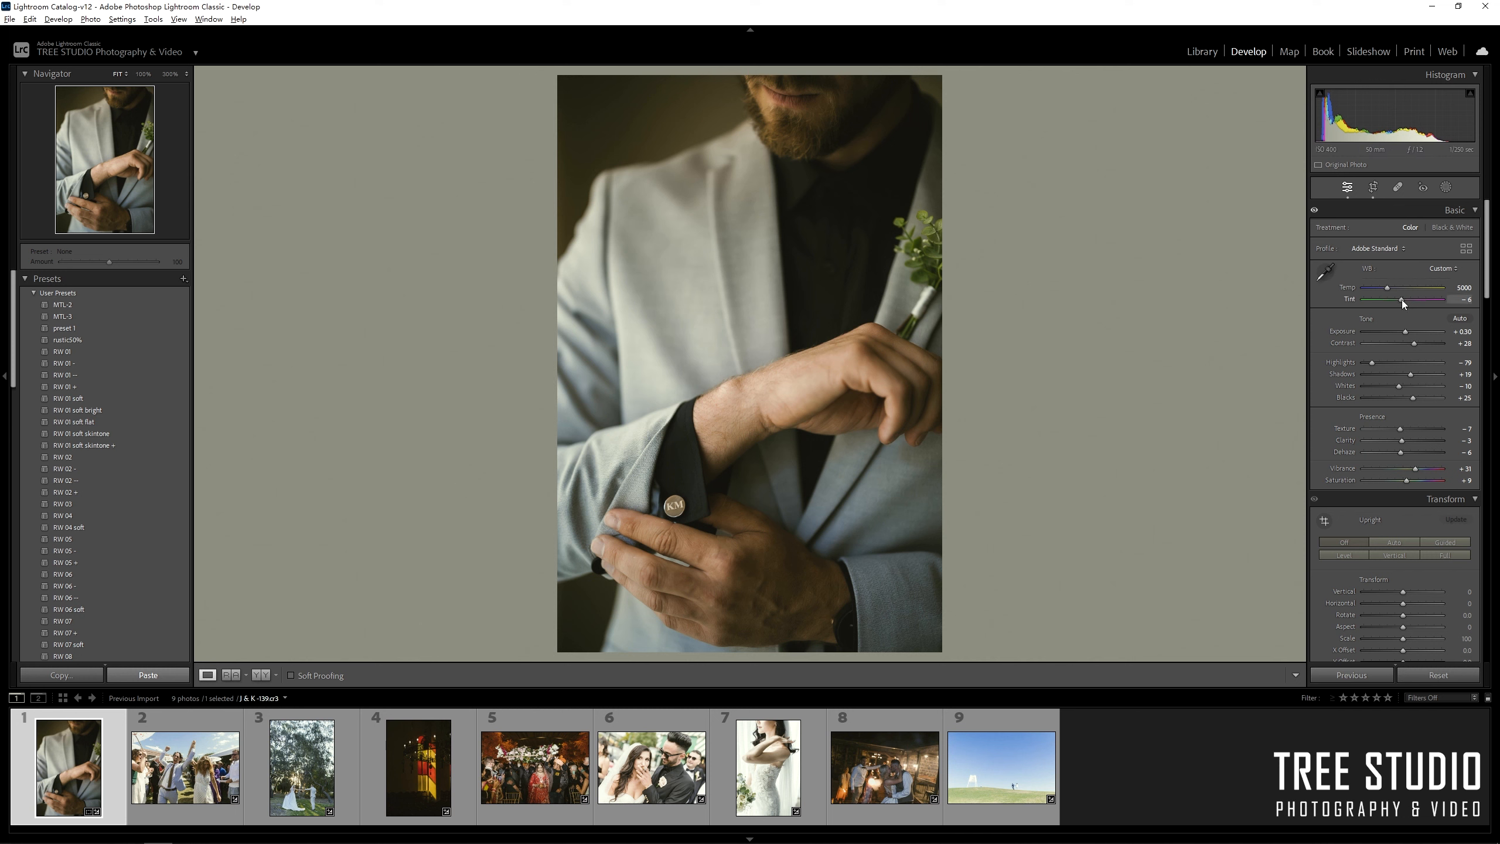
drag(1403, 302, 1405, 304)
Brighten the couple-under-trees photo, sample WB from the bride's dress, and warm Temp to about 7896.
drag(1388, 288, 1387, 288)
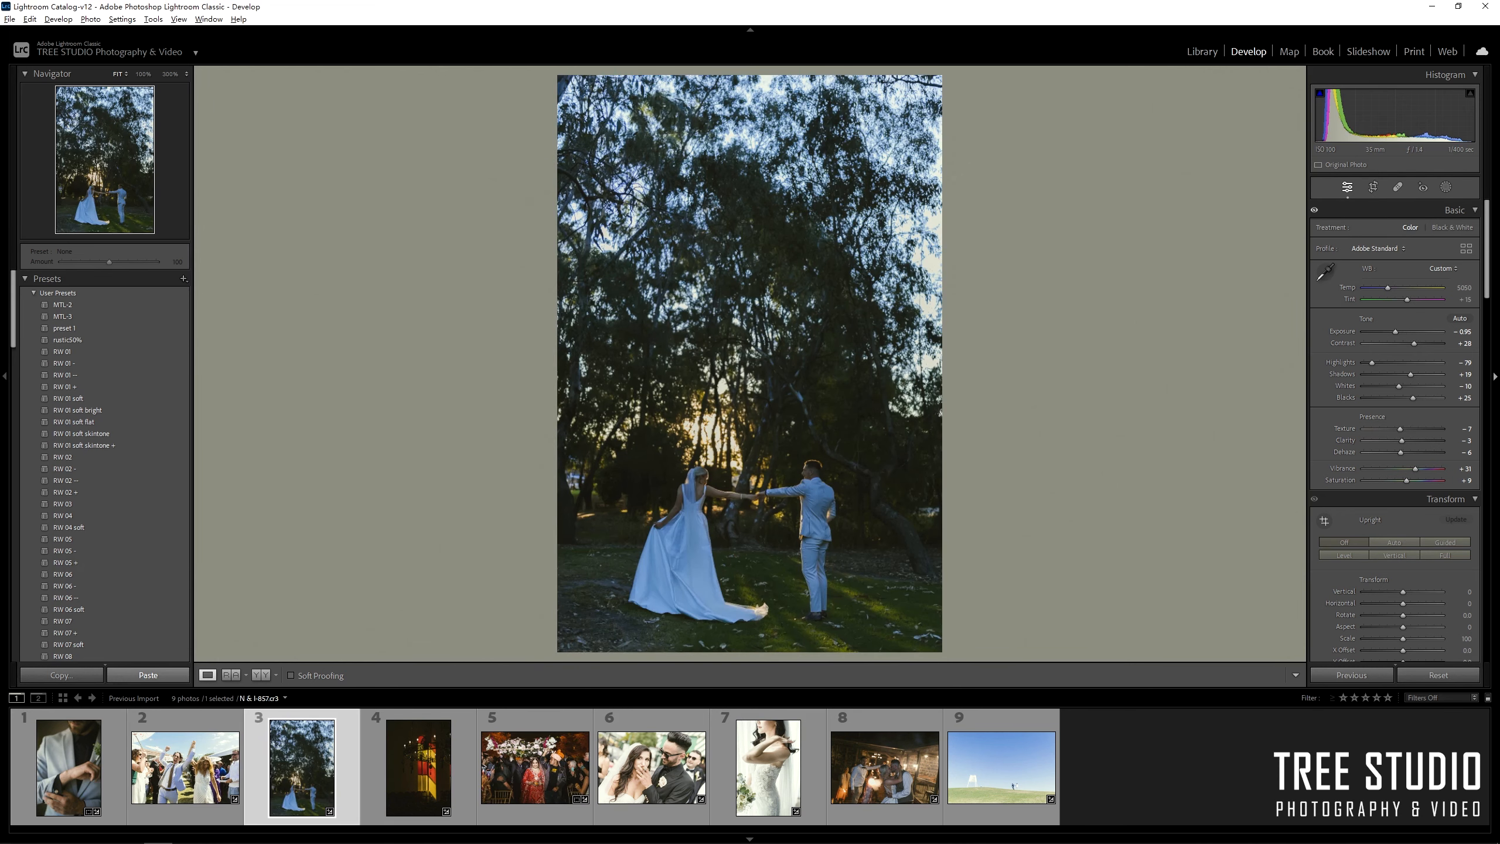
drag(1396, 331, 1406, 333)
click(1328, 275)
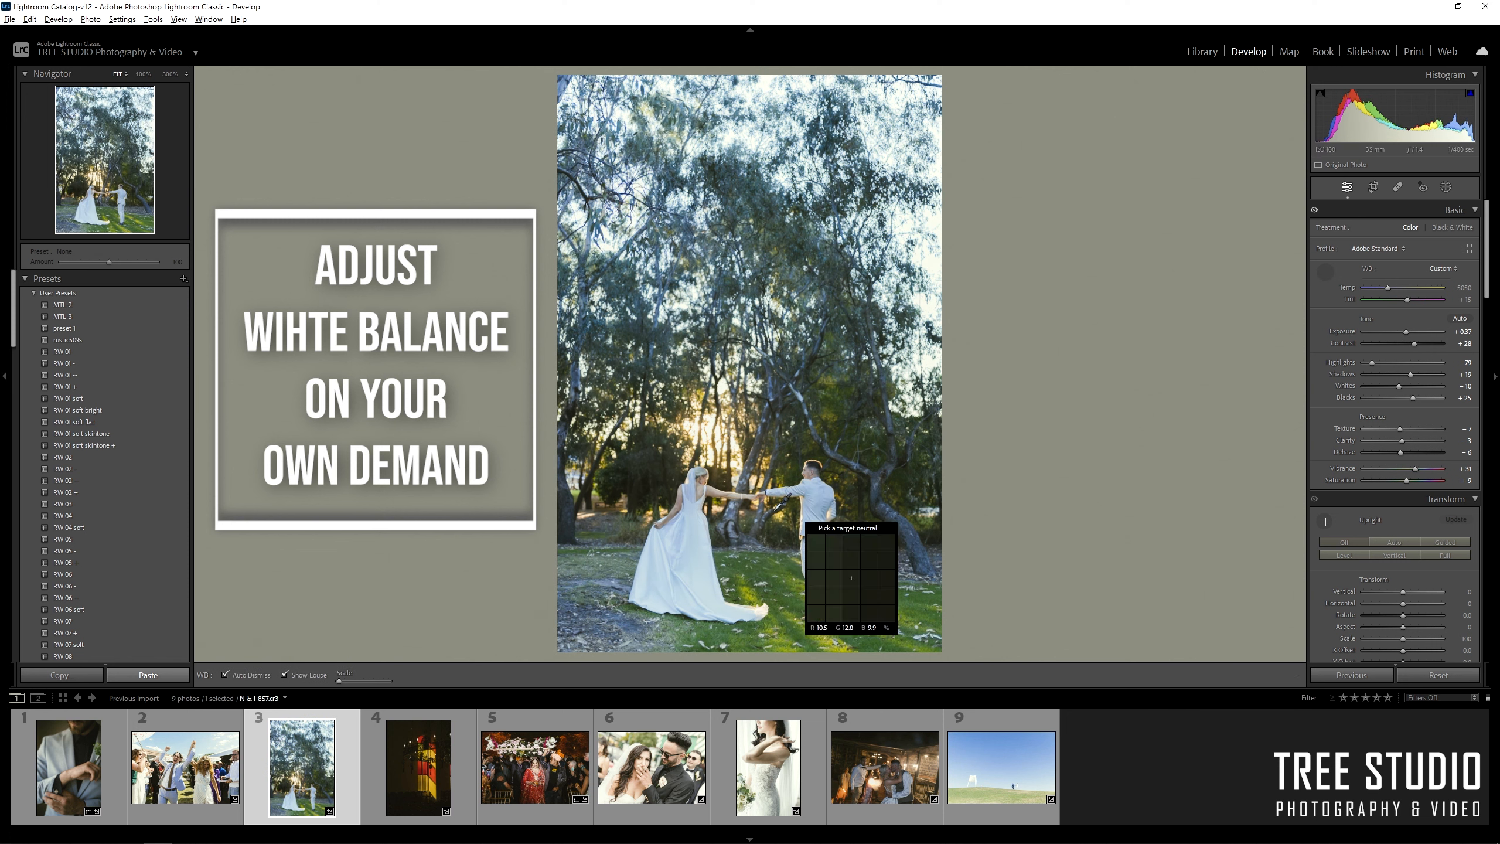
click(703, 501)
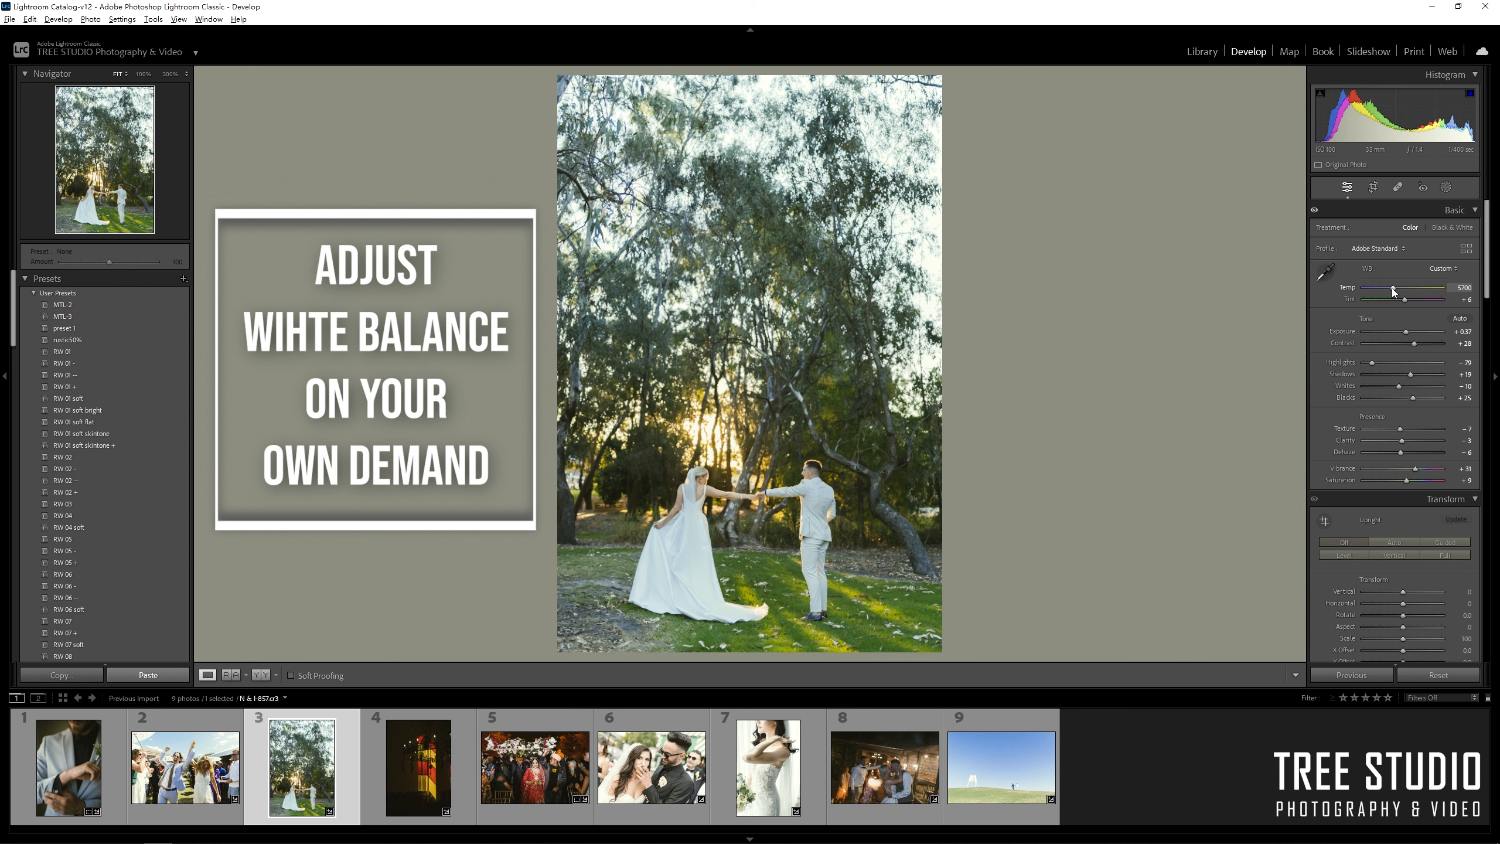
mouse_move(1393, 288)
mouse_down()
mouse_move(1411, 289)
mouse_move(1404, 299)
mouse_up()
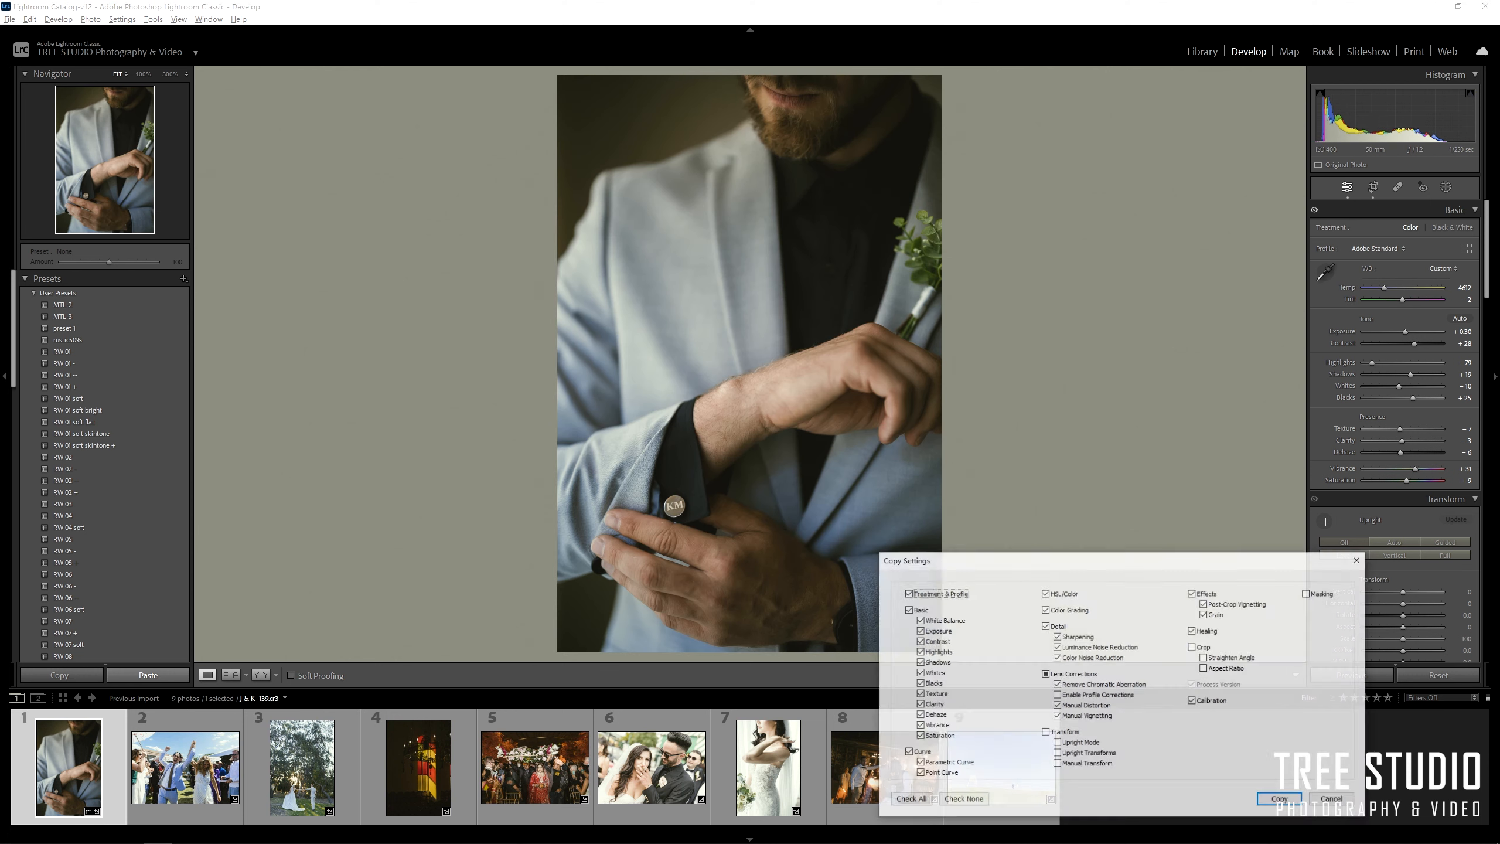
Copy the groom photo's settings without White Balance and Exposure, and paste them onto photo 2.
click(946, 621)
click(941, 632)
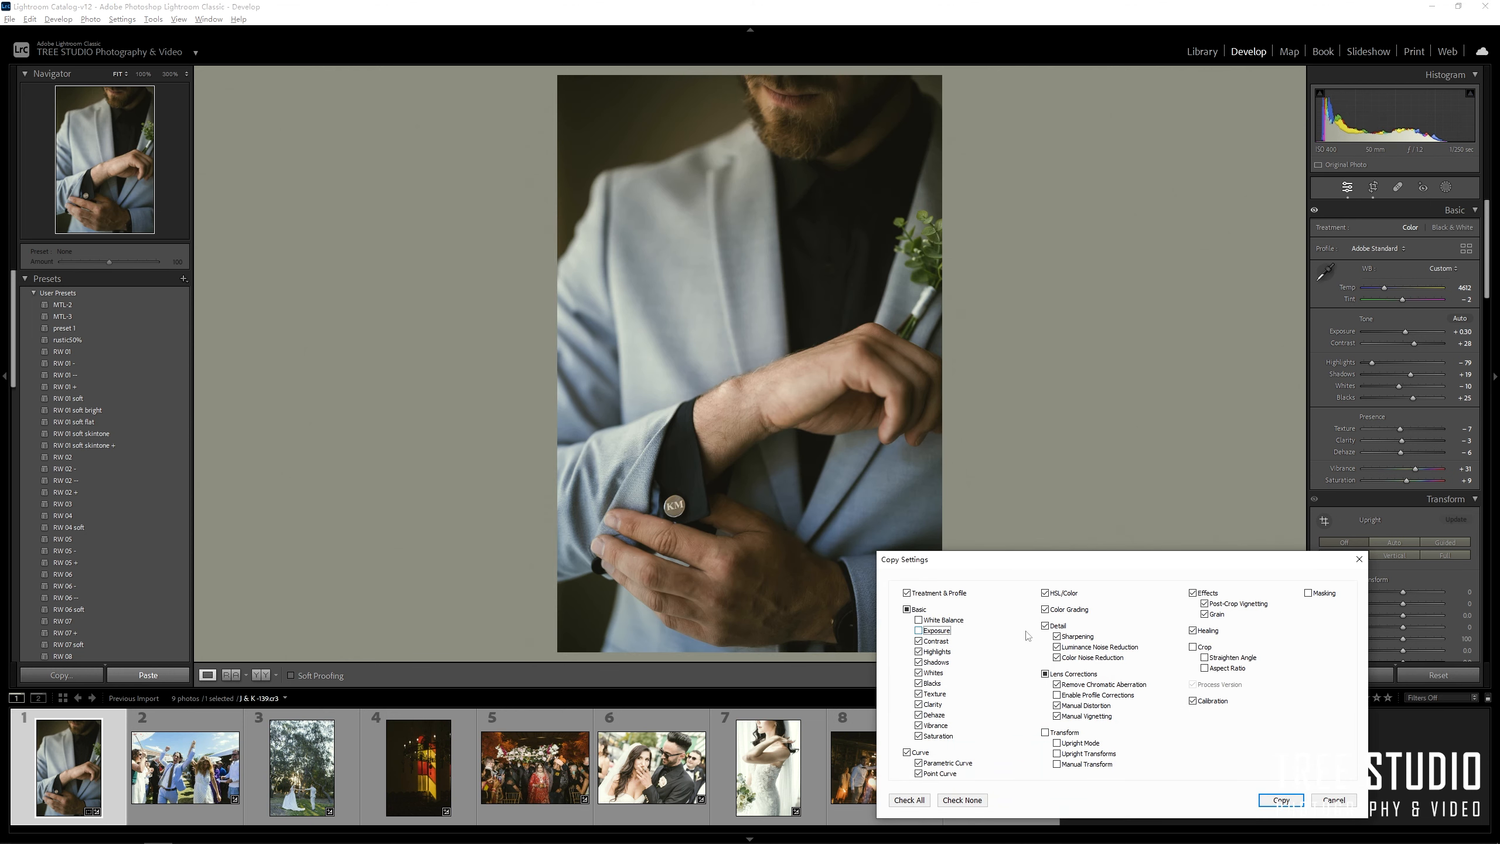
click(1282, 799)
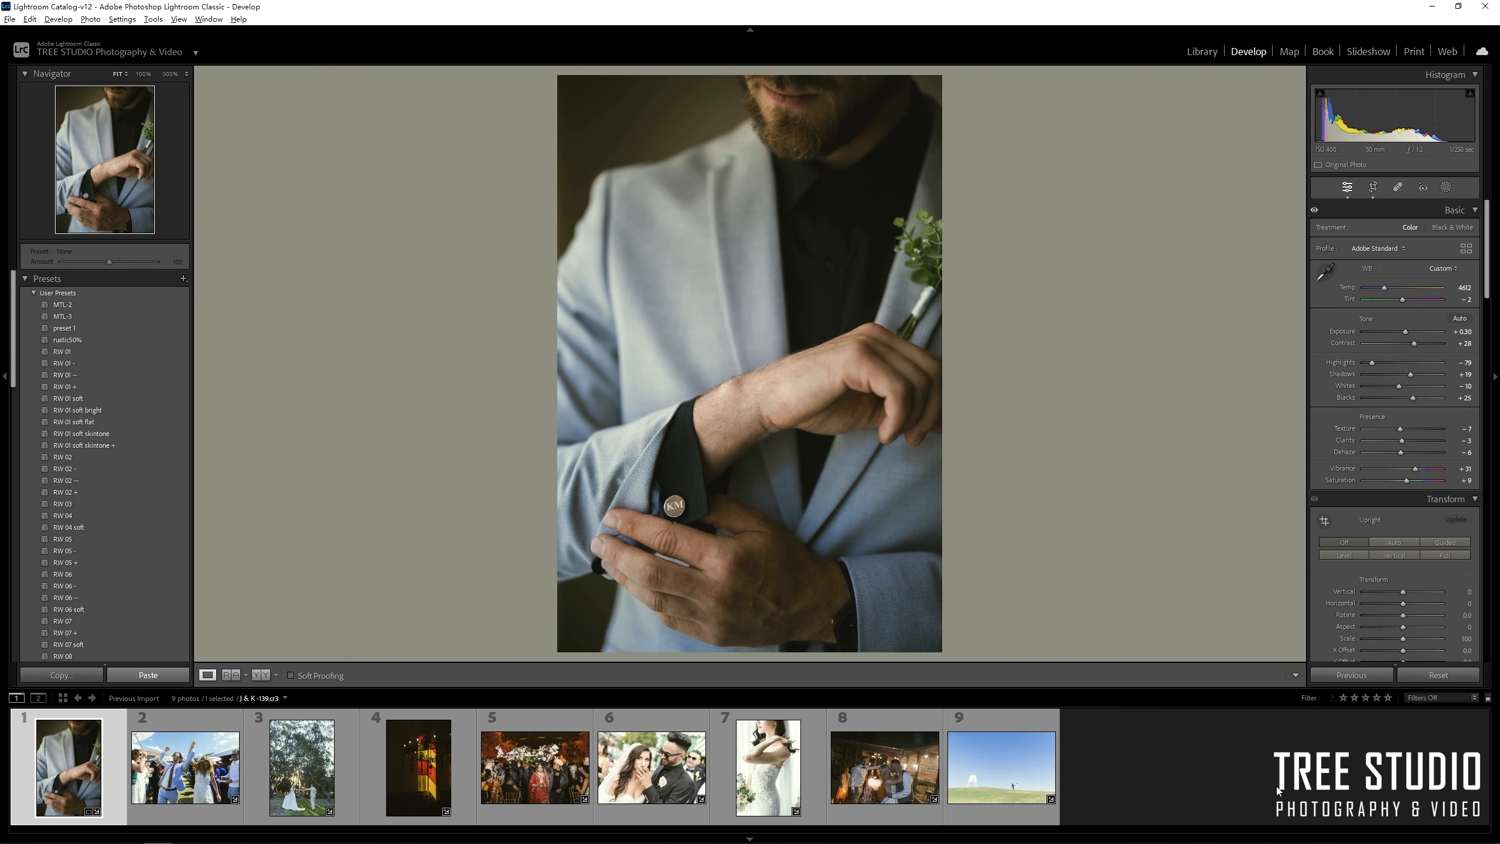
click(204, 779)
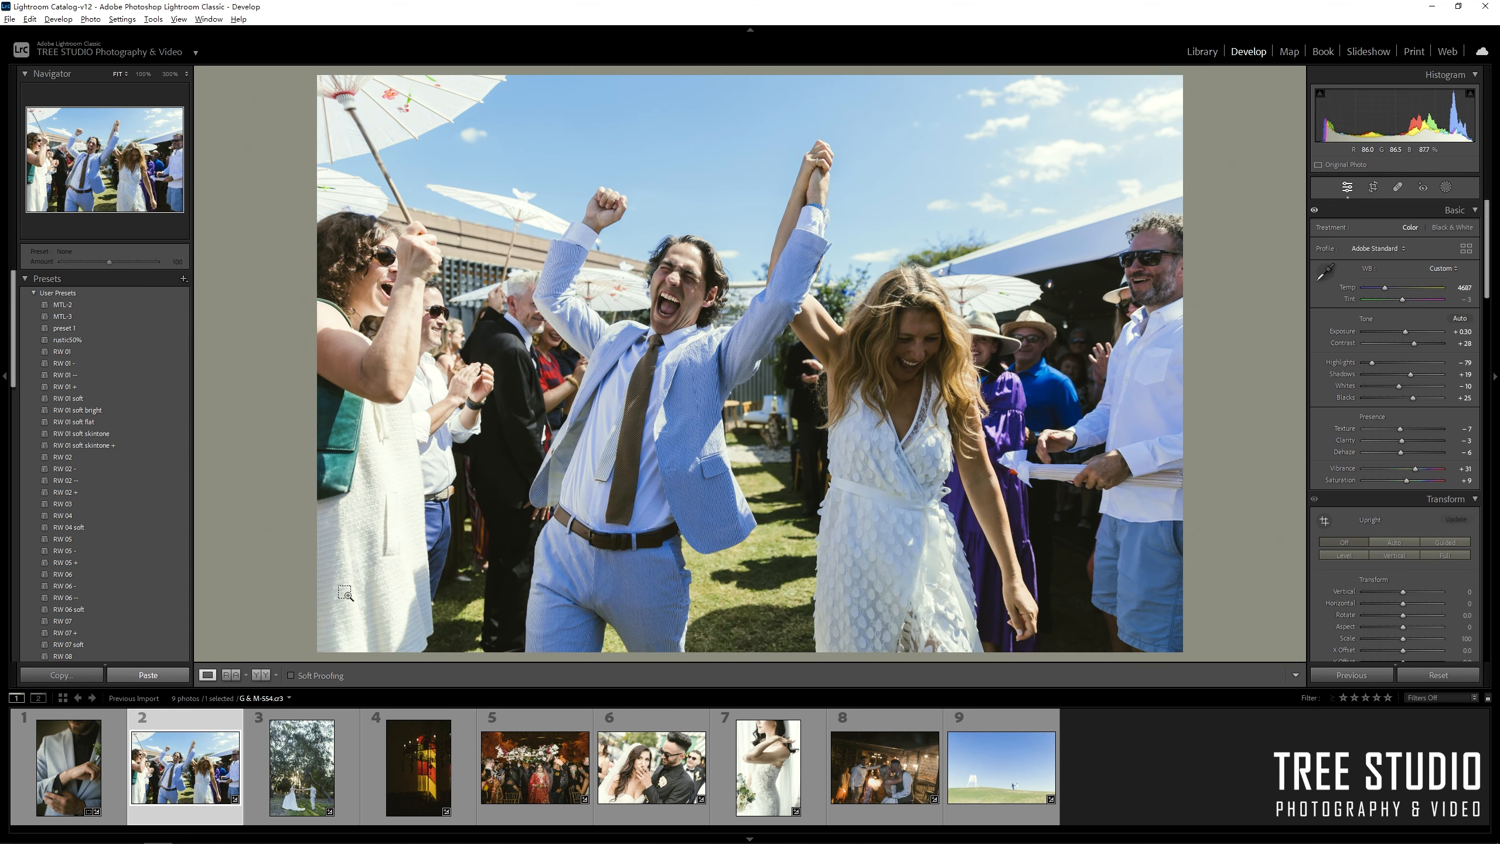
key(ctrl+shift+v)
Set photo 2's white balance from the bride's white dress and reduce the green tint to -4.
click(1329, 273)
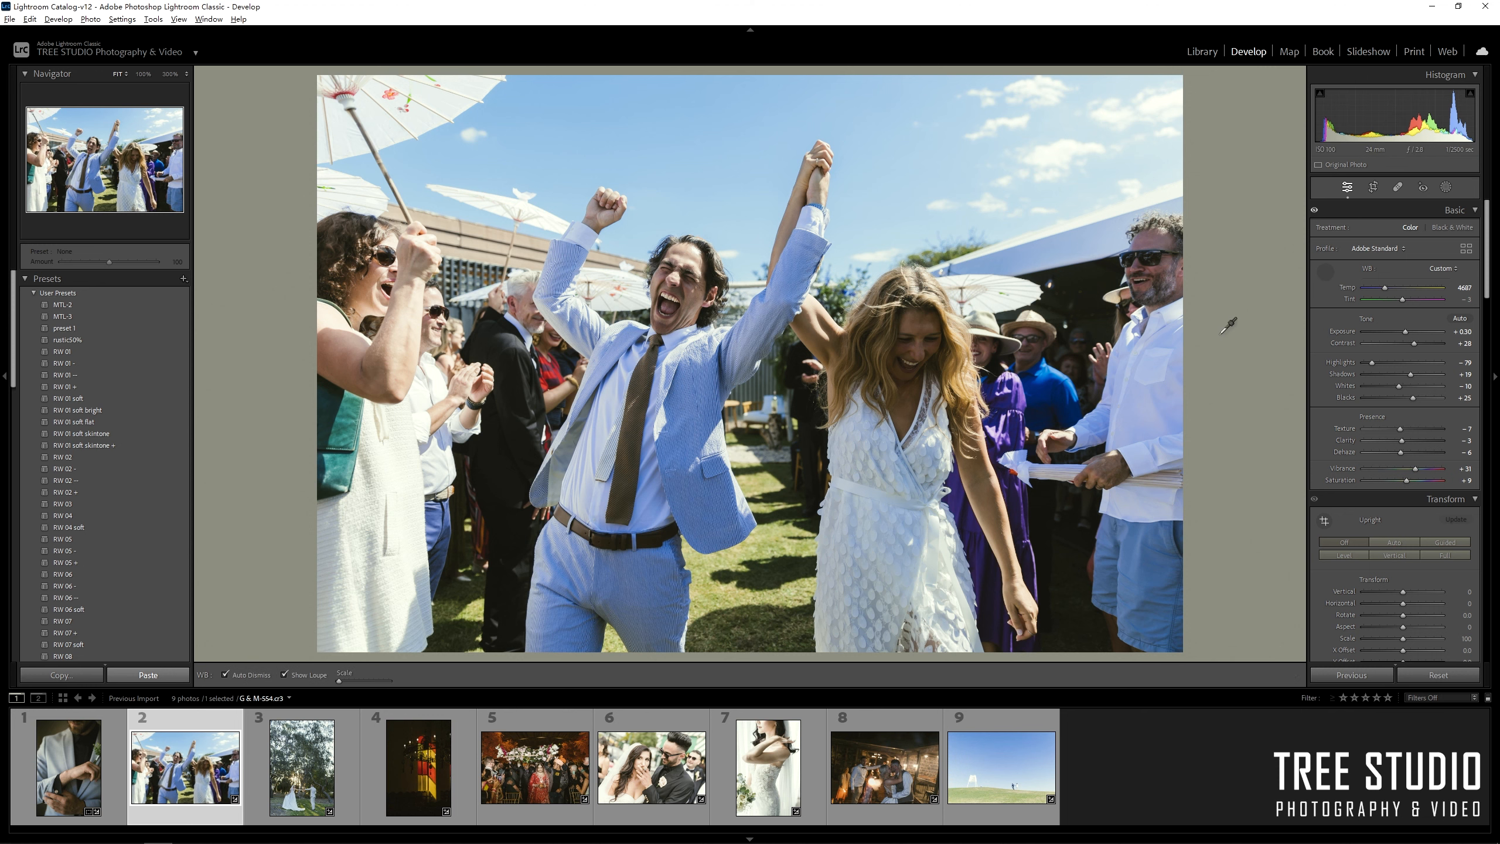
click(684, 451)
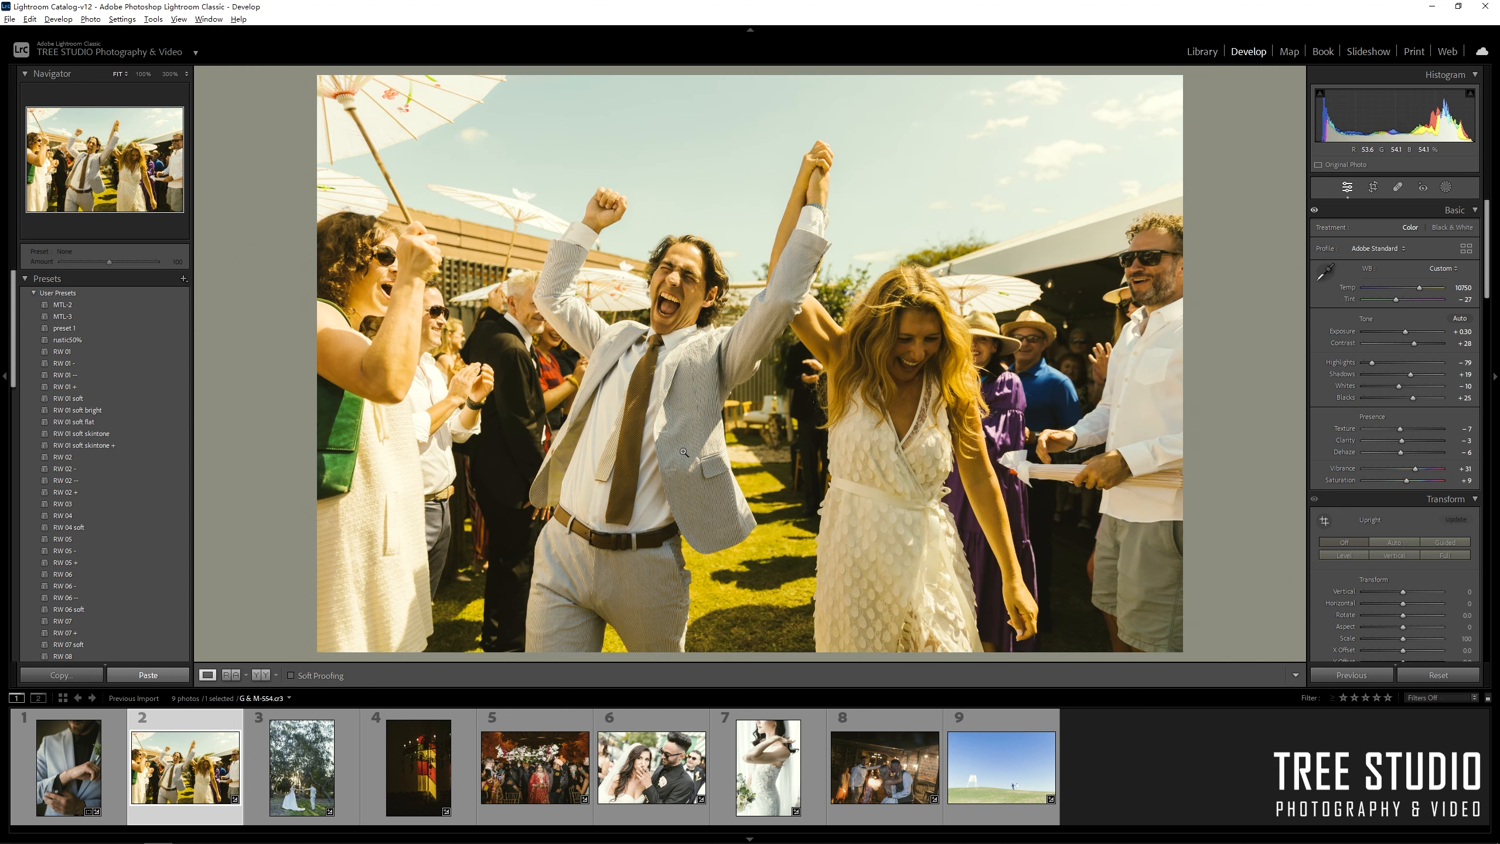
click(1326, 273)
click(873, 450)
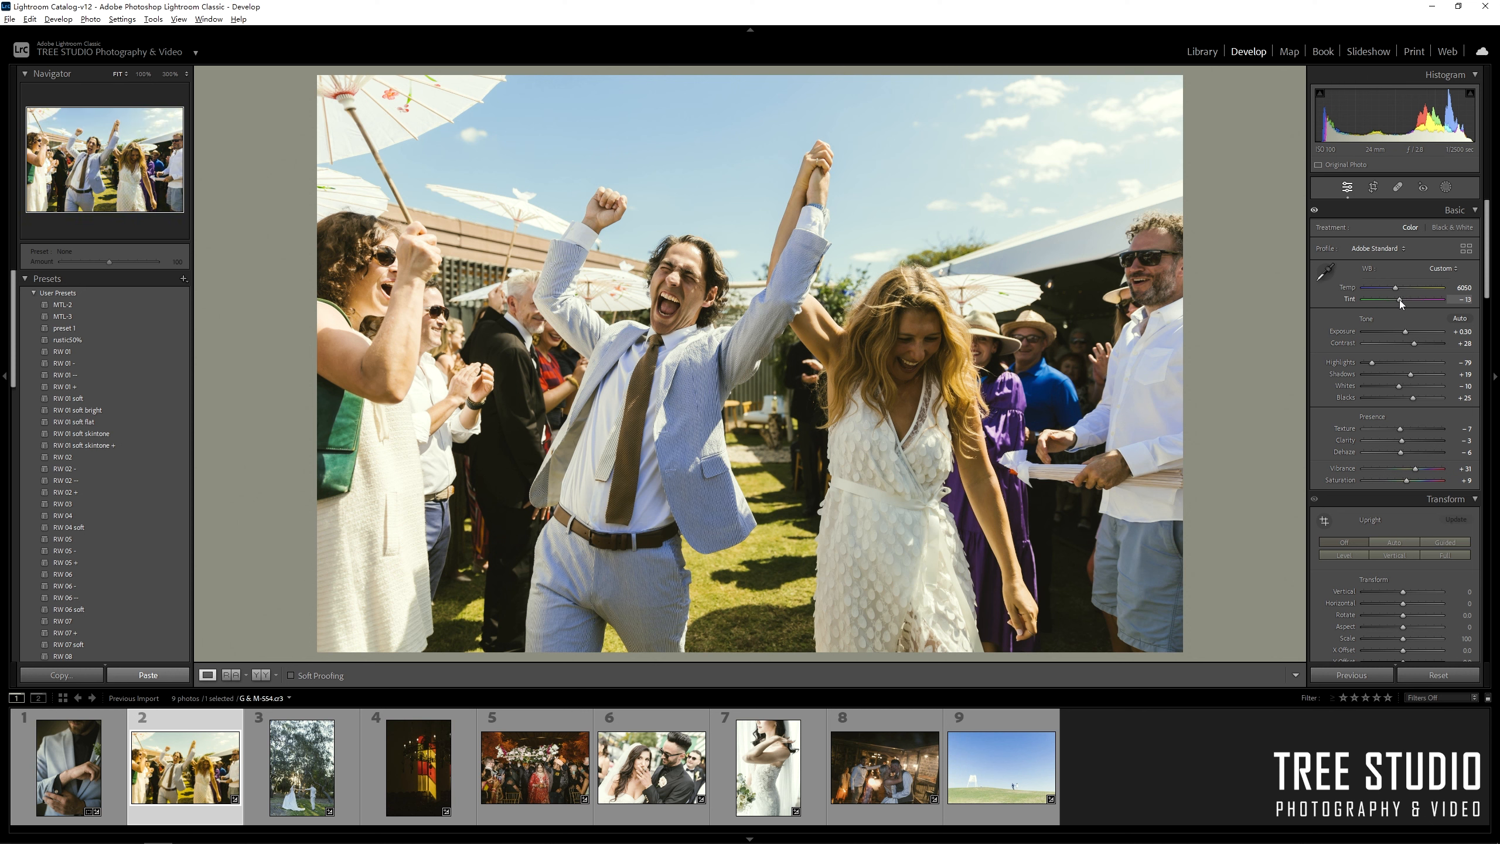
mouse_move(1401, 303)
mouse_down()
mouse_move(1389, 285)
mouse_move(1407, 331)
mouse_up()
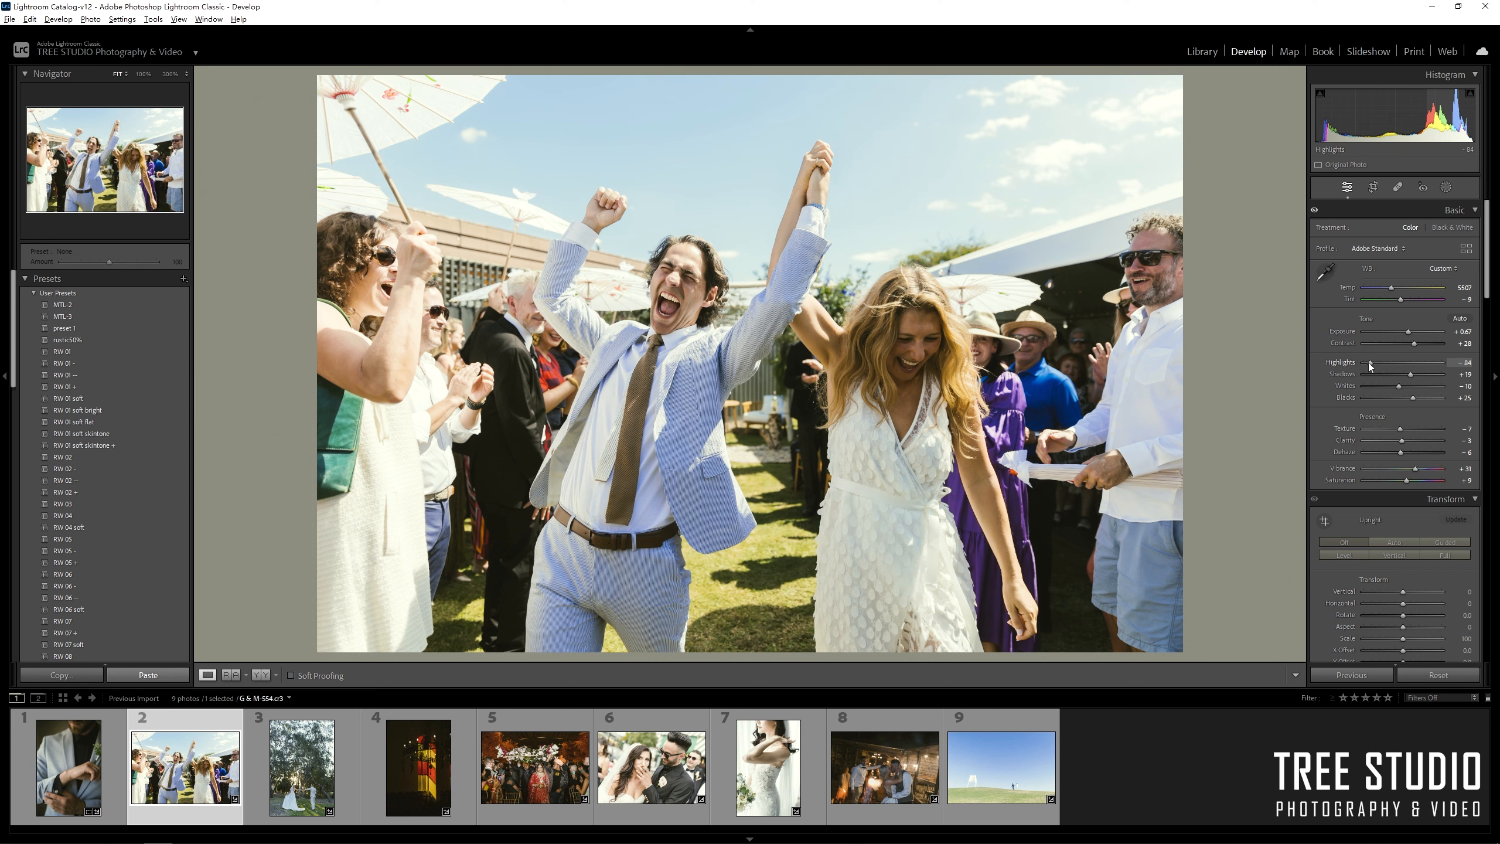
key(Right)
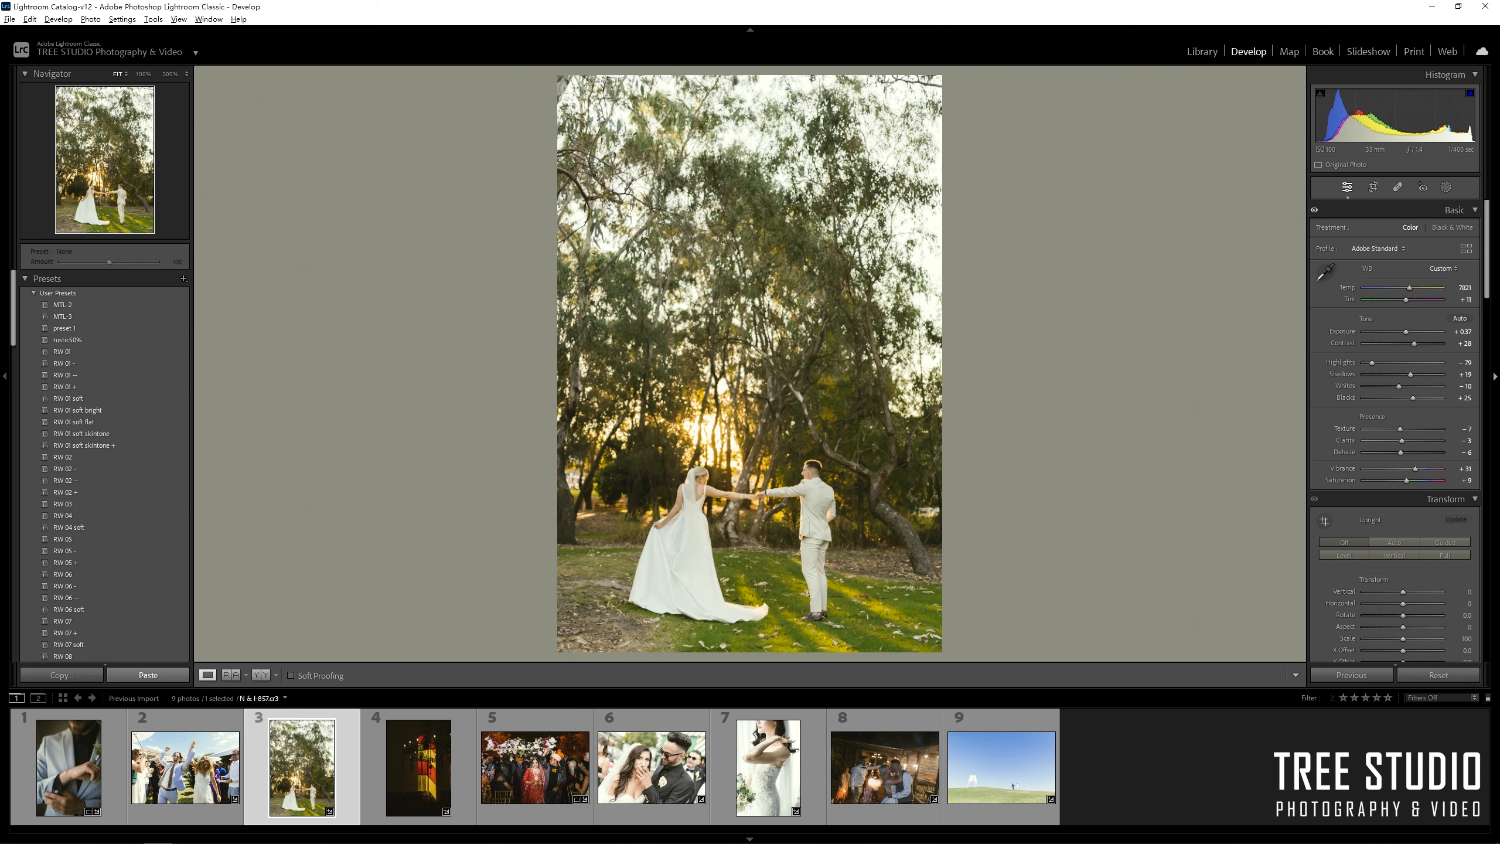
Set the Green HSL sliders to Hue -6, Saturation -60 and Luminance -63.
drag(1494, 273, 1492, 422)
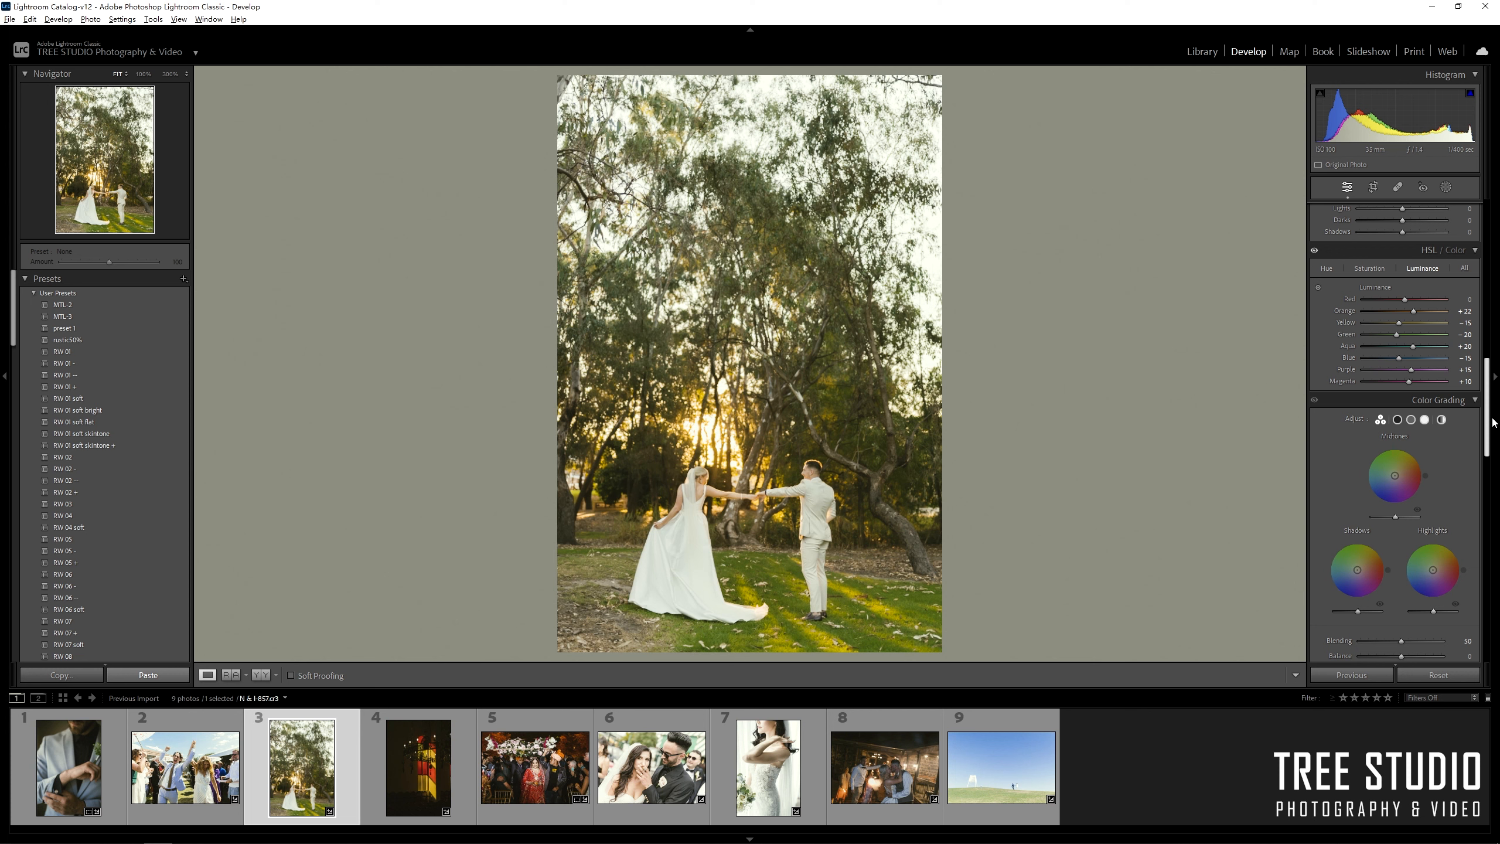
click(1327, 269)
click(1403, 334)
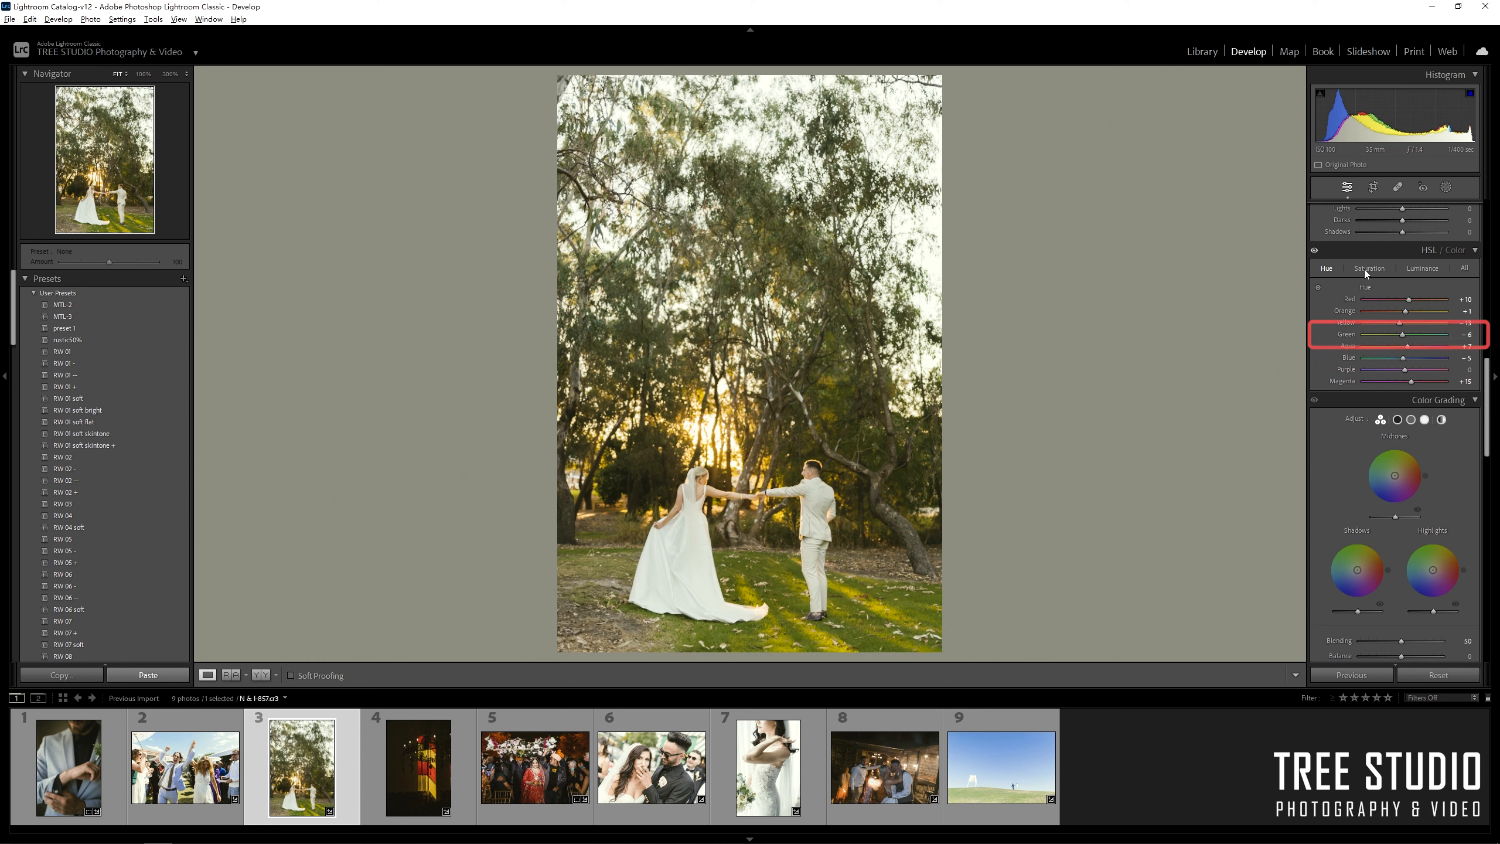
click(1364, 270)
click(1380, 333)
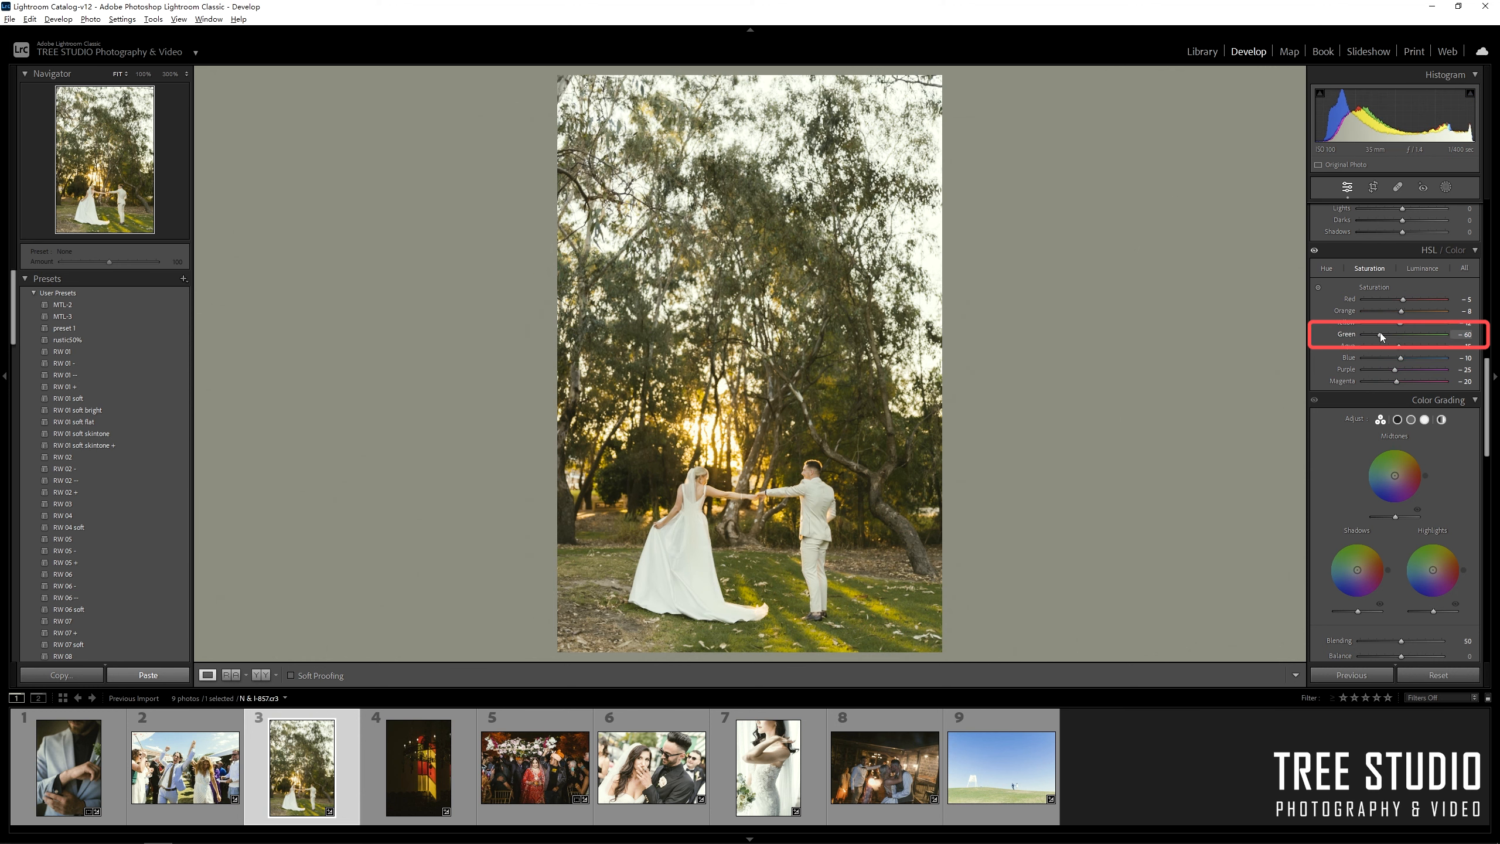
click(1418, 268)
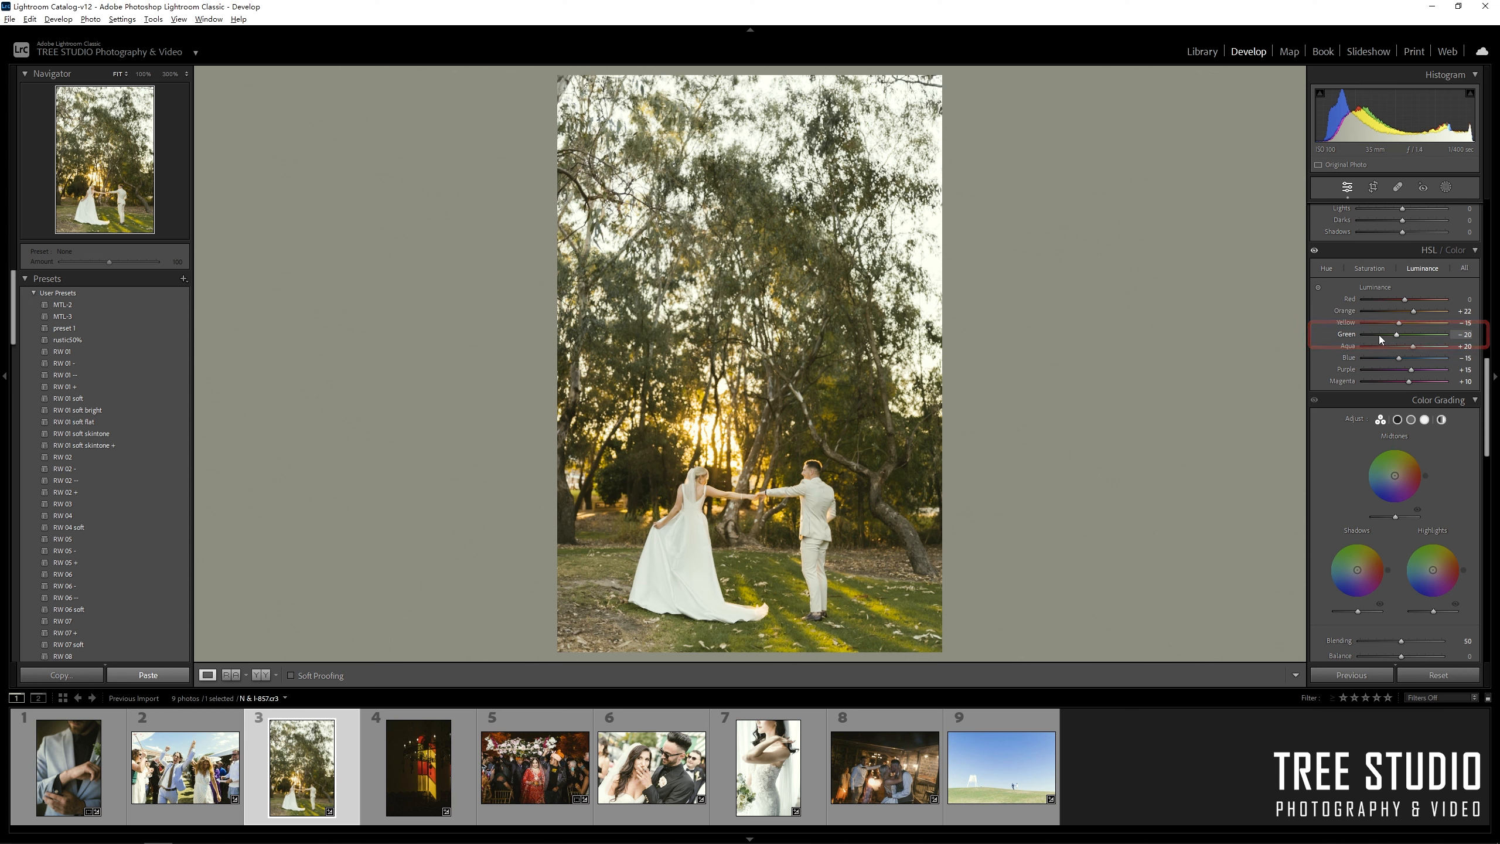
click(1378, 335)
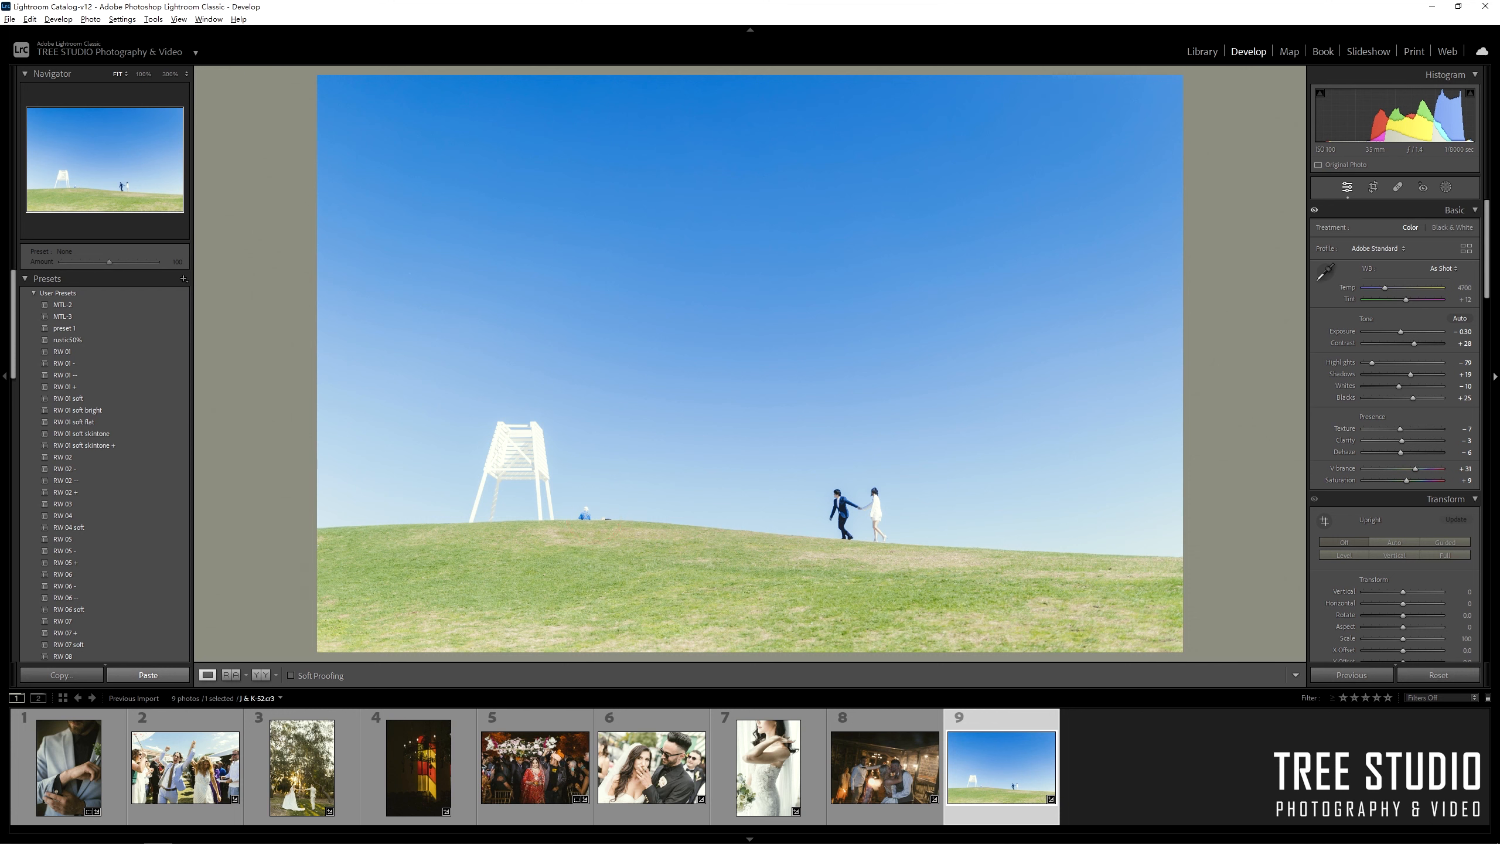
Heal away the small figure beside the white tower with a size-72 Spot Removal brush.
click(1397, 188)
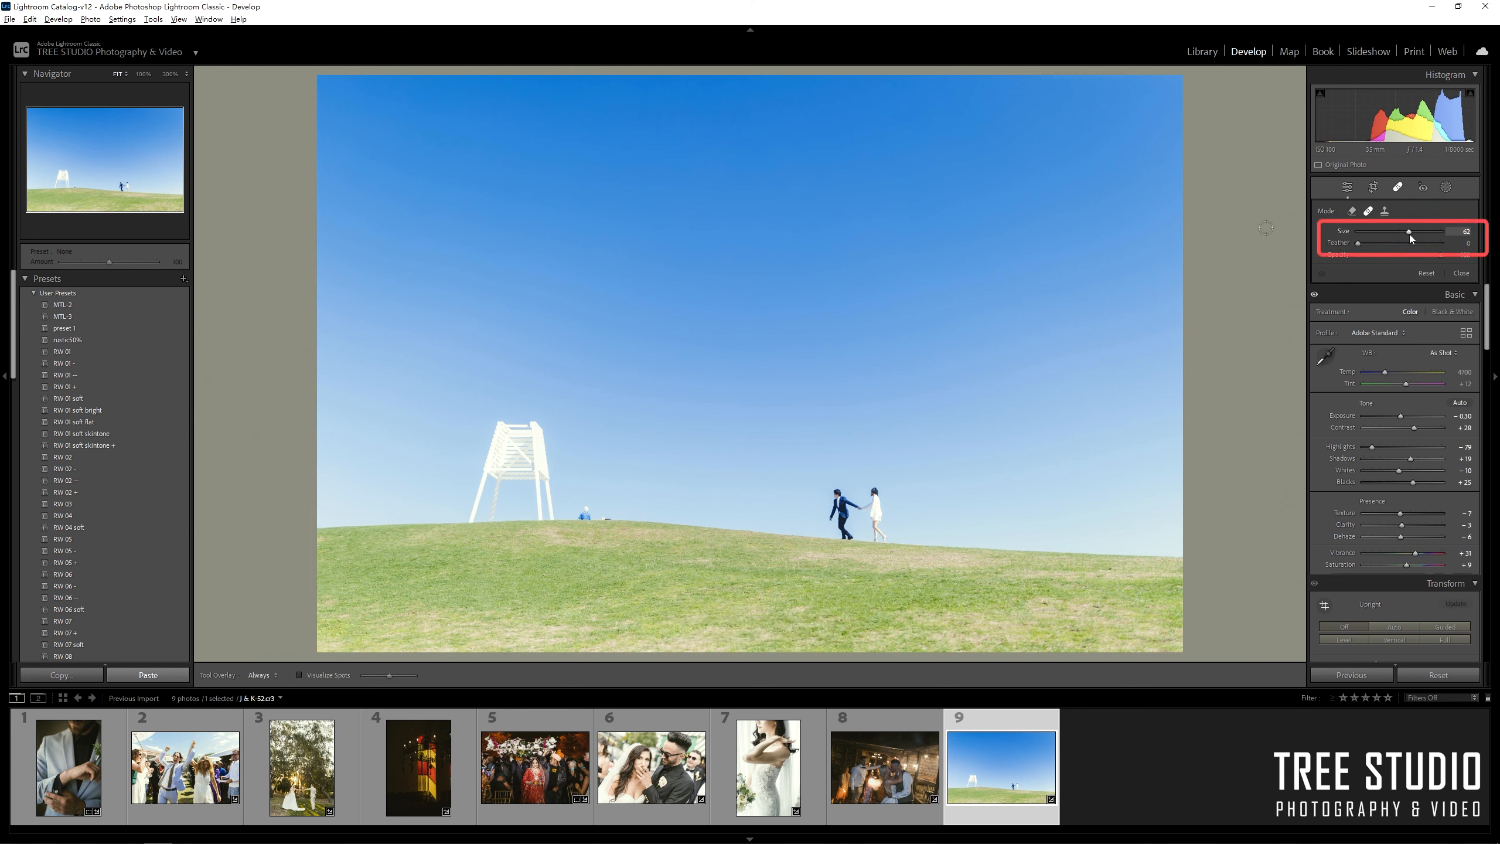
drag(1411, 236, 1424, 233)
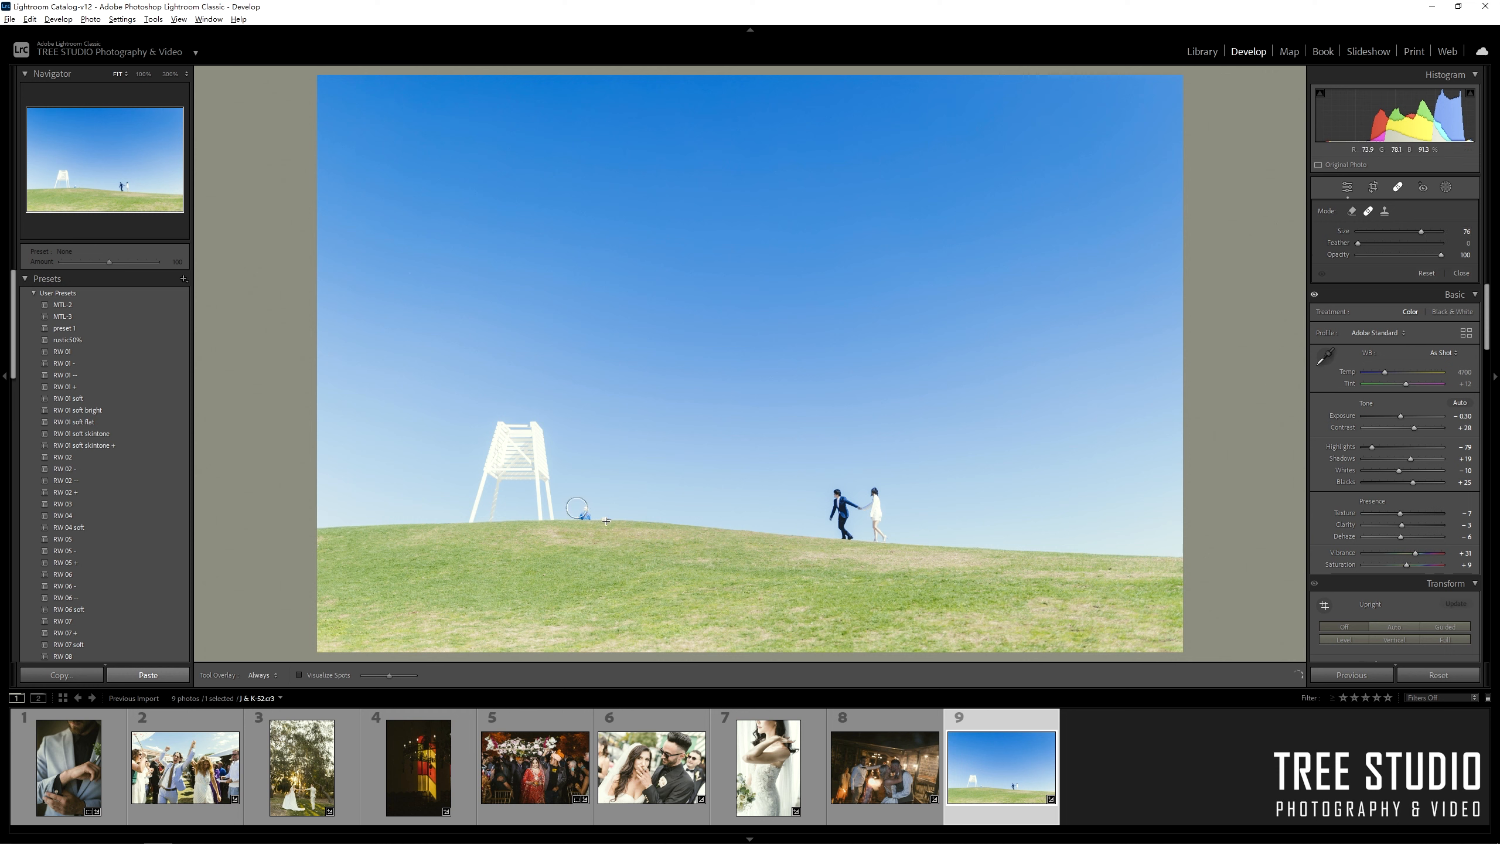
drag(607, 520, 606, 520)
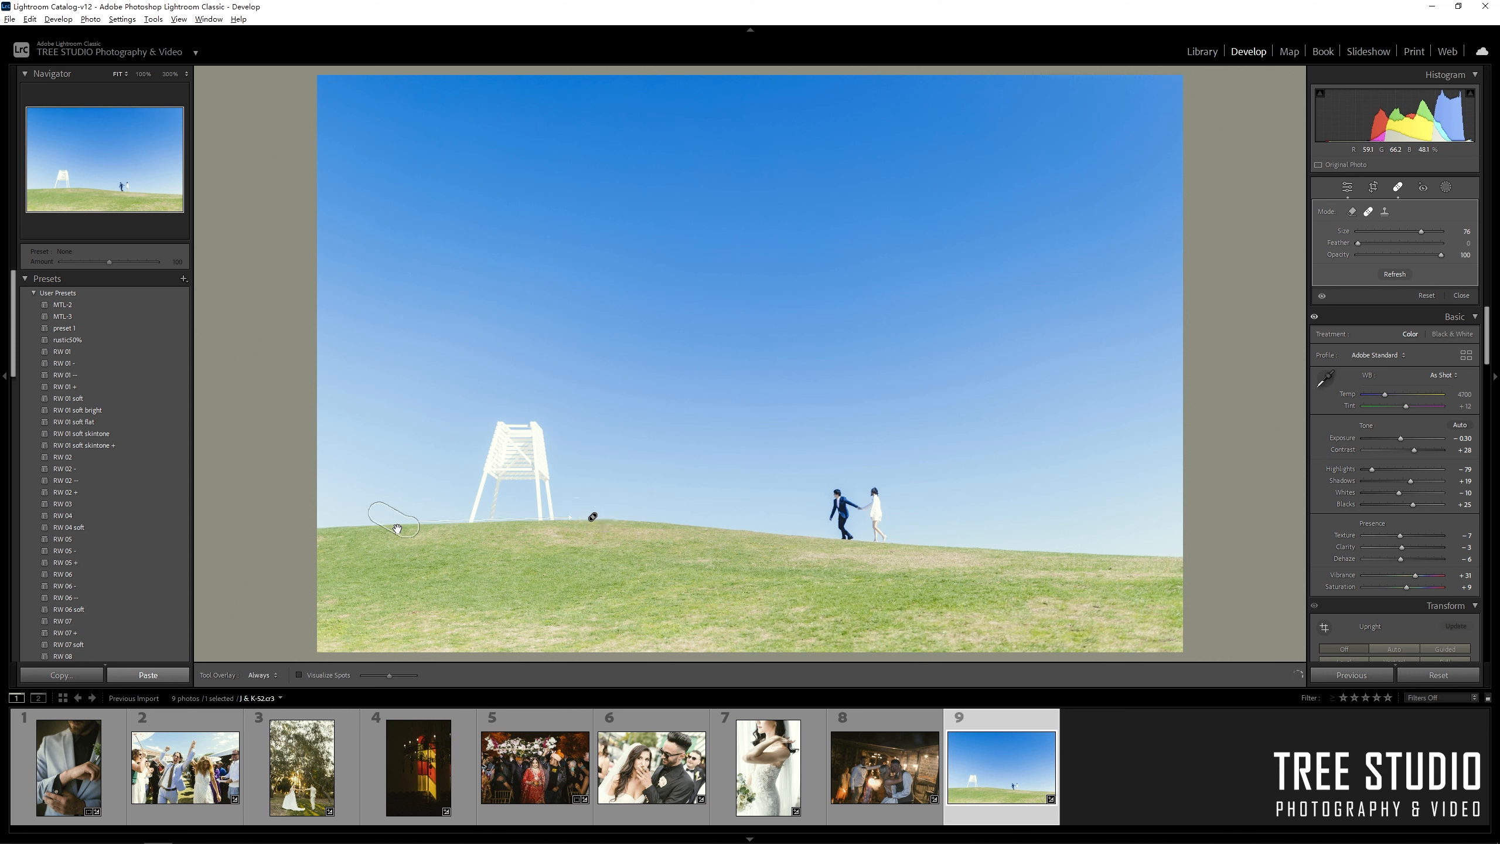
click(1398, 190)
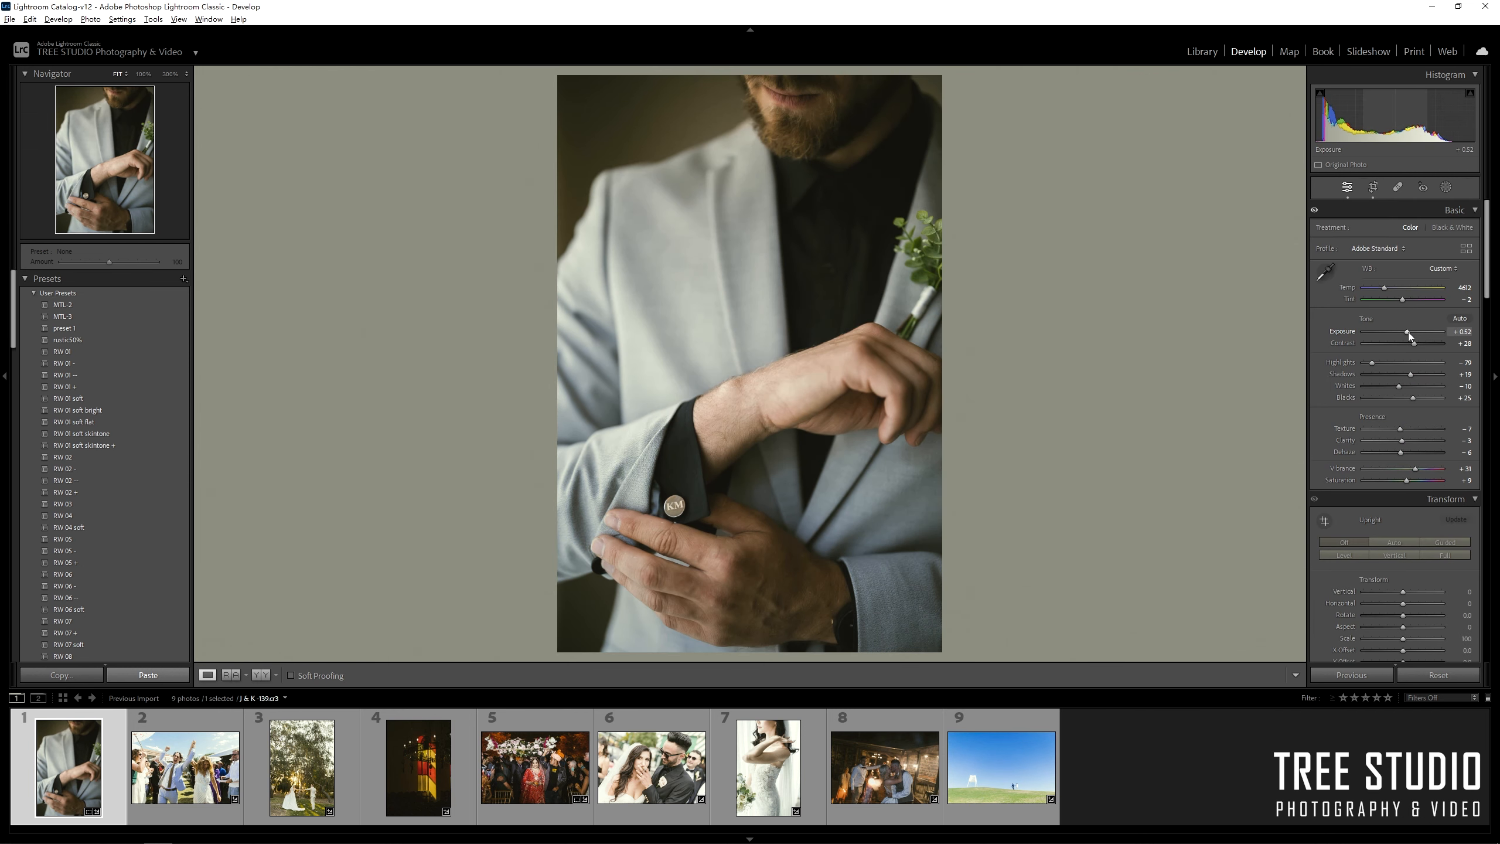
On the cheering-couple photo, desaturate the blues and brighten exposure to +0.82 with a cooler temperature.
click(194, 771)
scroll(1397, 355, down, 10)
drag(1399, 393, 1390, 392)
scroll(1402, 361, up, 10)
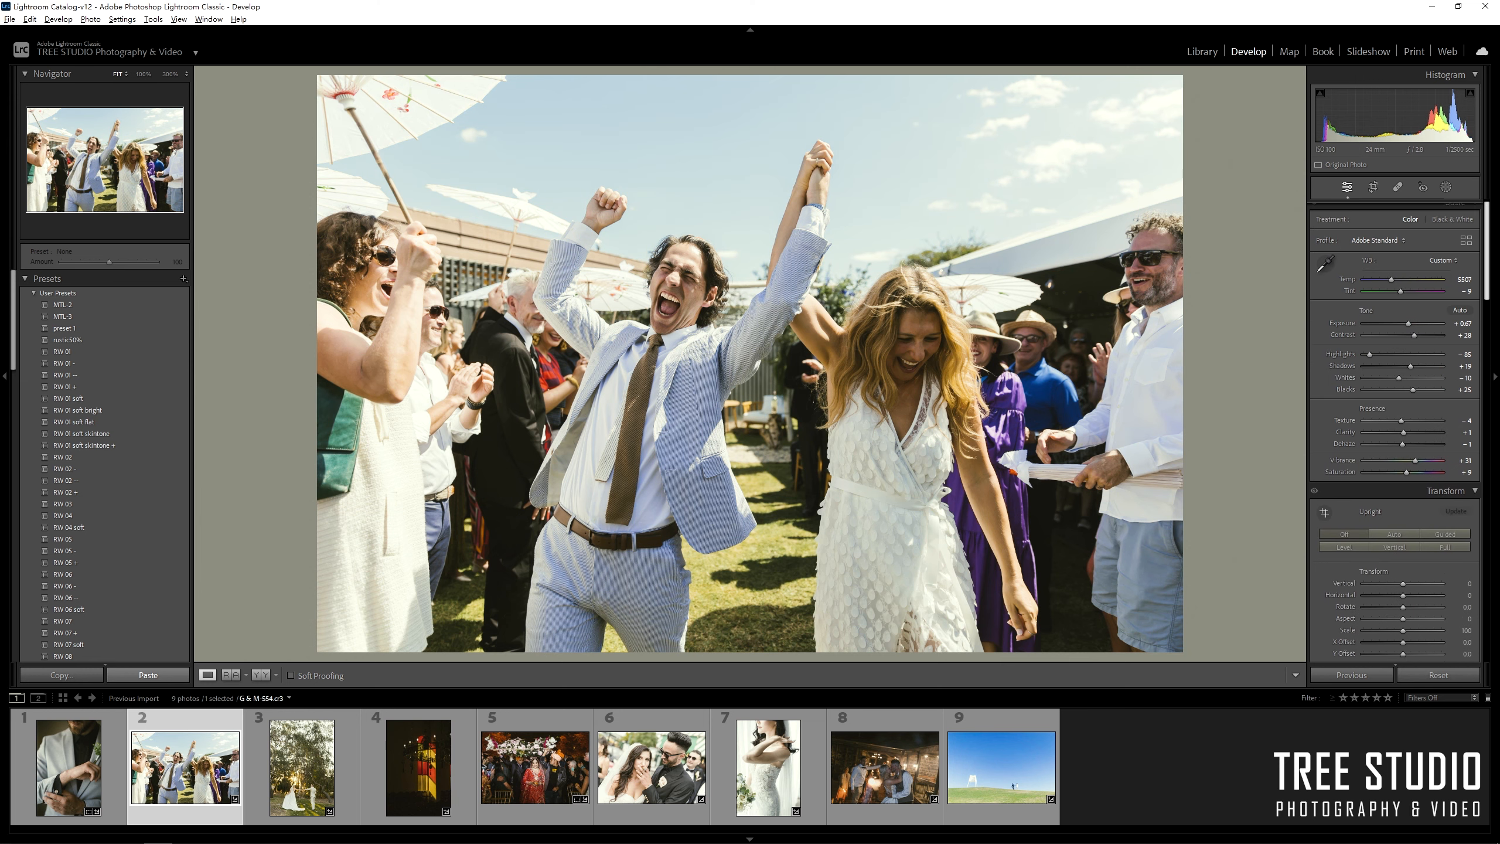
drag(1411, 337, 1388, 290)
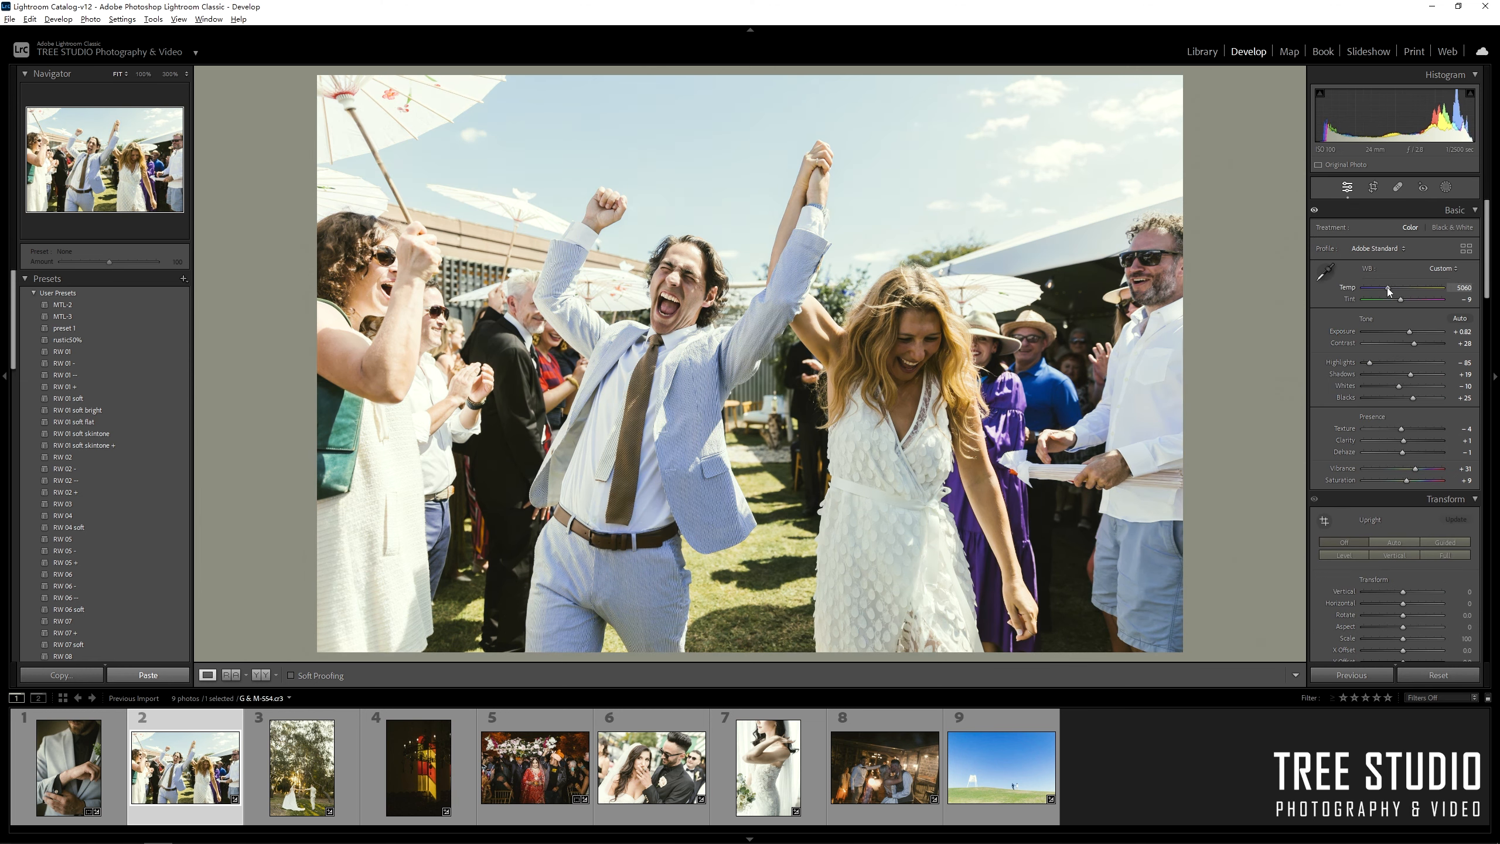
Brighten the church window photo to about +1.19 exposure and warm it to Temp 3567.
click(301, 768)
scroll(1492, 550, down, 10)
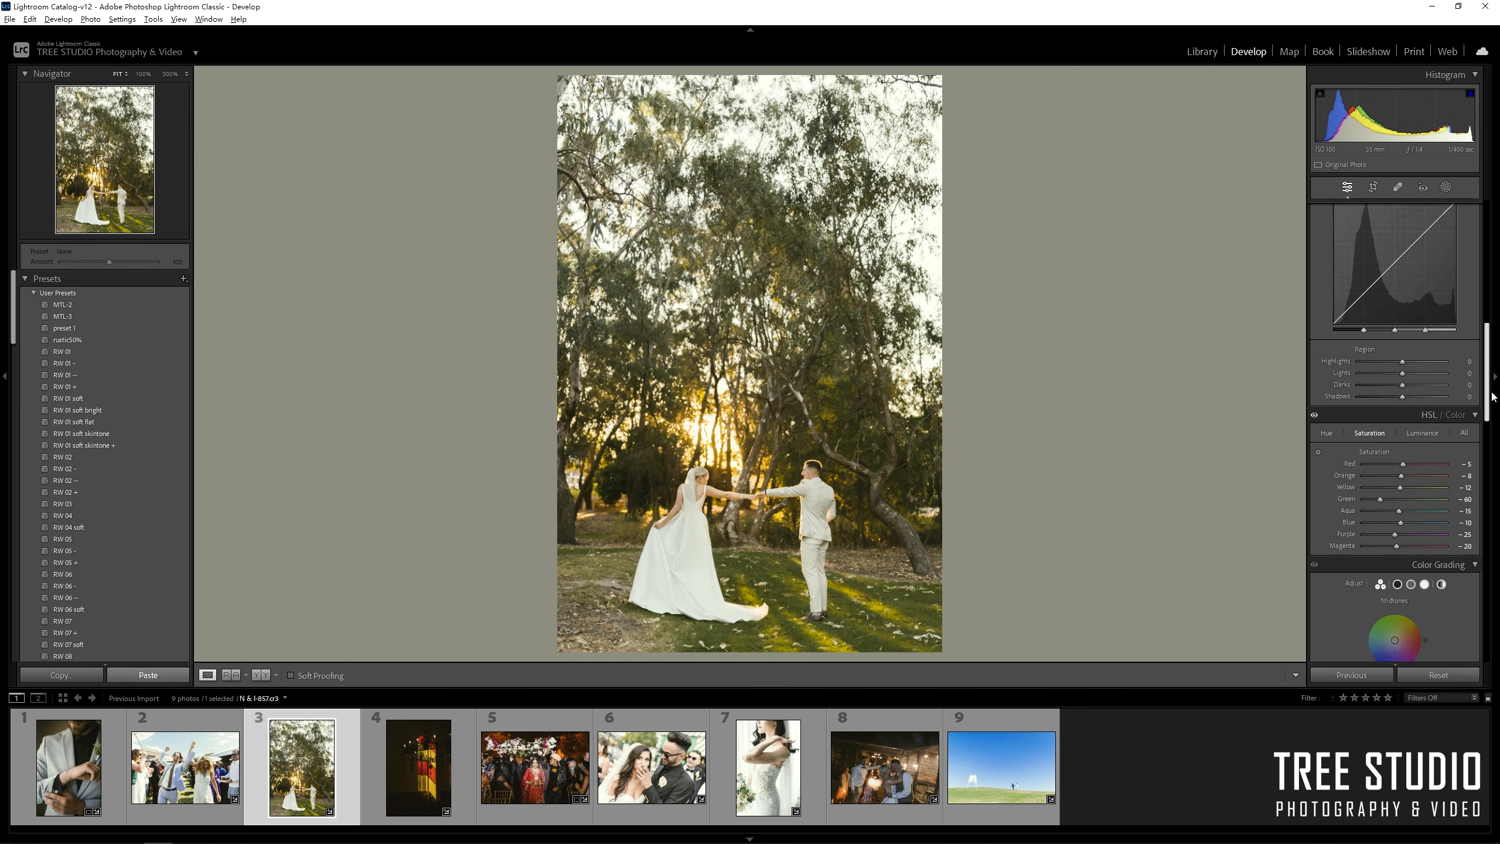
scroll(1374, 484, up, 10)
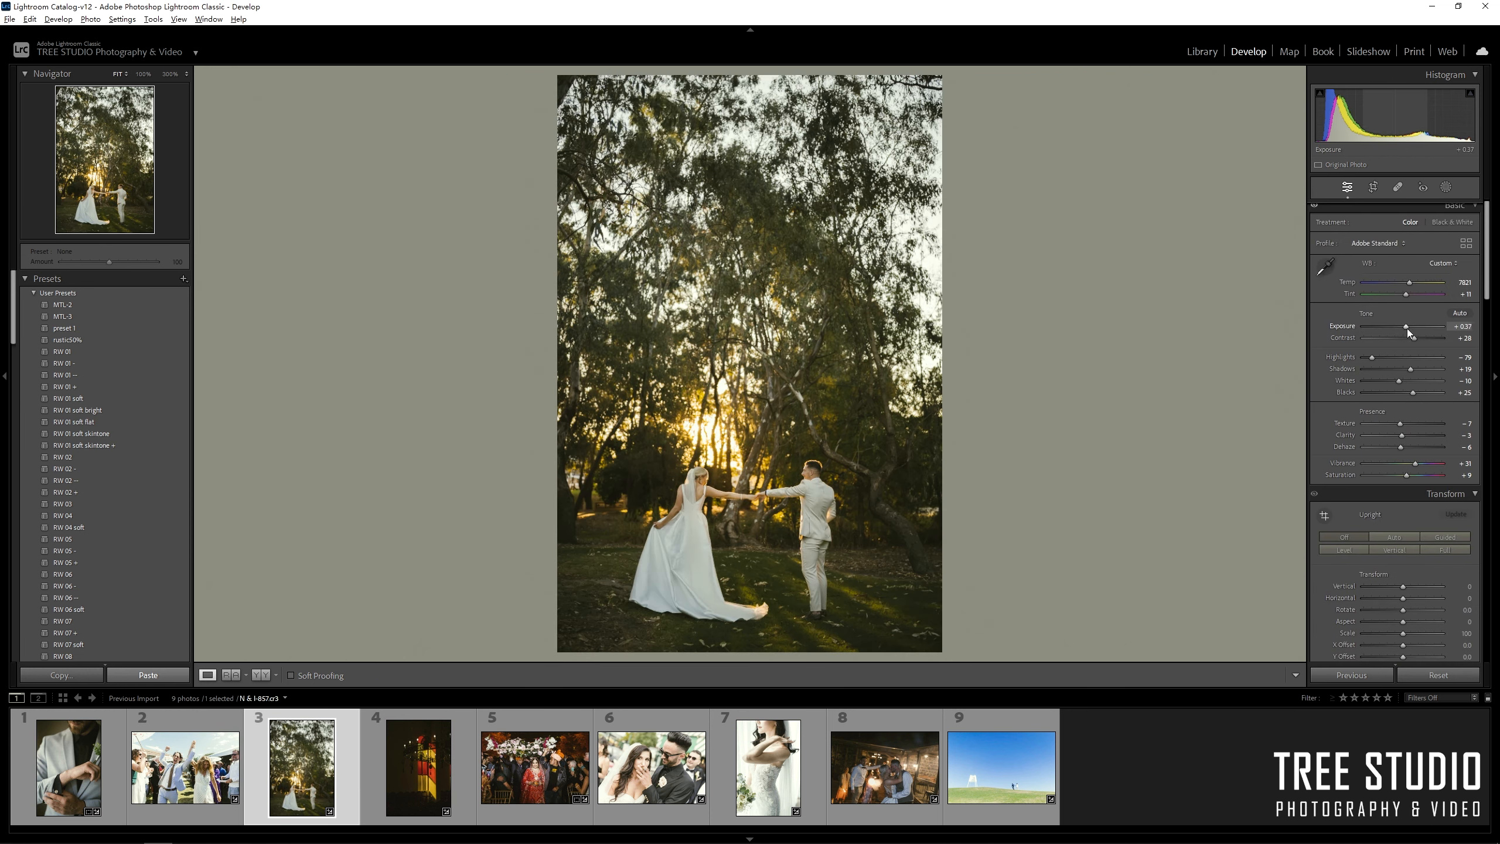
key(Right)
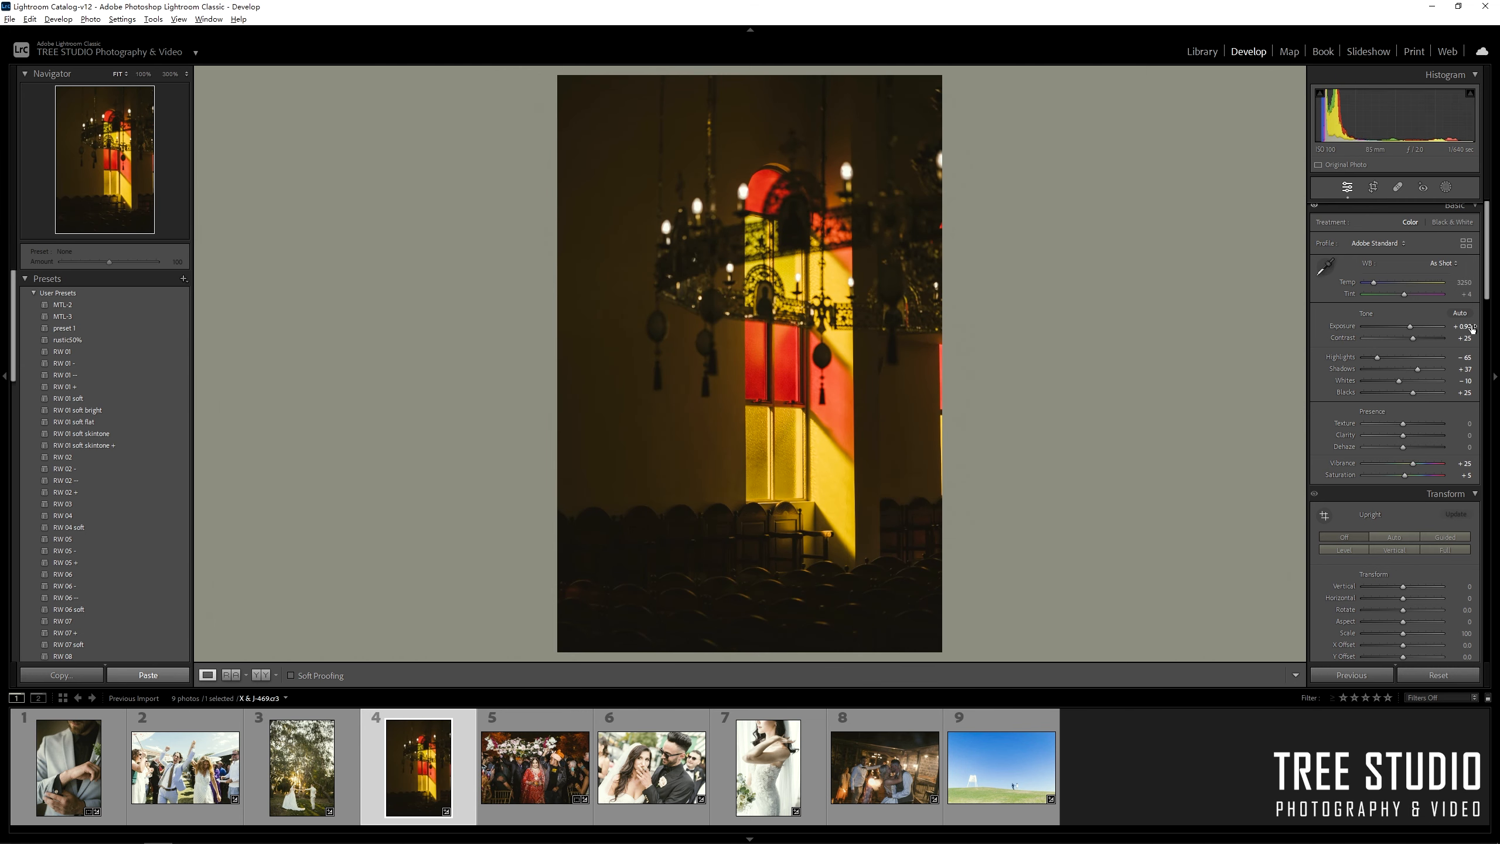
scroll(1488, 417, down, 5)
scroll(1375, 413, down, 10)
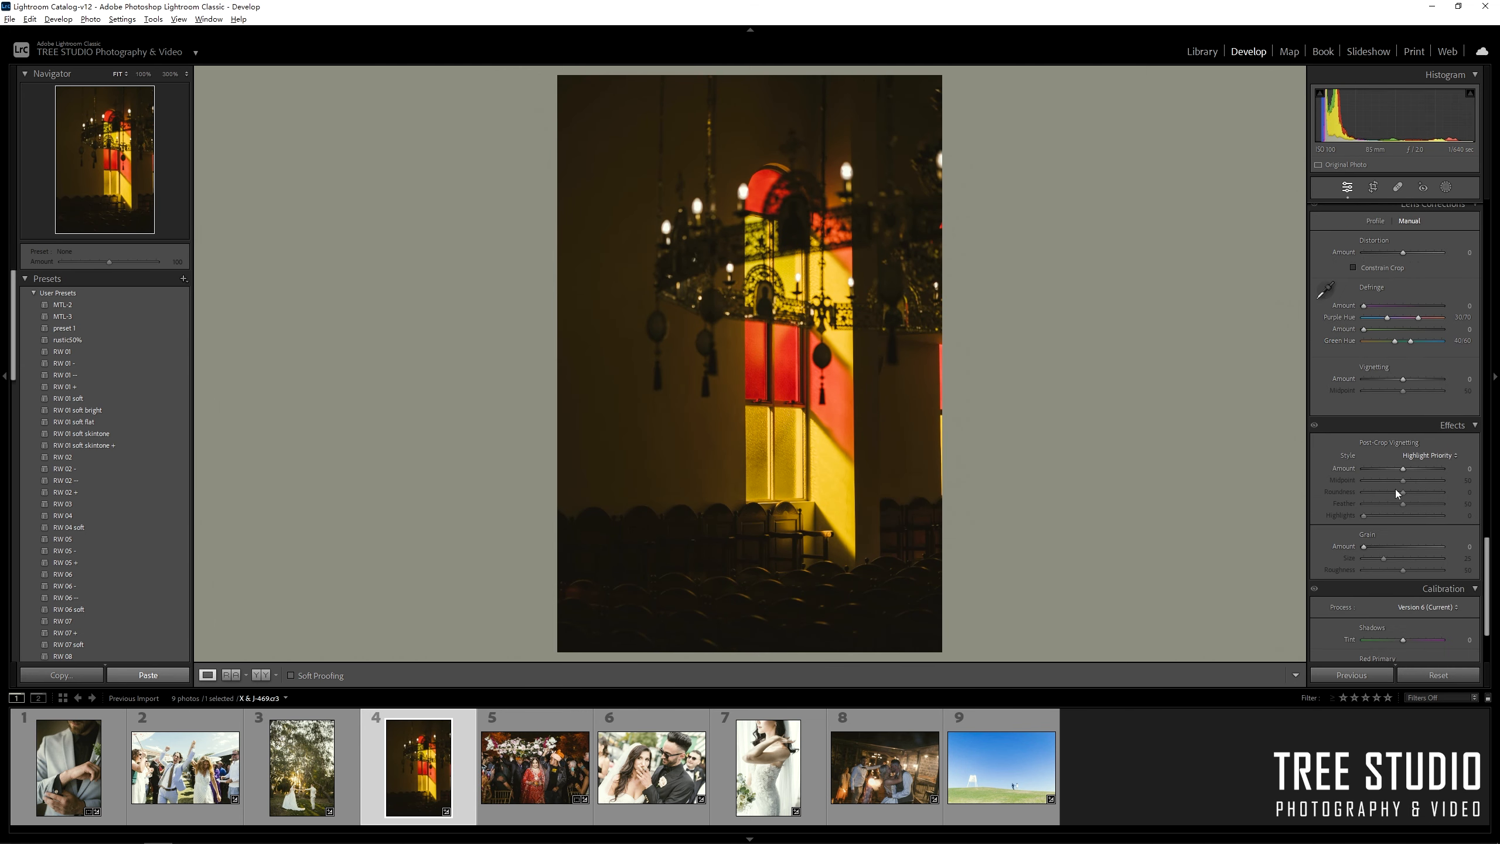
scroll(1376, 355, up, 15)
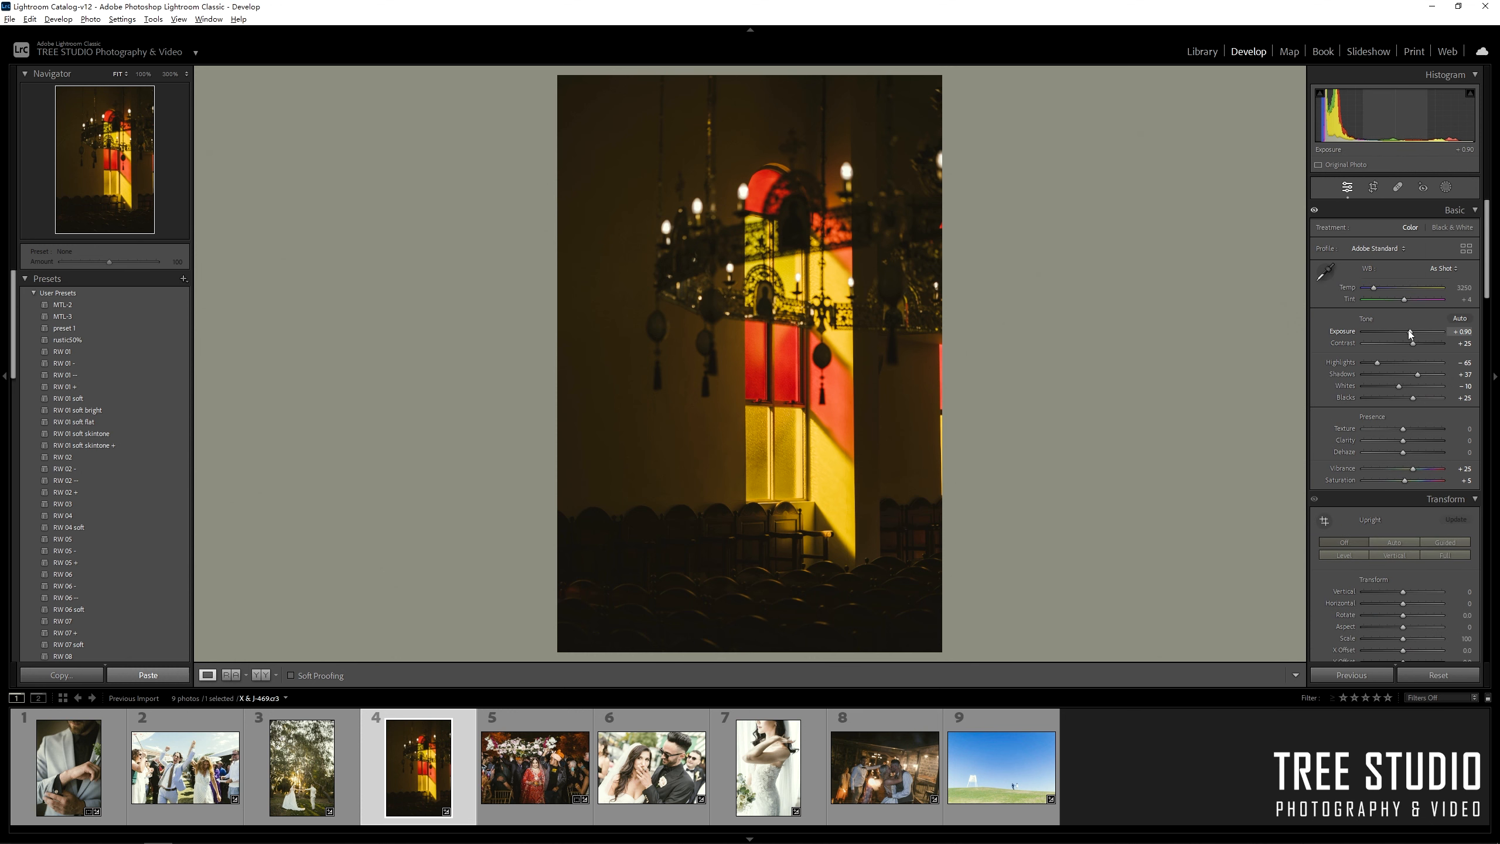
drag(1374, 288, 1404, 299)
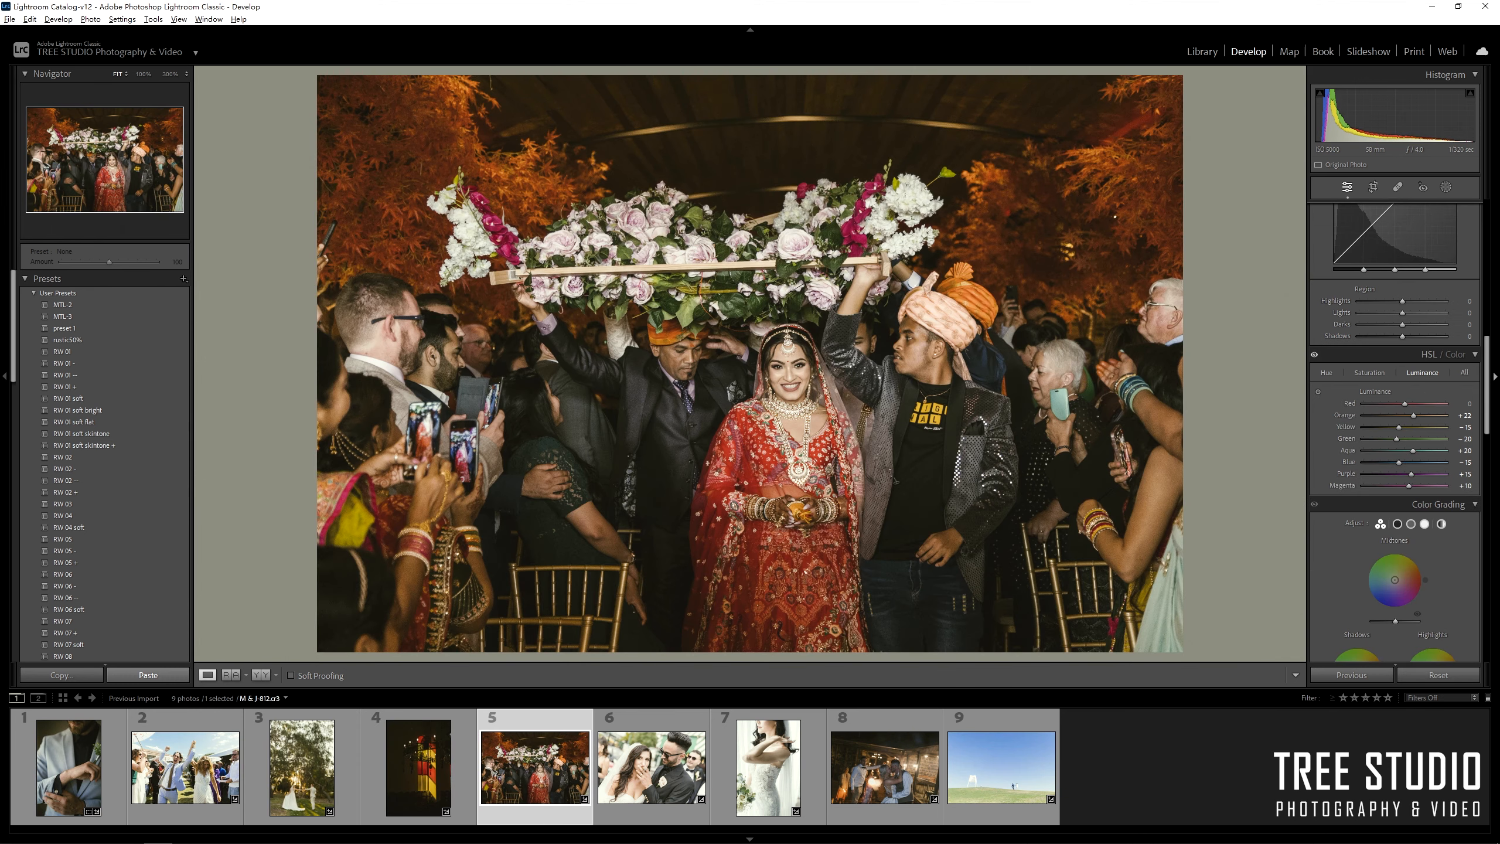
click(1376, 375)
Raise Contrast to +36 and Vibrance to +28, easing Texture to -3 on the flower-canopy photo.
scroll(1479, 414, up, 10)
drag(1406, 345, 1417, 345)
drag(1404, 470, 1403, 429)
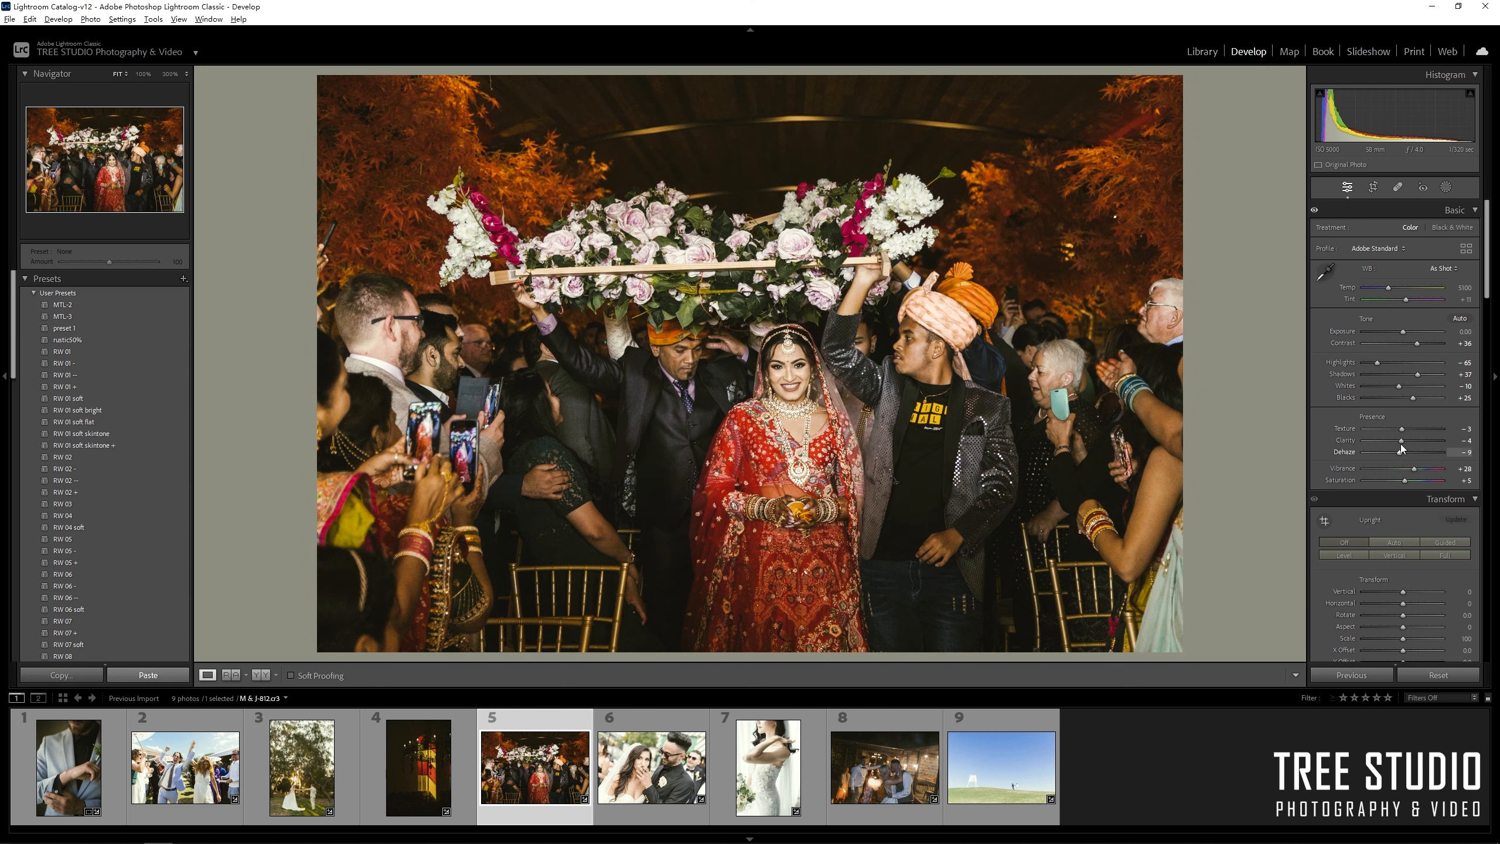
drag(1404, 333, 1408, 332)
drag(1487, 275, 1493, 378)
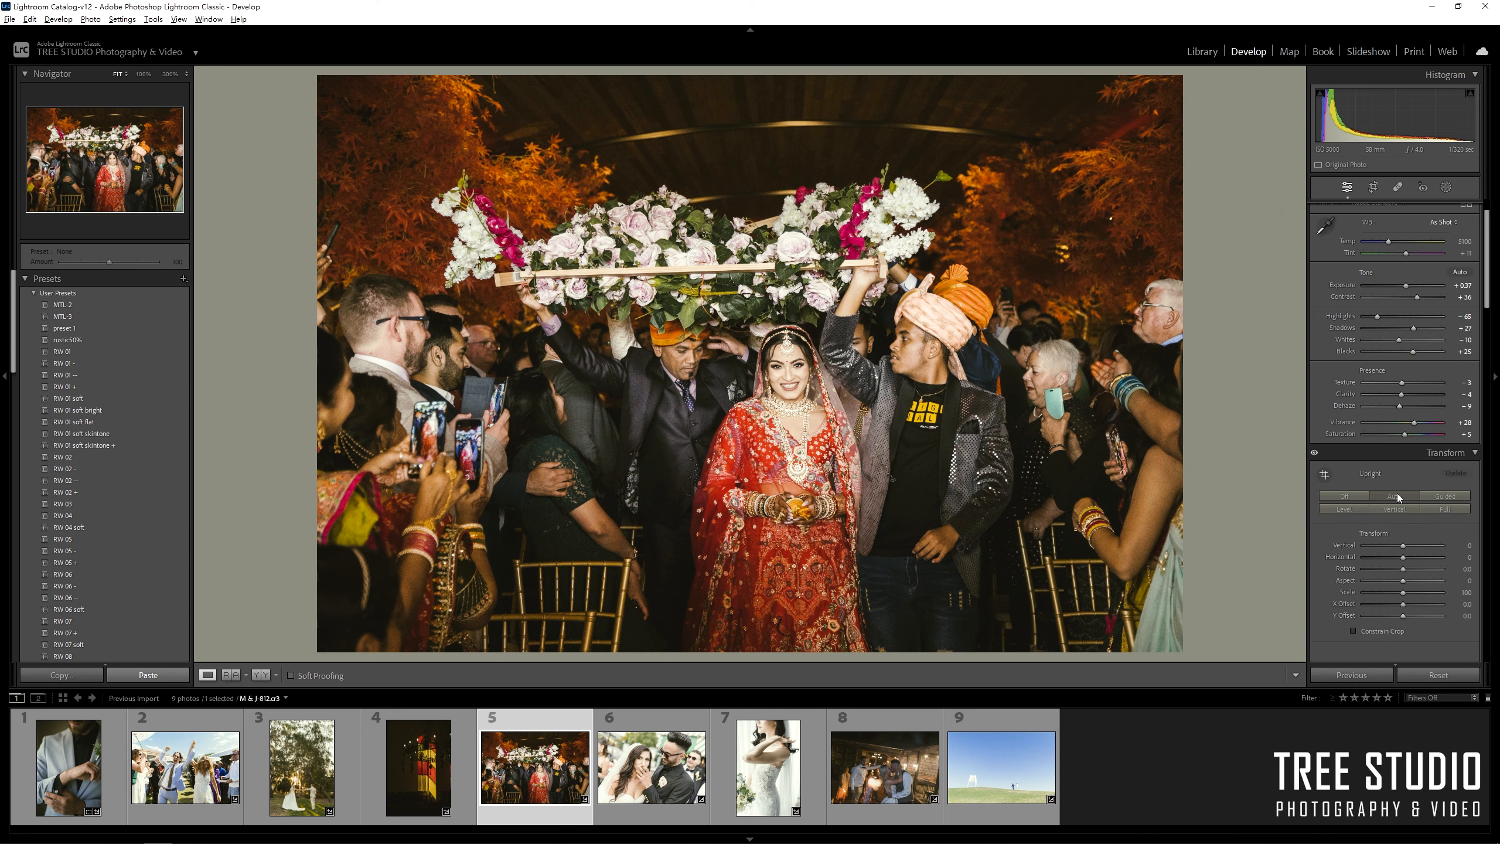
Tighten the crop from the top-left corner and lower Exposure to about +0.08.
key(r)
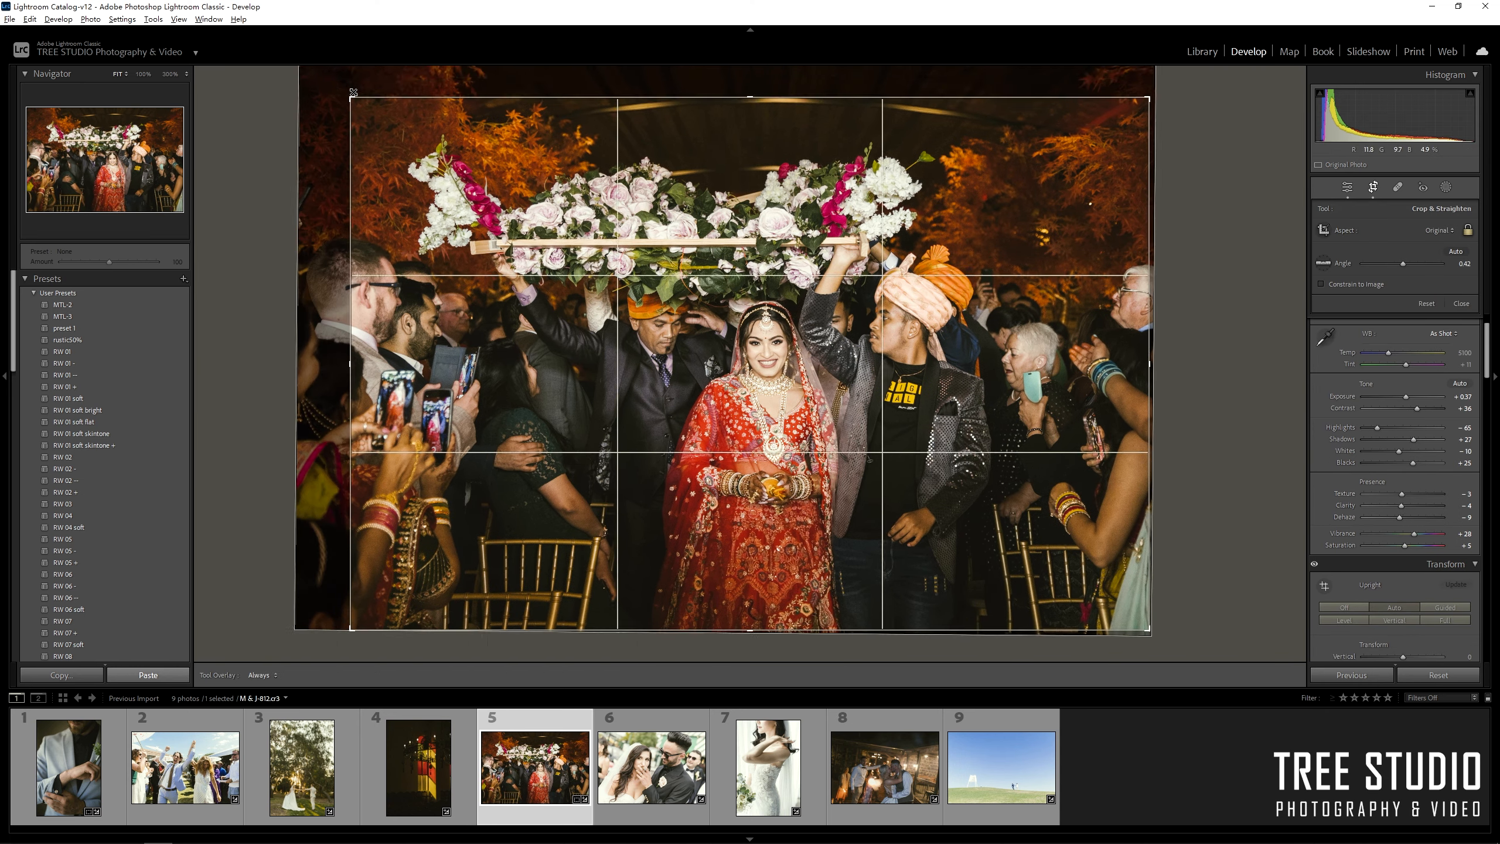
drag(353, 93, 379, 109)
key(d)
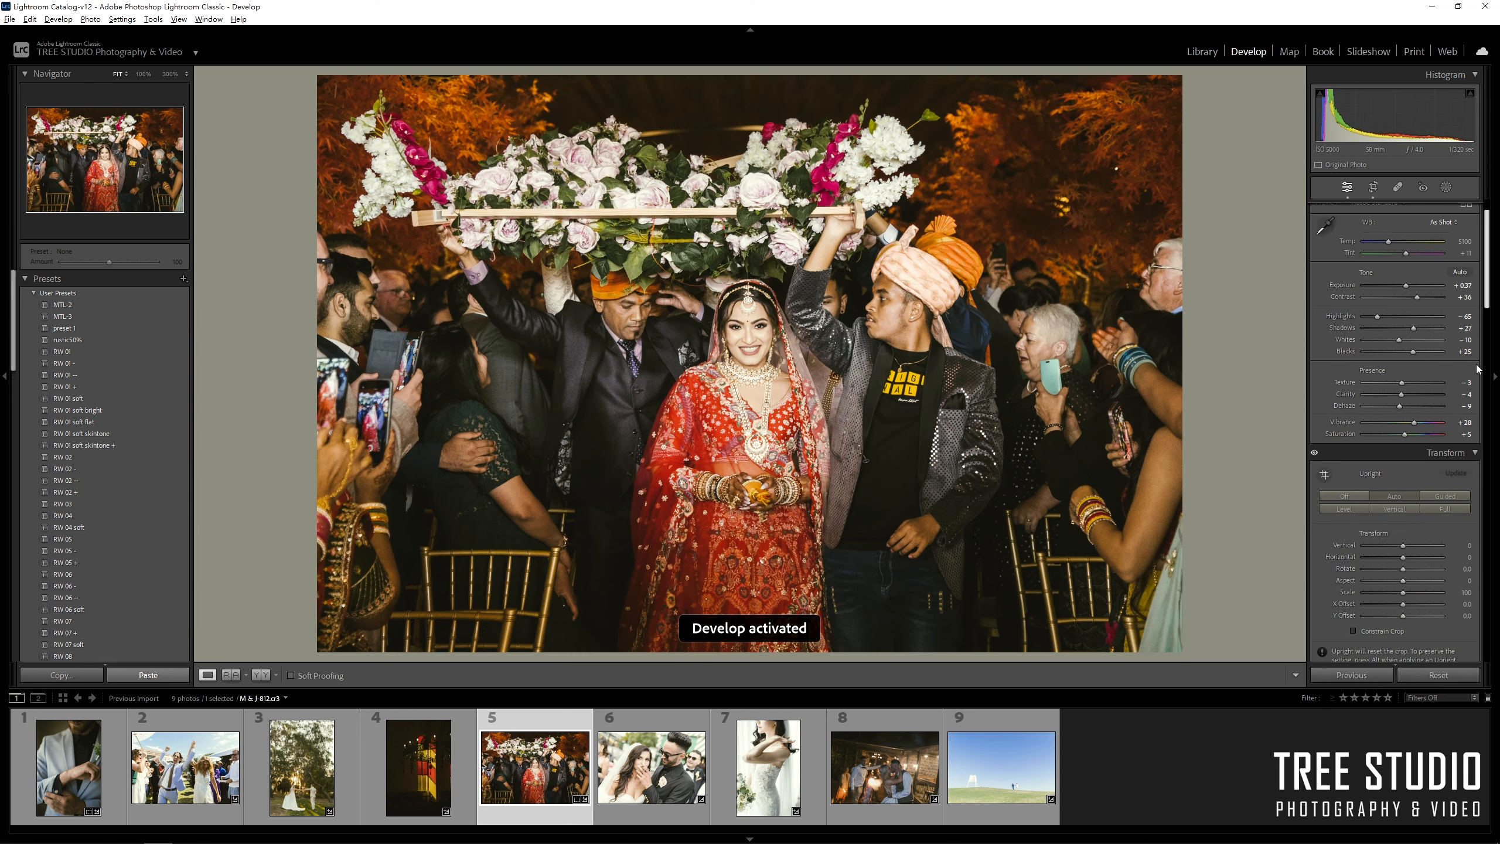
drag(1406, 286, 1404, 286)
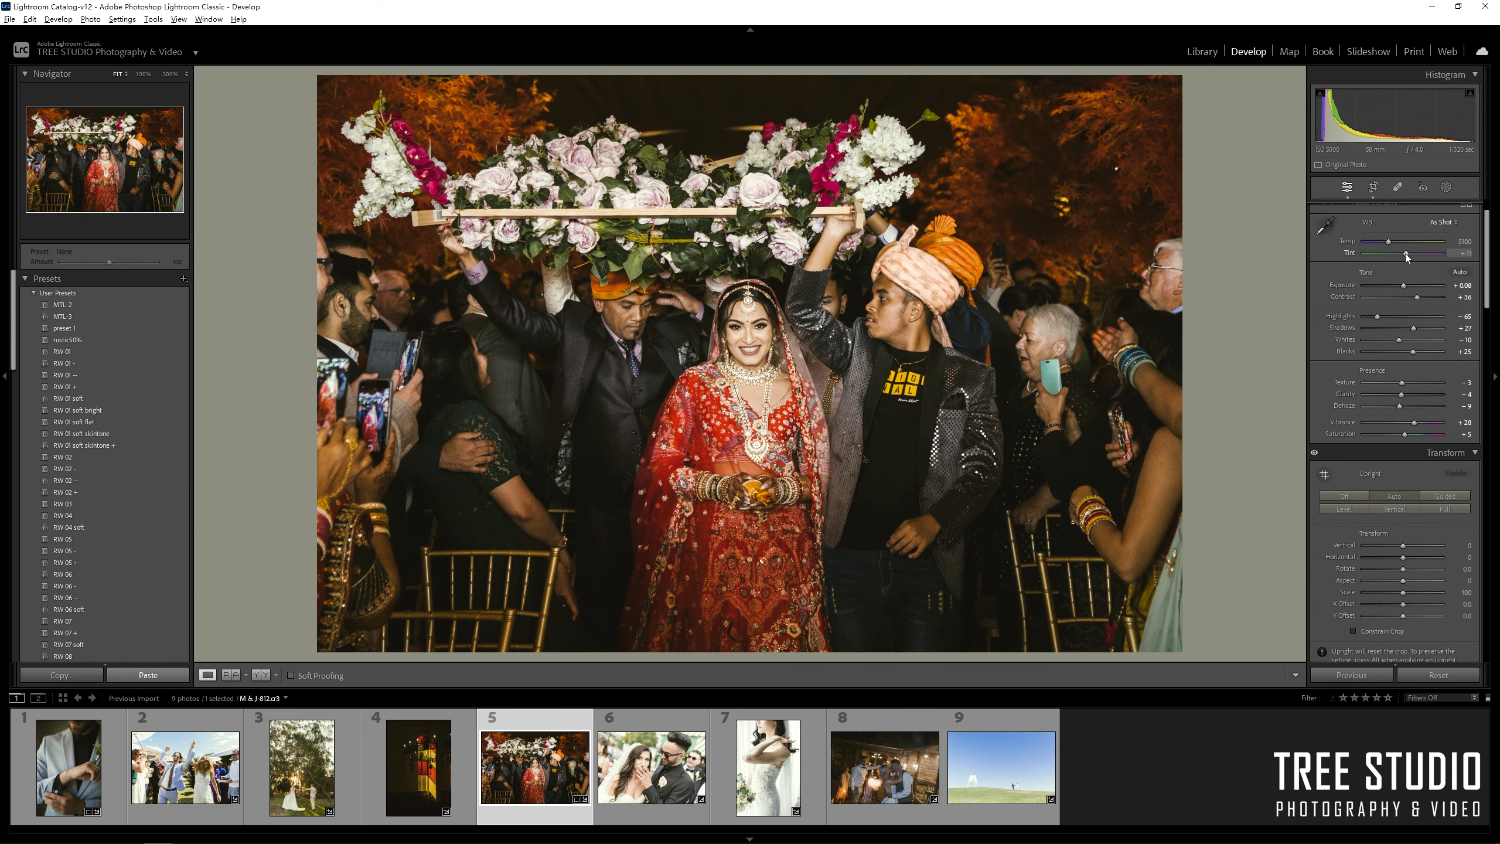
Soften texture, clarity and dehaze on the cigar photo and enable lens profile corrections.
key(Right)
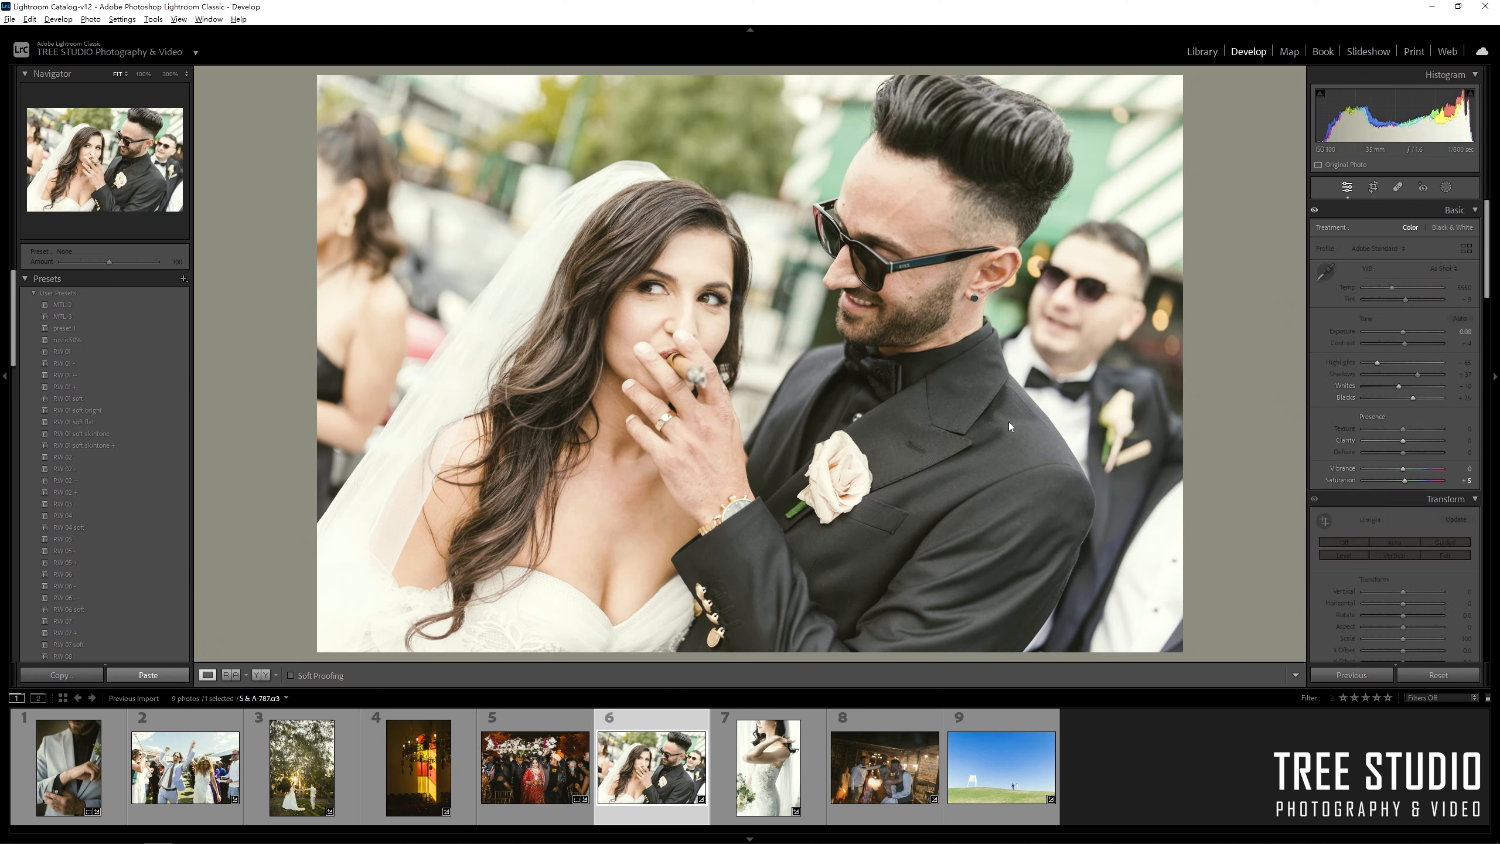
drag(1404, 430, 1401, 441)
drag(1404, 453, 1398, 453)
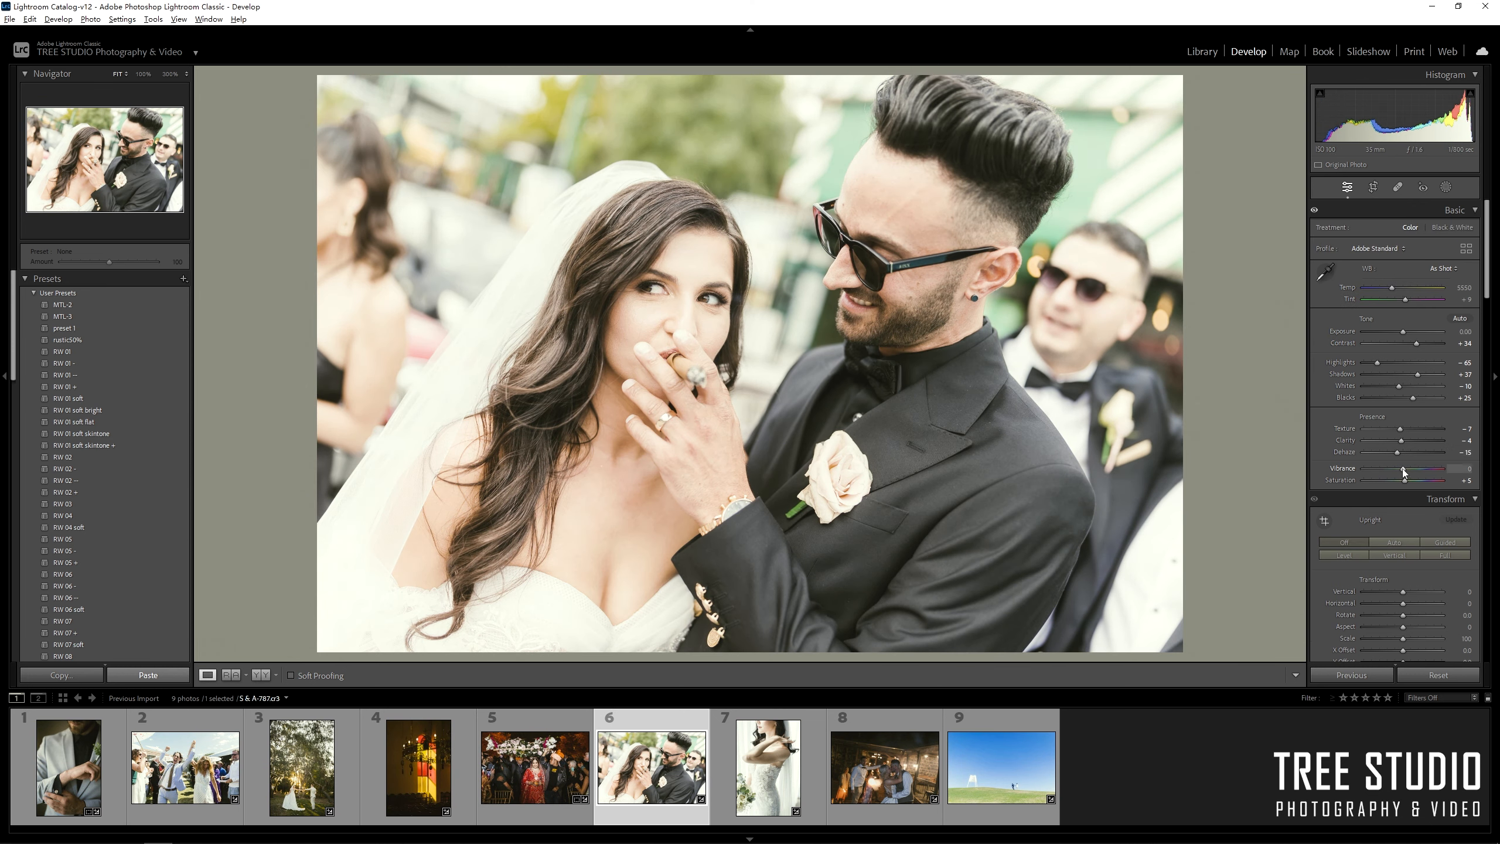
scroll(1417, 478, down, 10)
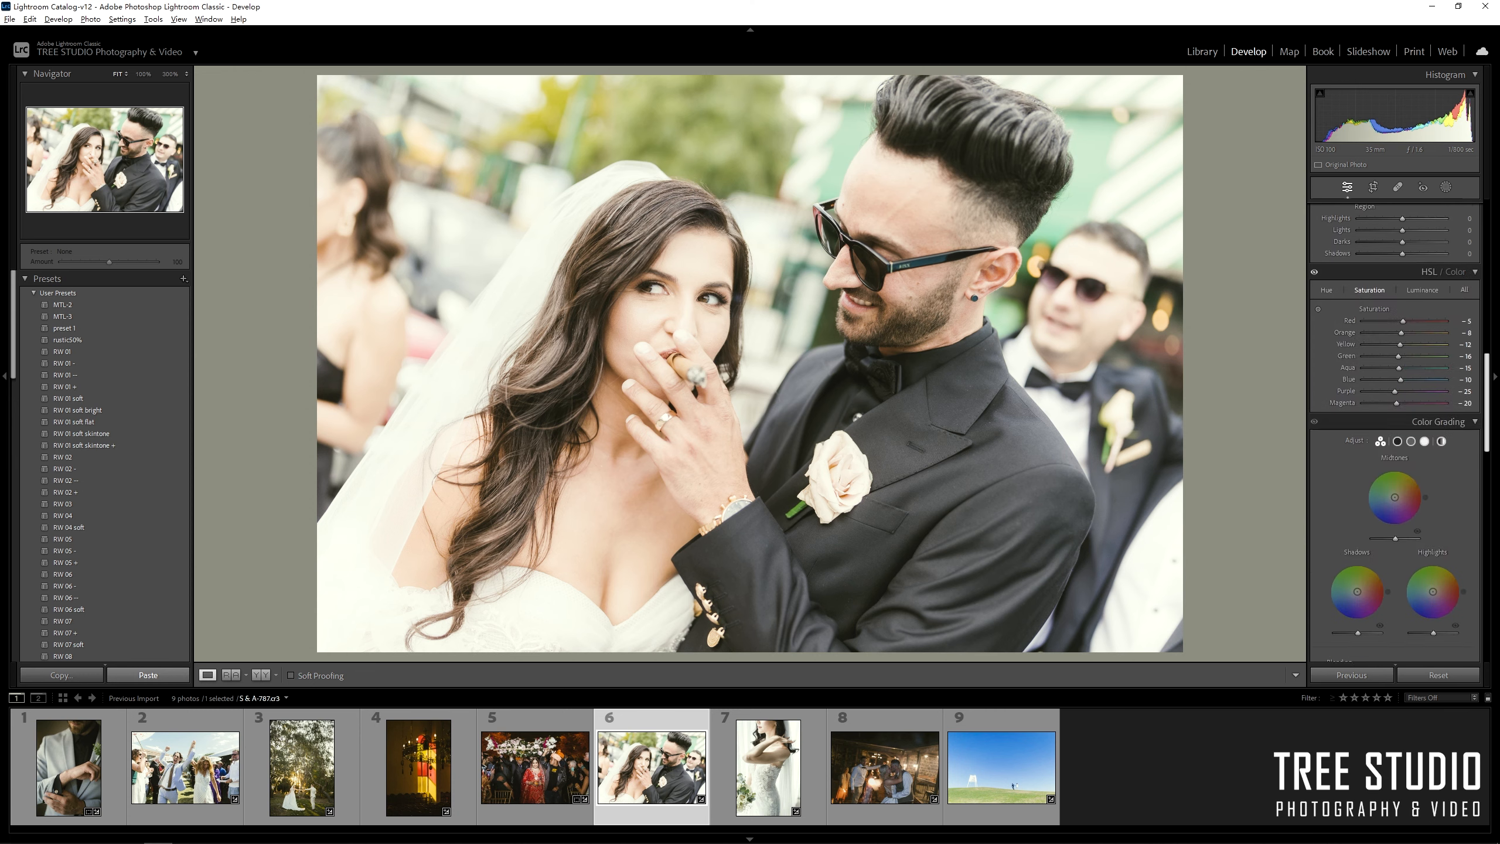
scroll(1432, 490, down, 4)
click(1375, 460)
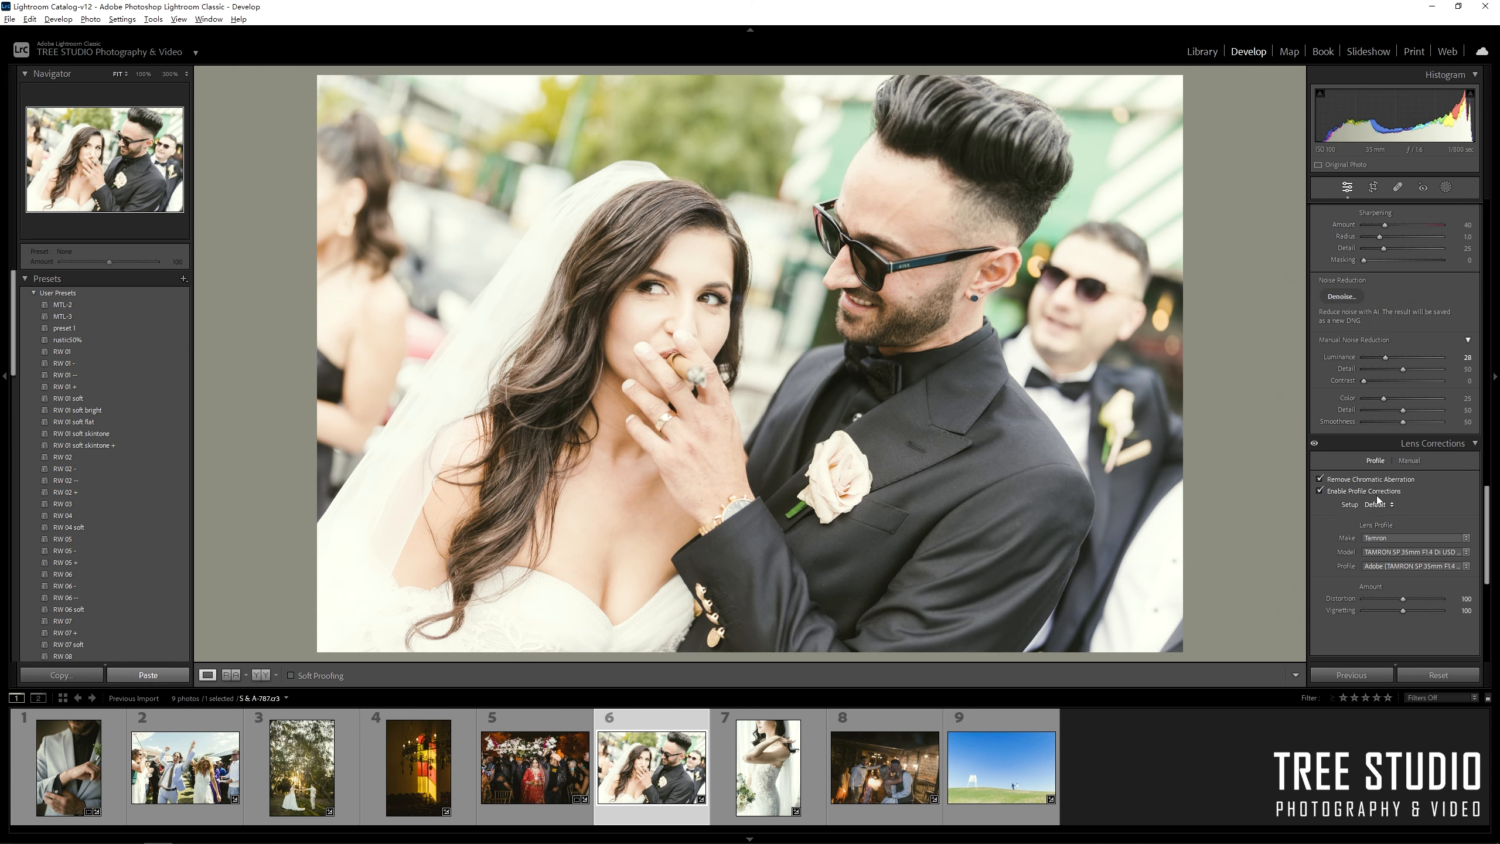
drag(1484, 549, 1486, 269)
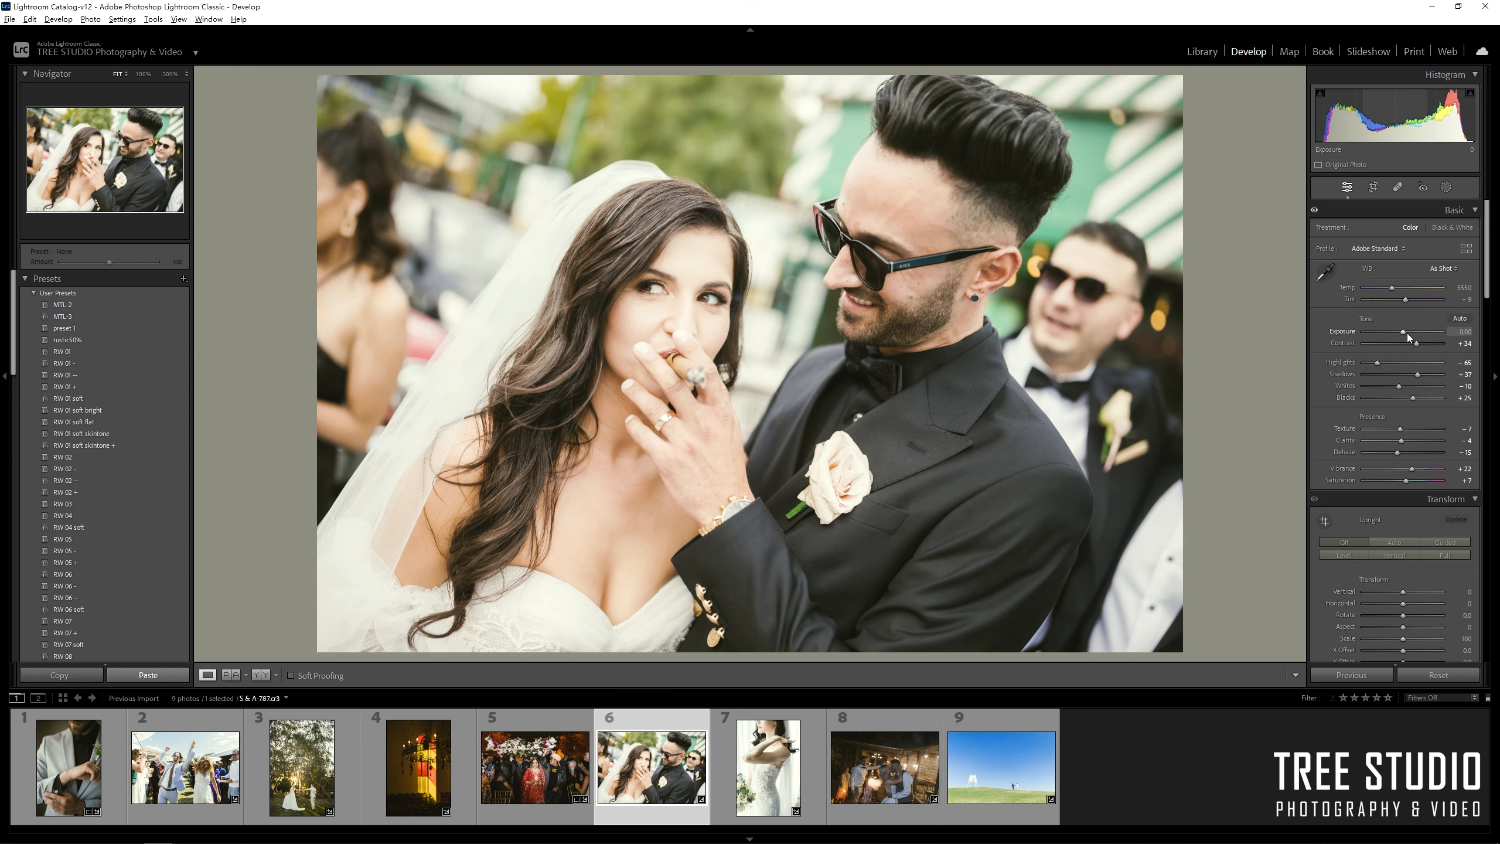
Set the cigar photo to Exposure -0.82, Contrast +39, Dehaze -12, with as-shot white balance.
drag(1406, 334, 1390, 288)
double_click(1391, 288)
double_click(1407, 300)
drag(1416, 344, 1418, 344)
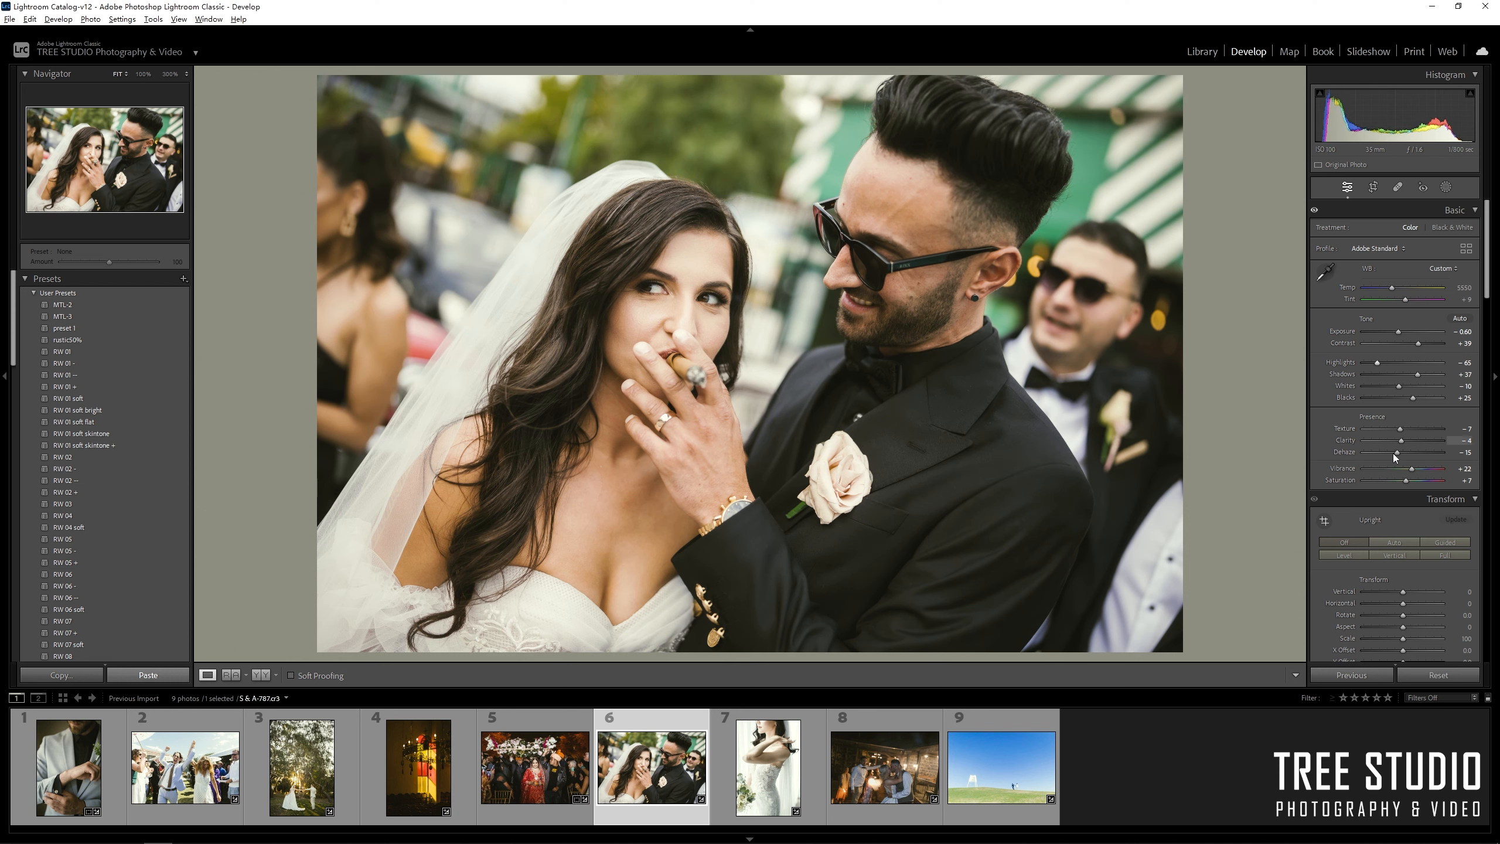
drag(1395, 454, 1397, 453)
mouse_move(1397, 331)
mouse_down()
mouse_move(1390, 290)
mouse_move(1397, 330)
mouse_up()
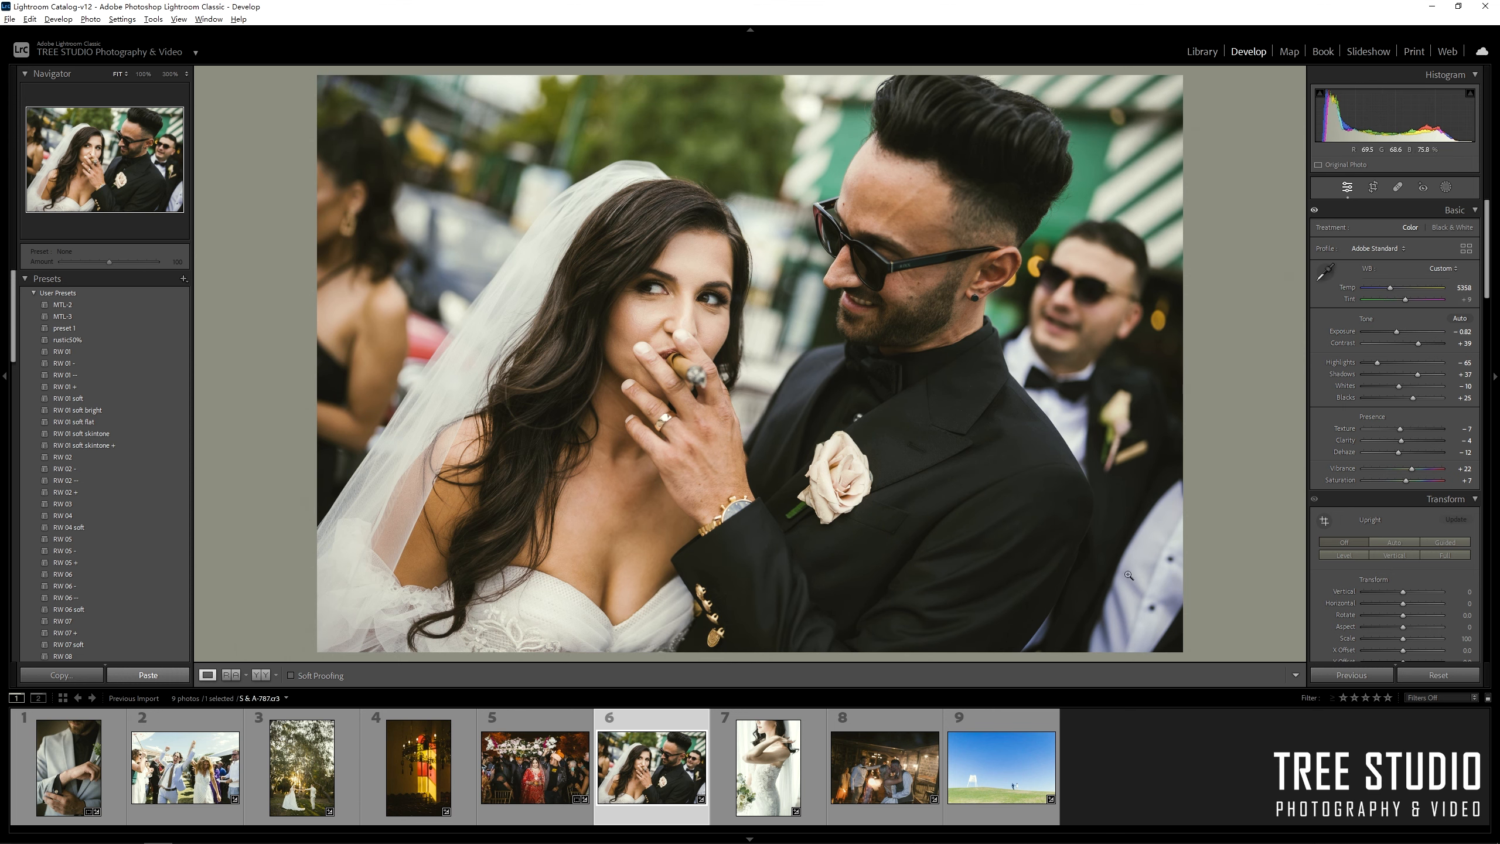
Copy the cigar photo's develop settings and paste them onto the bride-by-window photo.
click(786, 773)
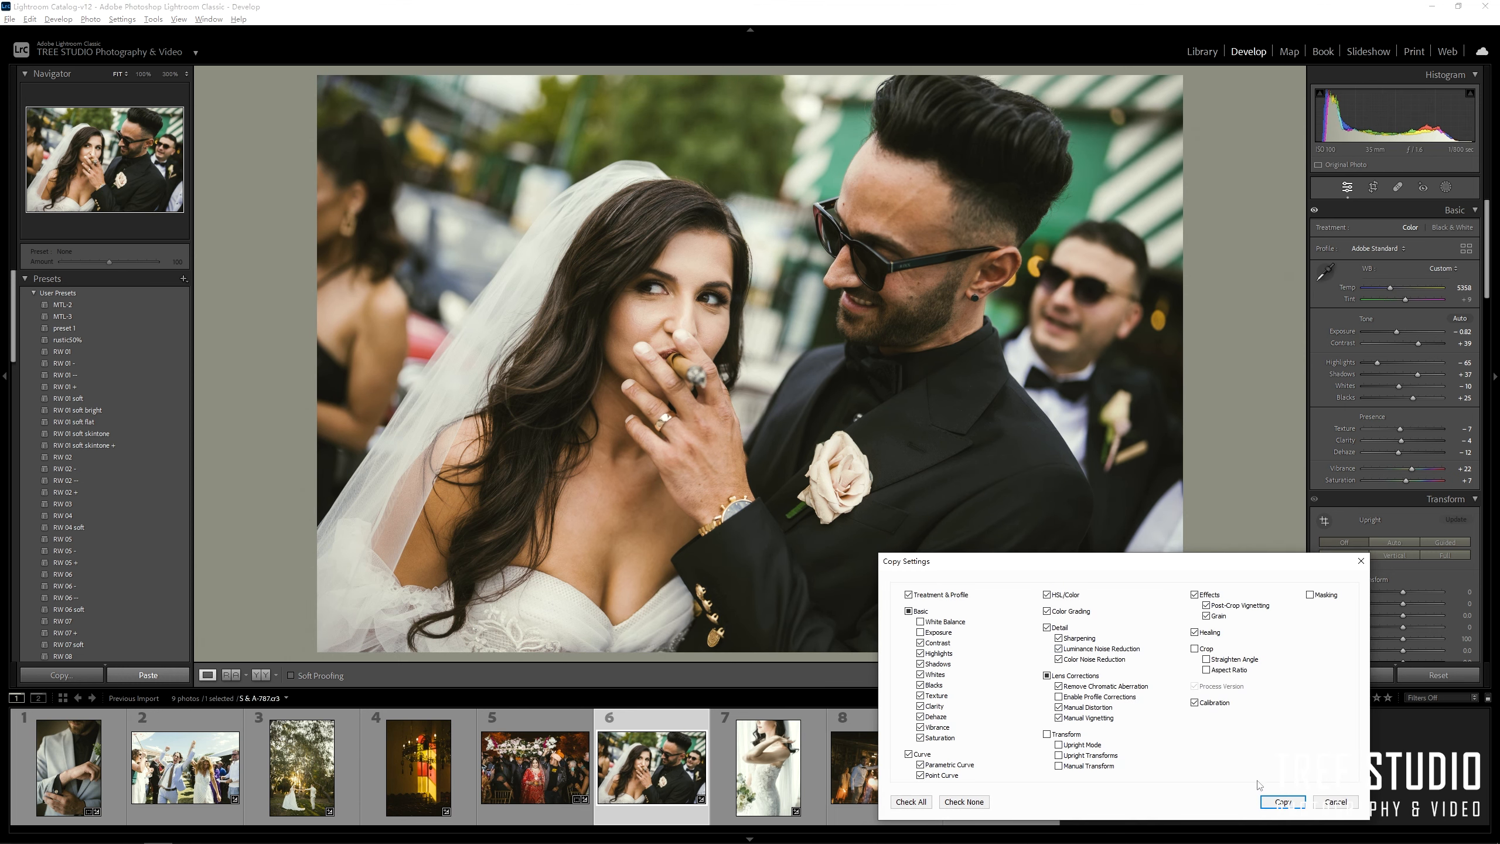
click(1282, 802)
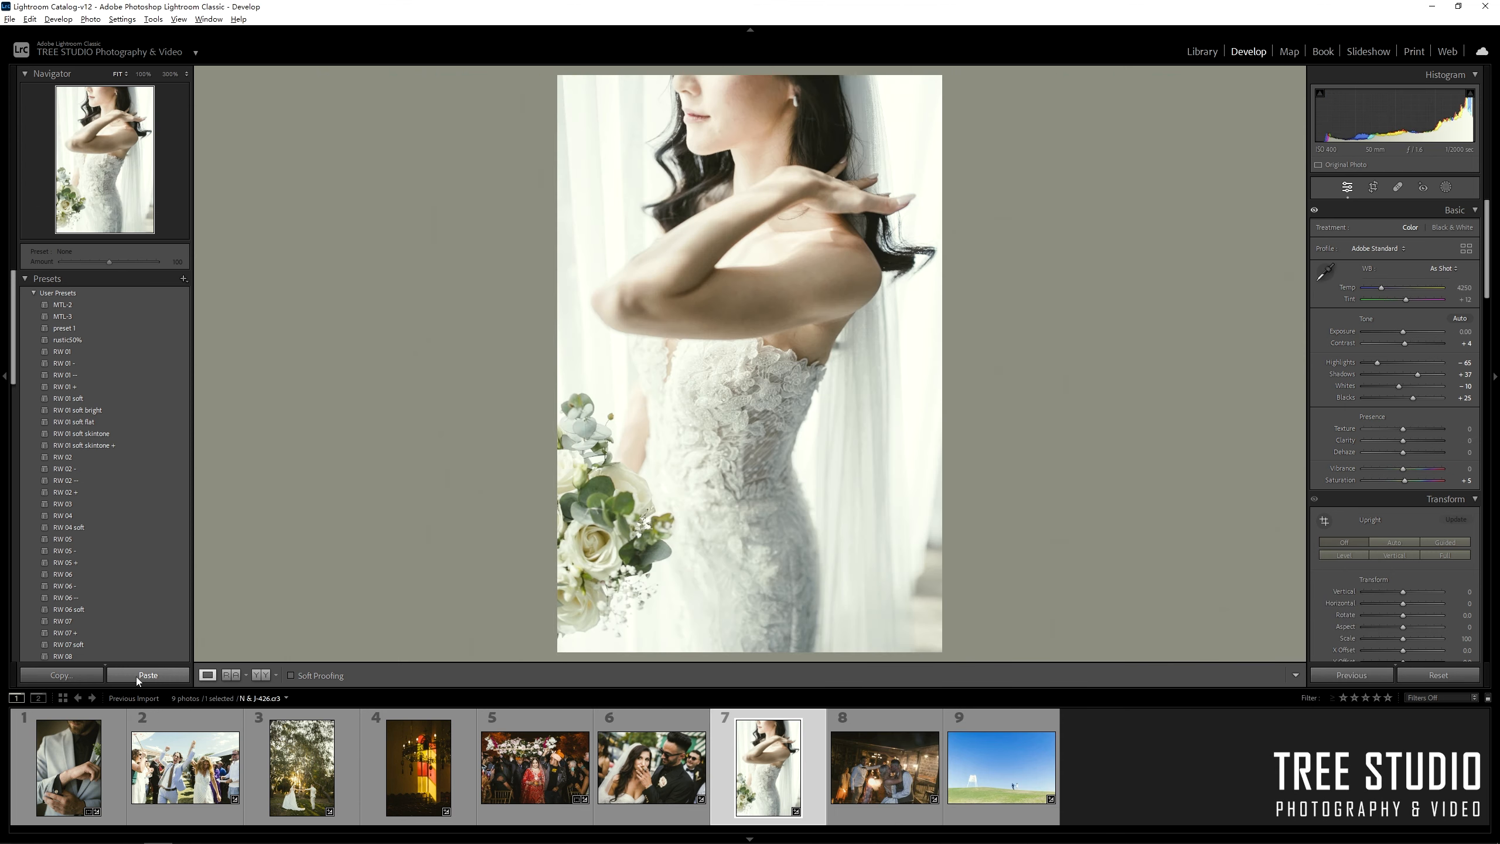
click(142, 675)
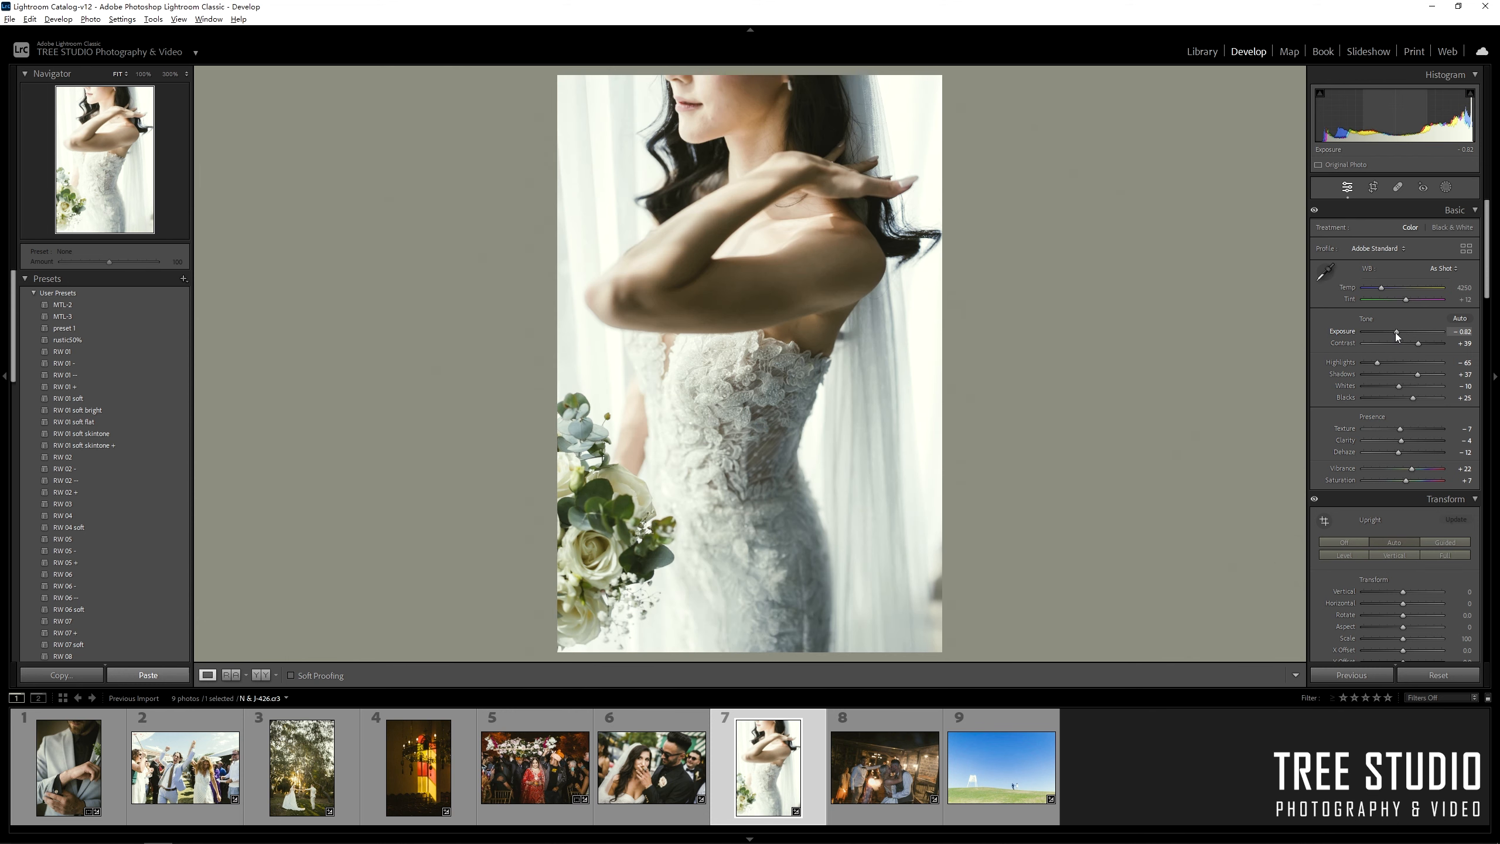
Set the window bride photo's white balance from a neutral spot and tighten its crop.
key(w)
click(828, 384)
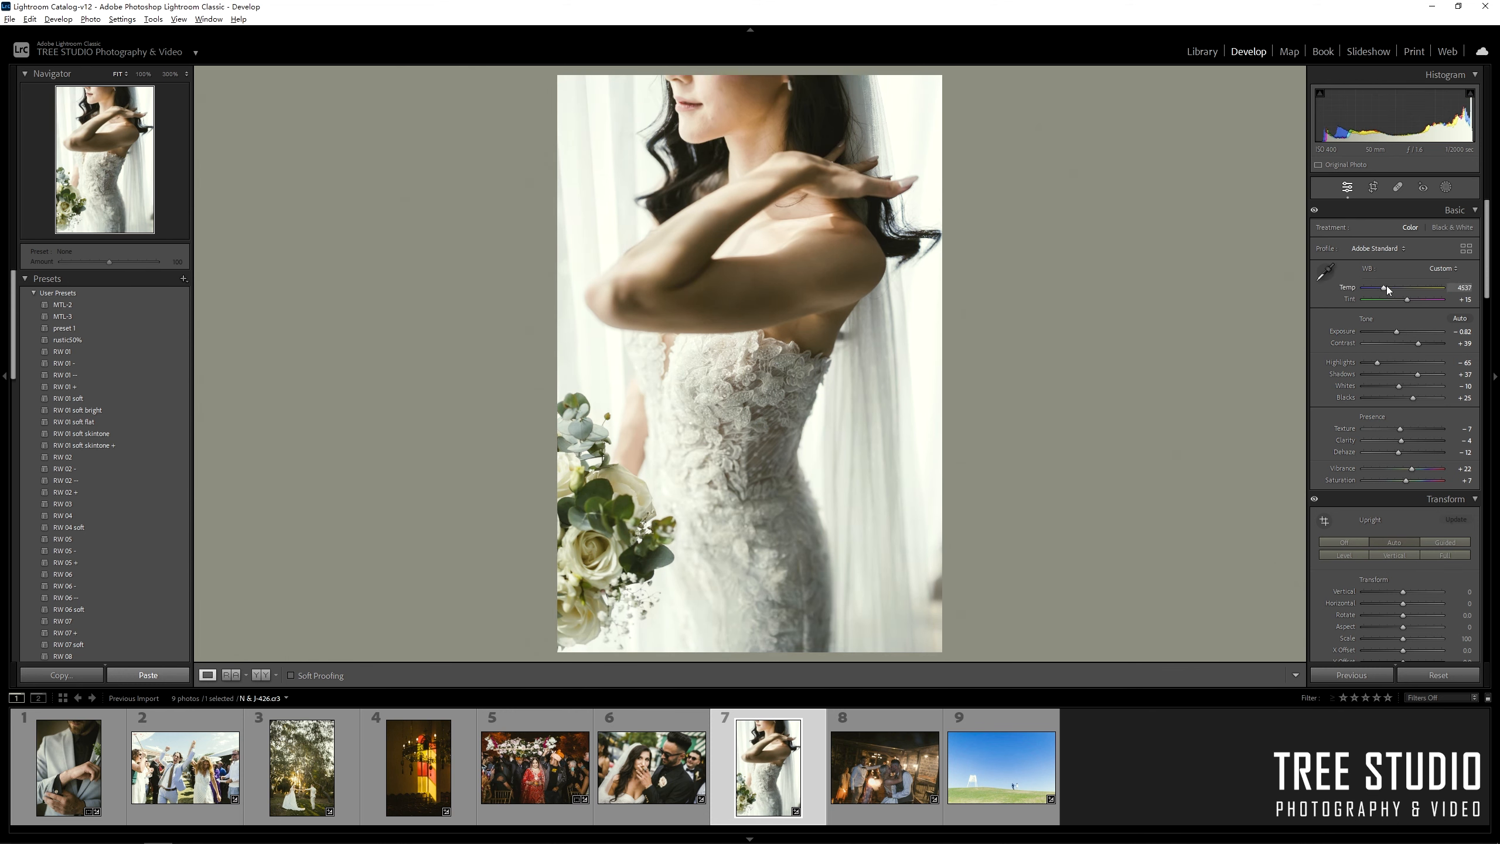
scroll(1441, 414, down, 15)
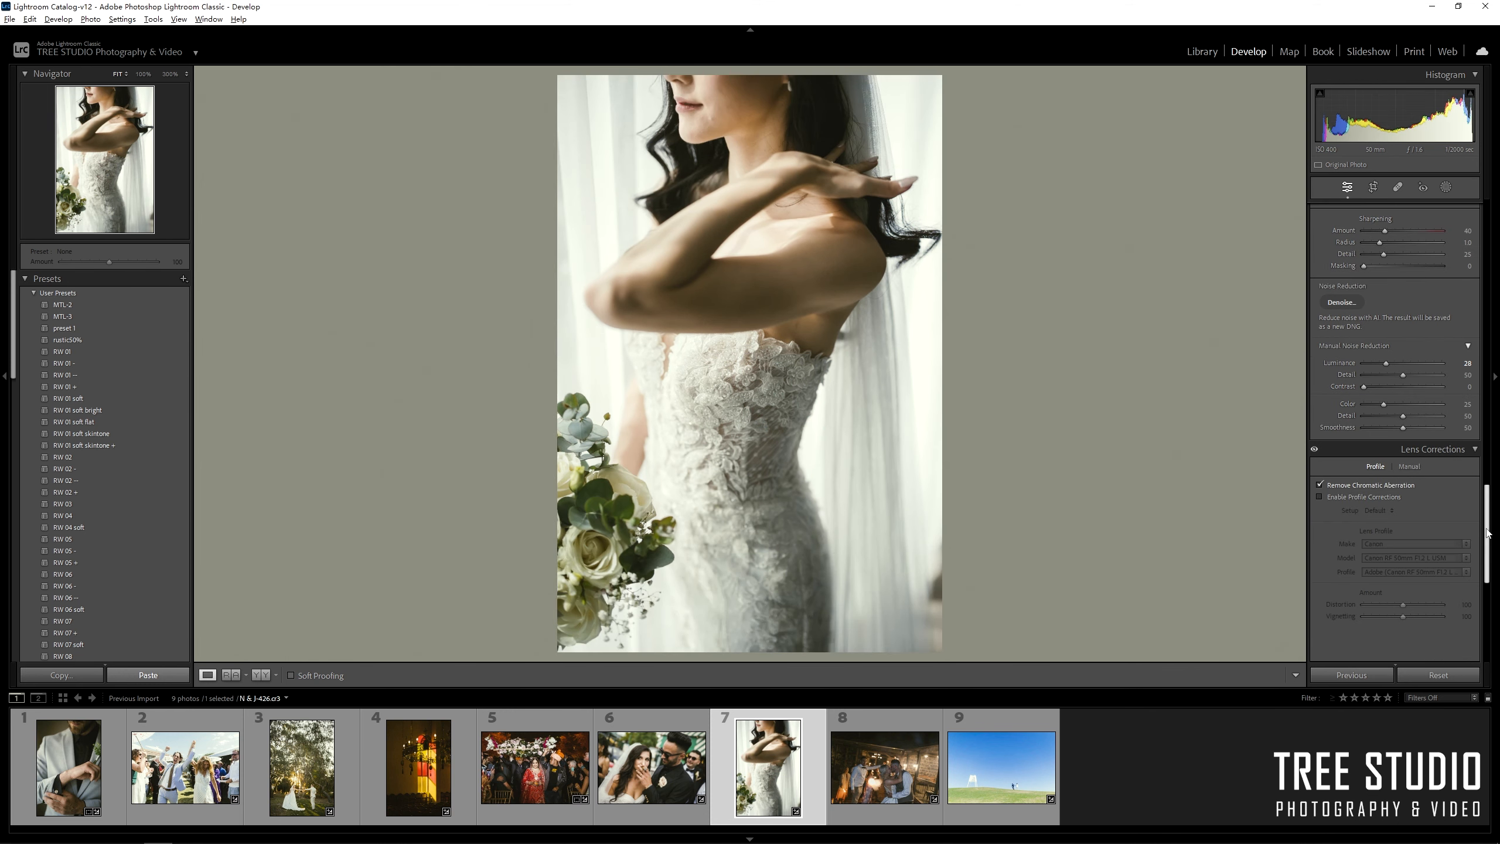
drag(1489, 534, 1489, 249)
click(1372, 187)
drag(942, 652, 932, 638)
key(d)
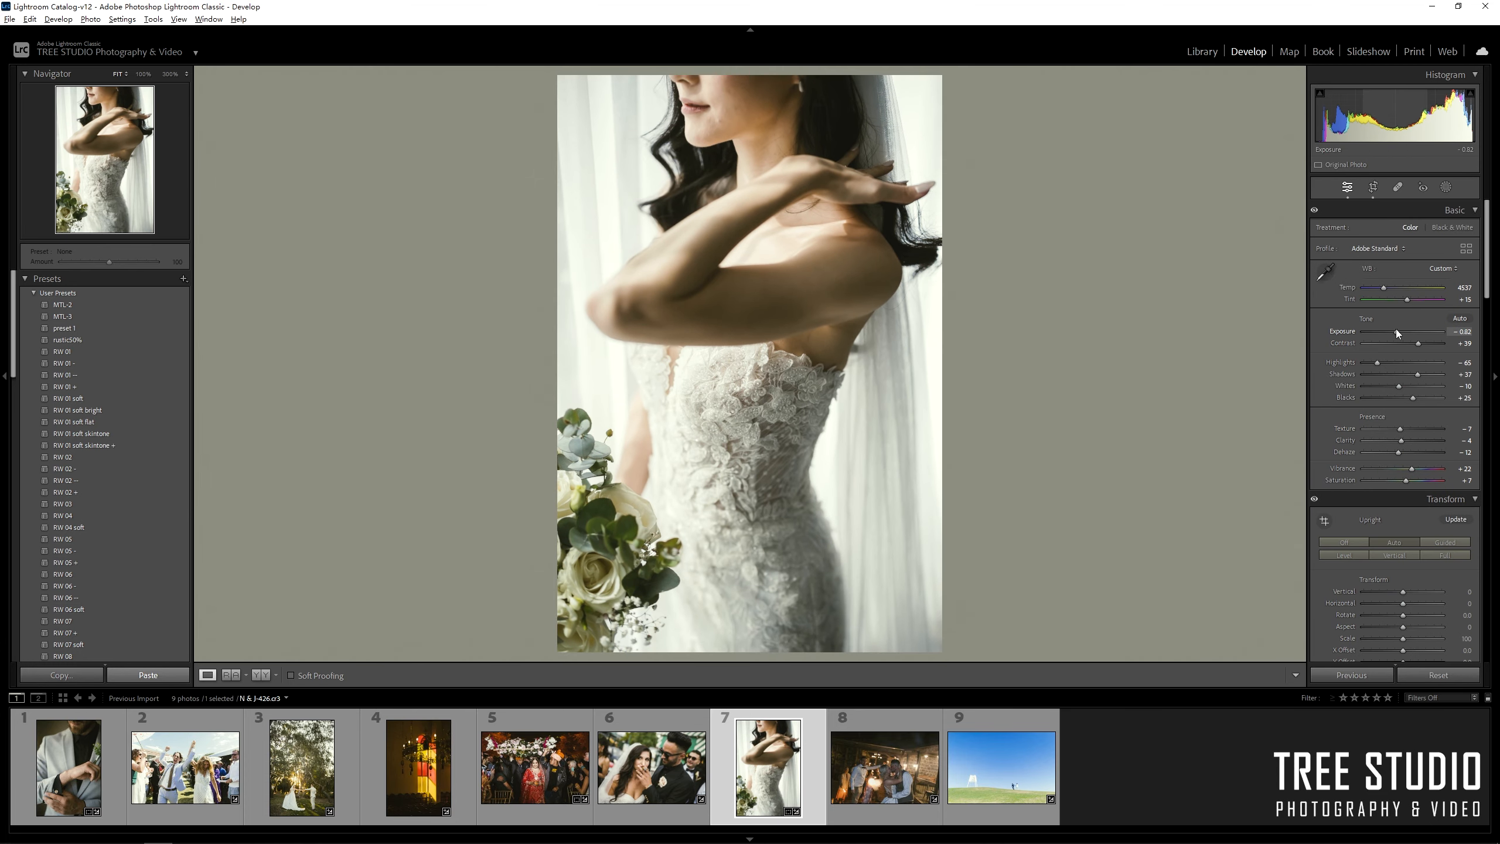
Brighten the night kiss photo to +0.52 exposure and warm it to Temp 5060.
key(Right)
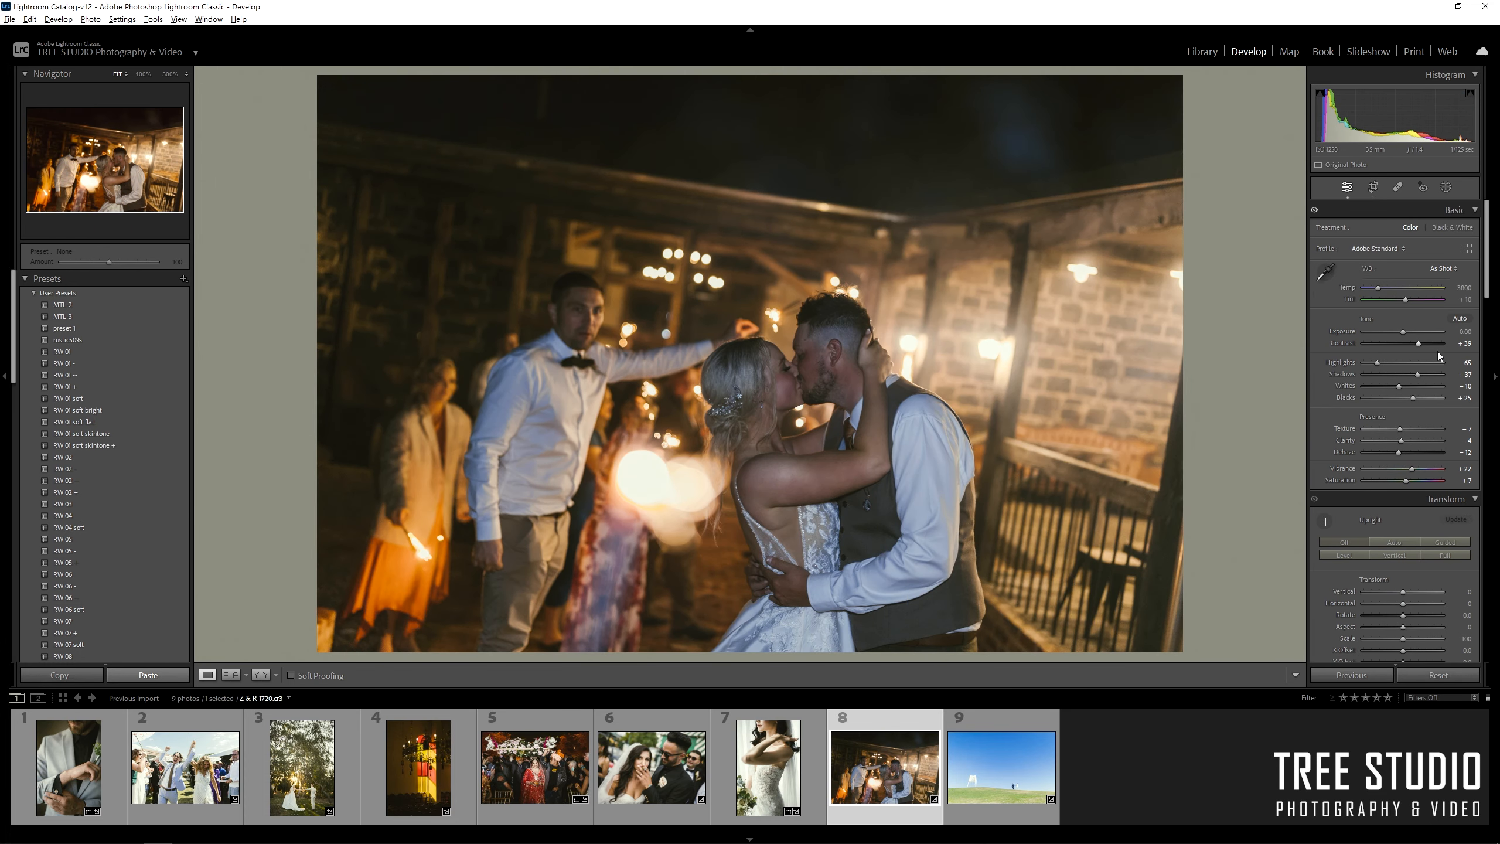
drag(1403, 332, 1407, 332)
click(1325, 272)
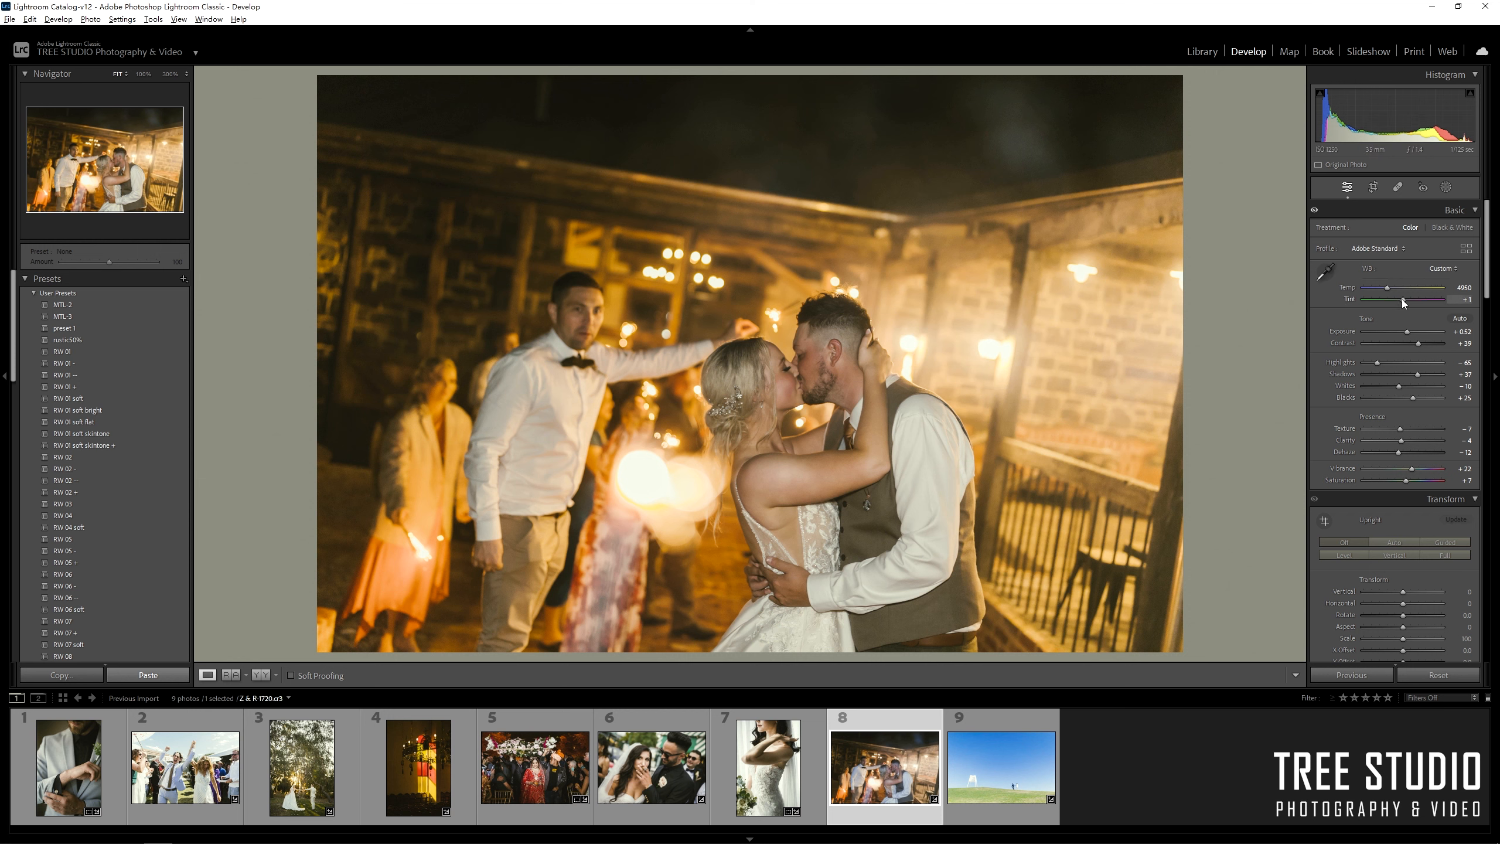
mouse_move(1387, 288)
mouse_down()
mouse_move(1409, 334)
mouse_move(1386, 289)
mouse_move(1404, 300)
mouse_up()
Nudge the blue-sky hilltop photo's tint and turn off its lens profile corrections.
key(Right)
mouse_move(1487, 254)
mouse_down()
mouse_move(1486, 613)
mouse_move(1486, 278)
mouse_up()
click(1373, 419)
drag(1385, 288, 1386, 289)
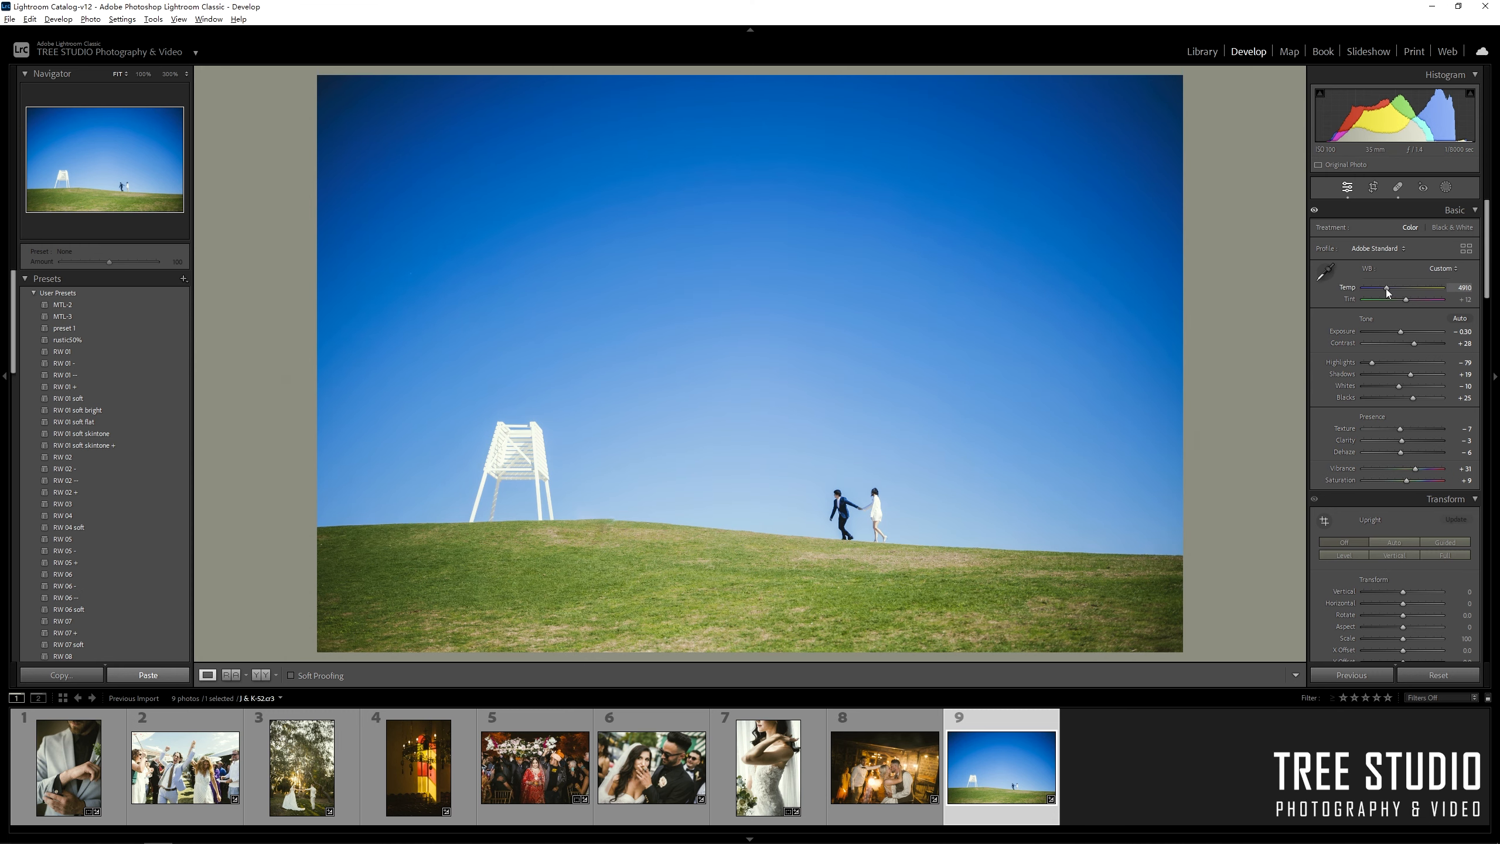